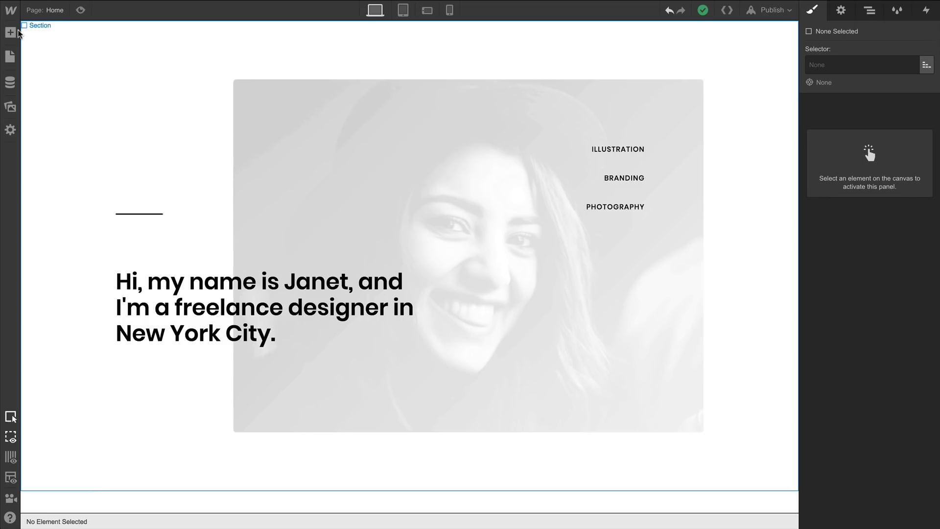
Add a Div Block at the top of the hero section with the class Nav Wrapper
left_click(10, 32)
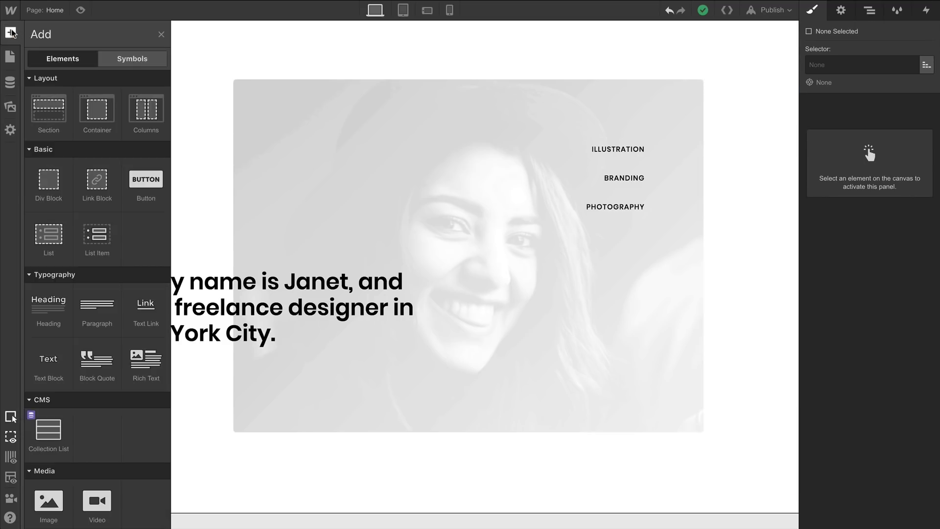
left_click_drag(48, 179, 58, 21)
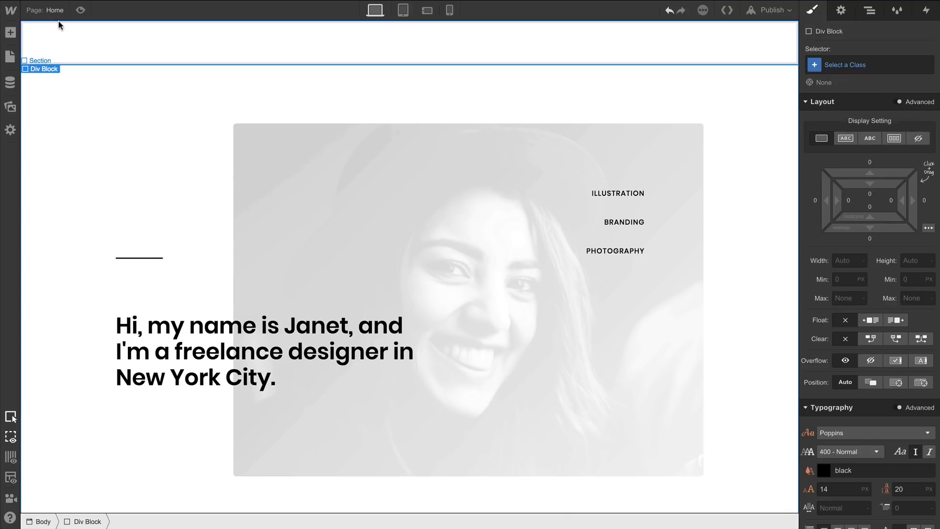
left_click(832, 65)
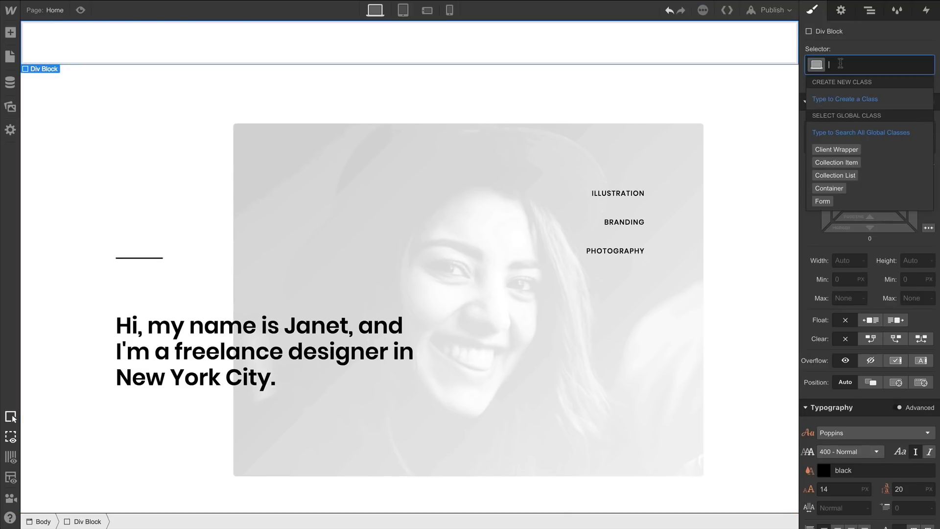
type("Nav Wrapper")
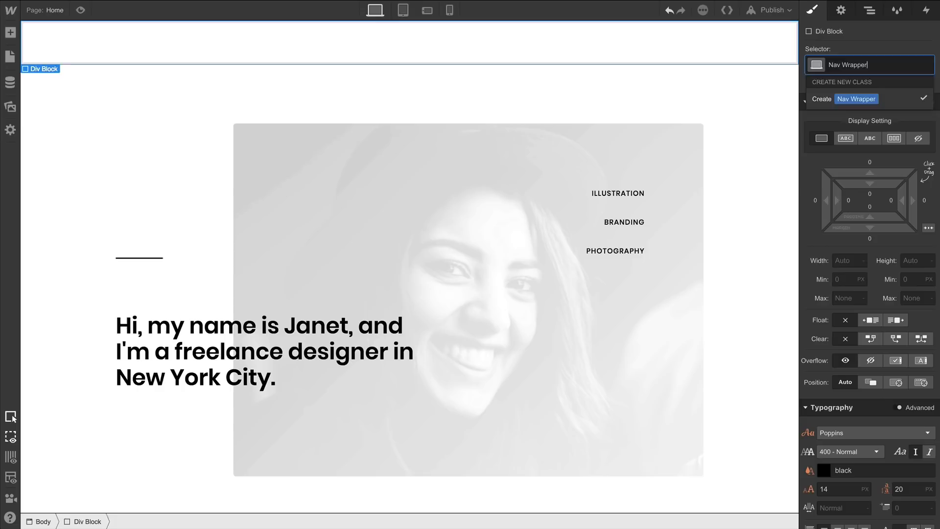
key("Return")
Size the Nav Wrapper to 60×60 px and give it Fixed position
left_click(851, 257)
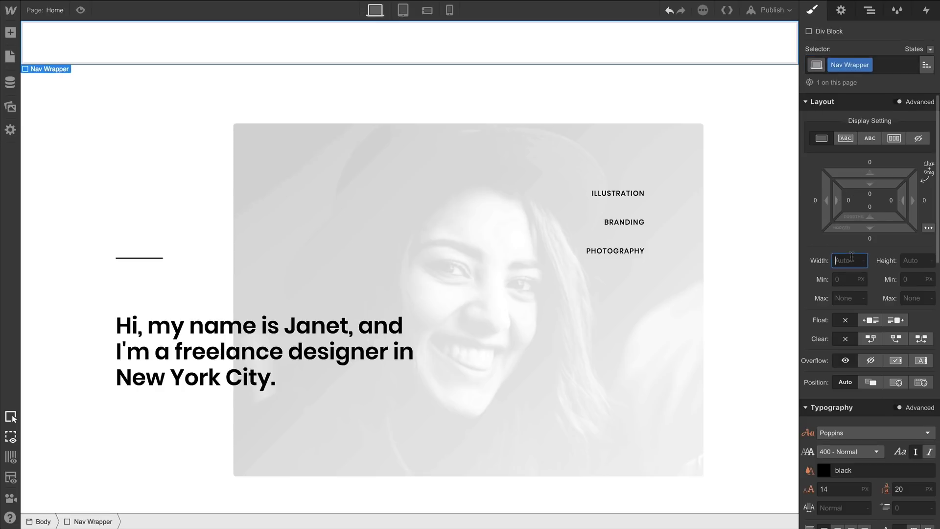
type("60")
left_click(909, 258)
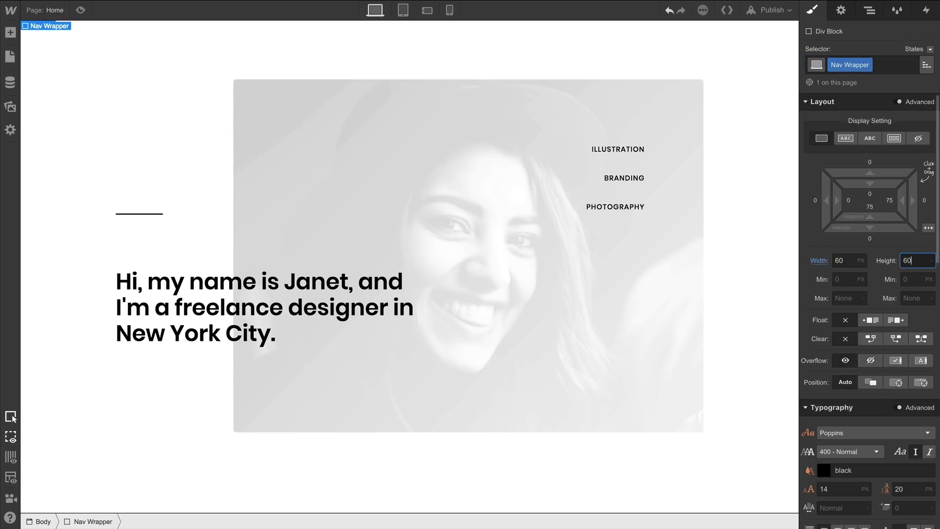
key("Return")
scroll(906, 278, "down", 5)
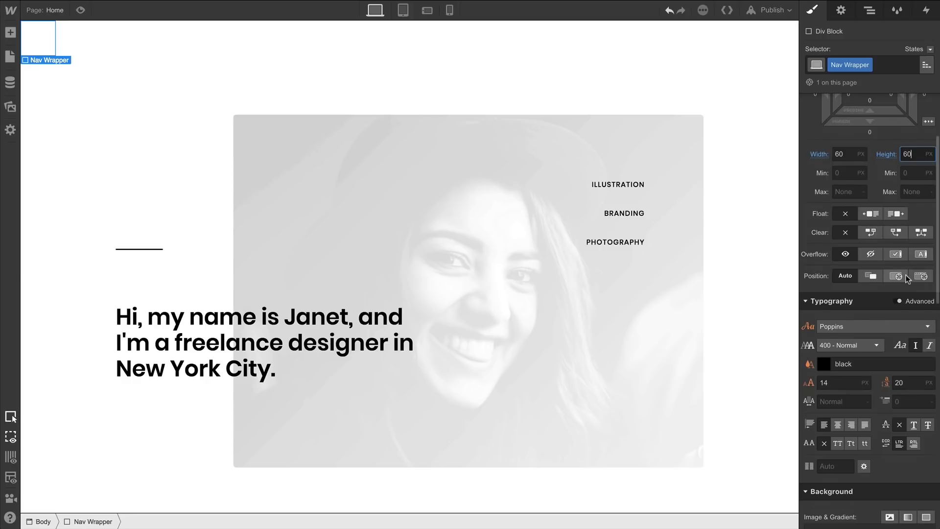
left_click(920, 276)
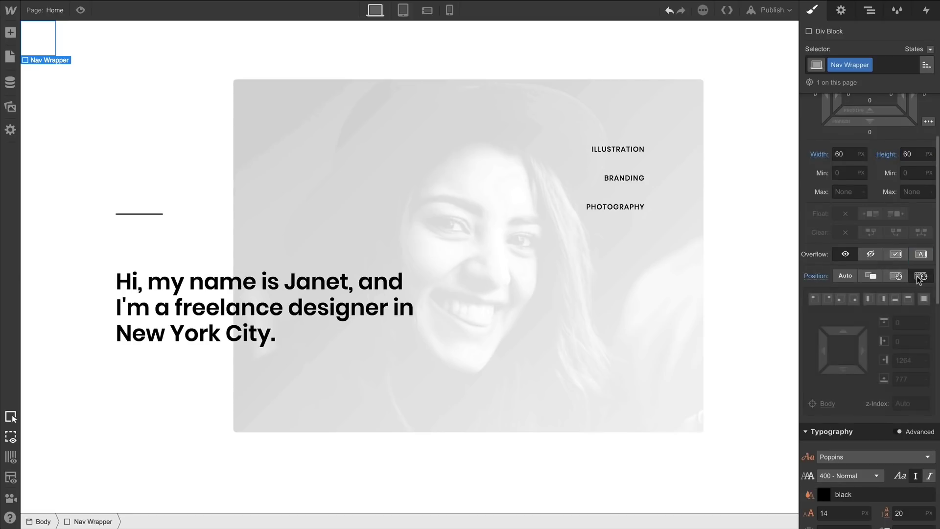
Set the Nav Wrapper to Display Flex, centered horizontally and vertically
scroll(780, 289, "down", 10)
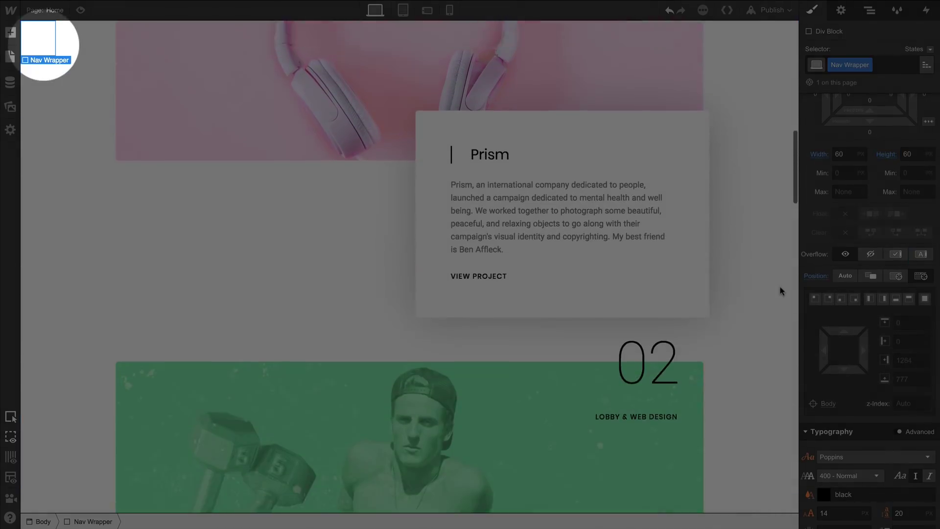
scroll(781, 290, "up", 15)
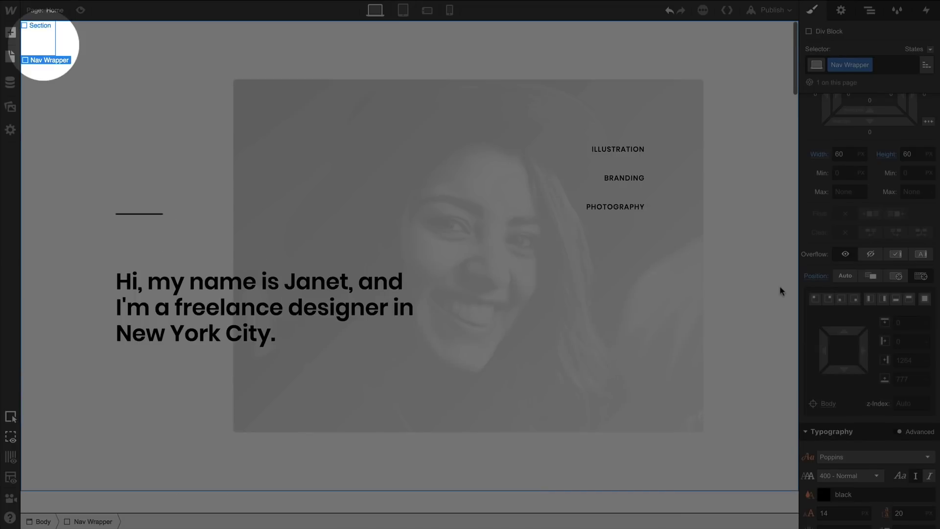
scroll(830, 260, "up", 3)
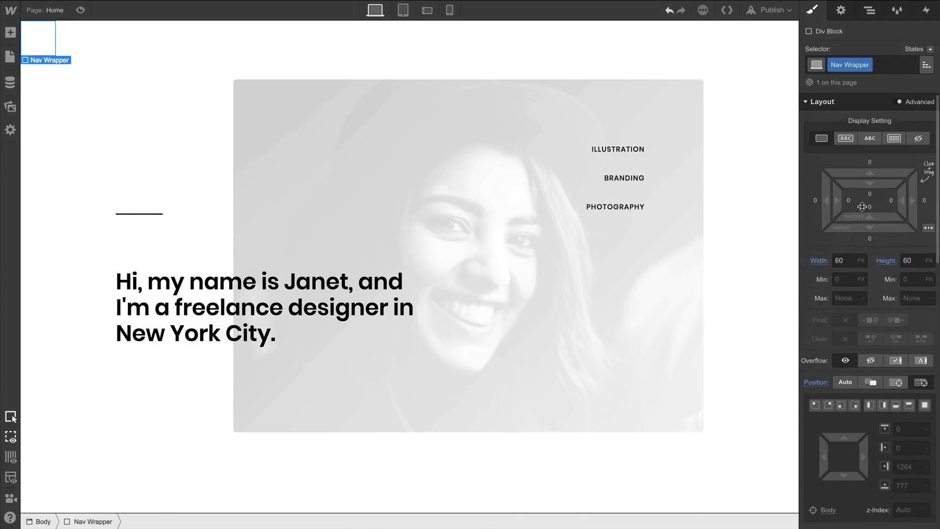
left_click(894, 138)
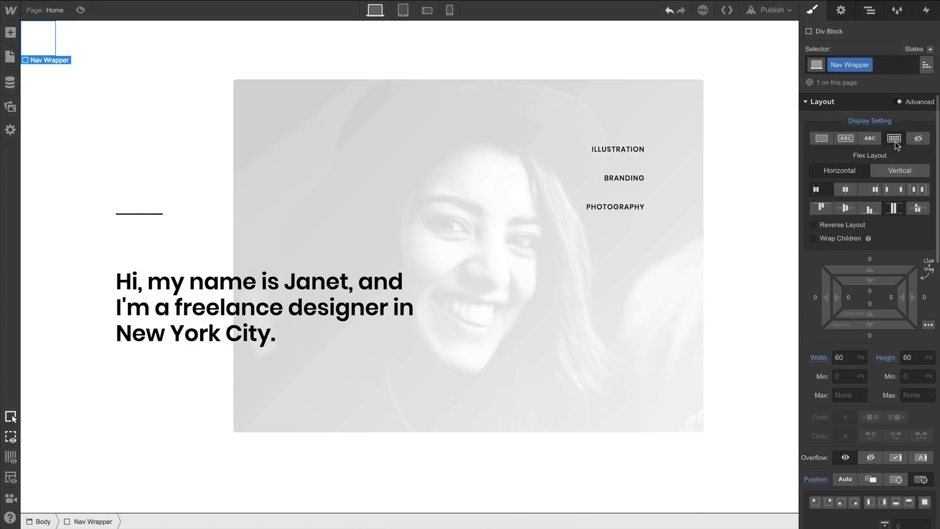
left_click(849, 191)
left_click(848, 210)
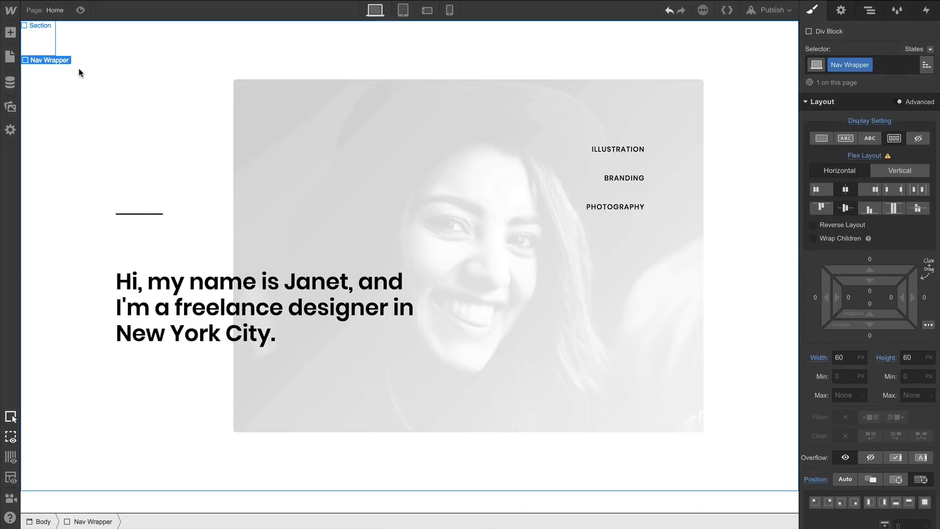
Drop a Div Block inside the Nav Wrapper and give it the class Nav Button
left_click(10, 32)
left_click_drag(48, 181, 42, 37)
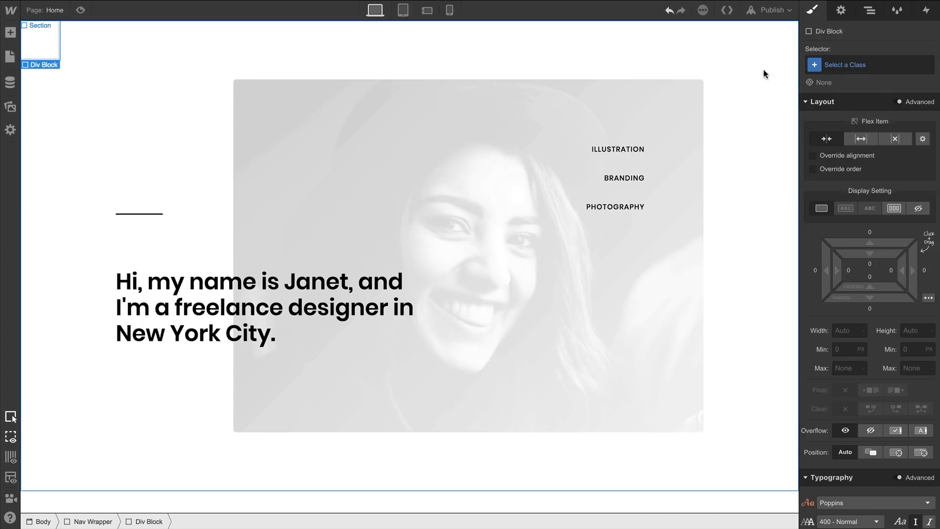
left_click(847, 65)
type("Nav Butt")
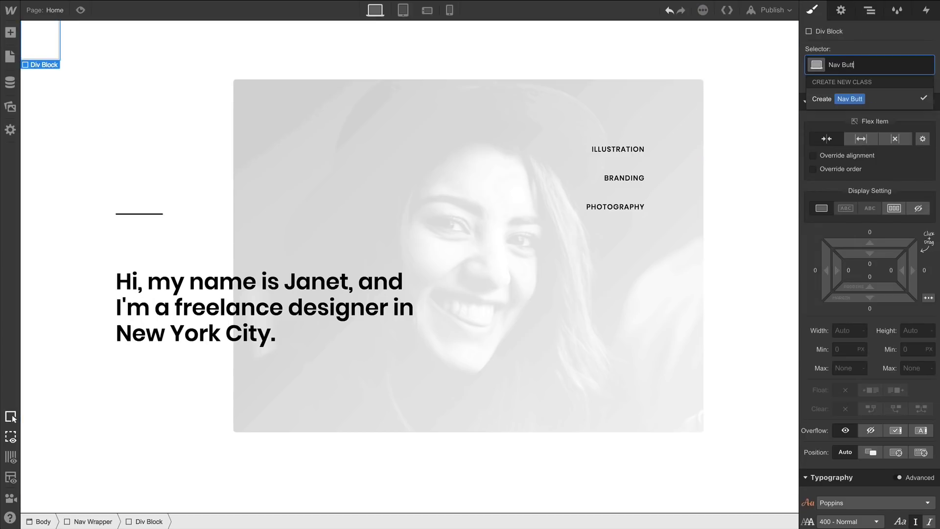
type("on")
key("Return")
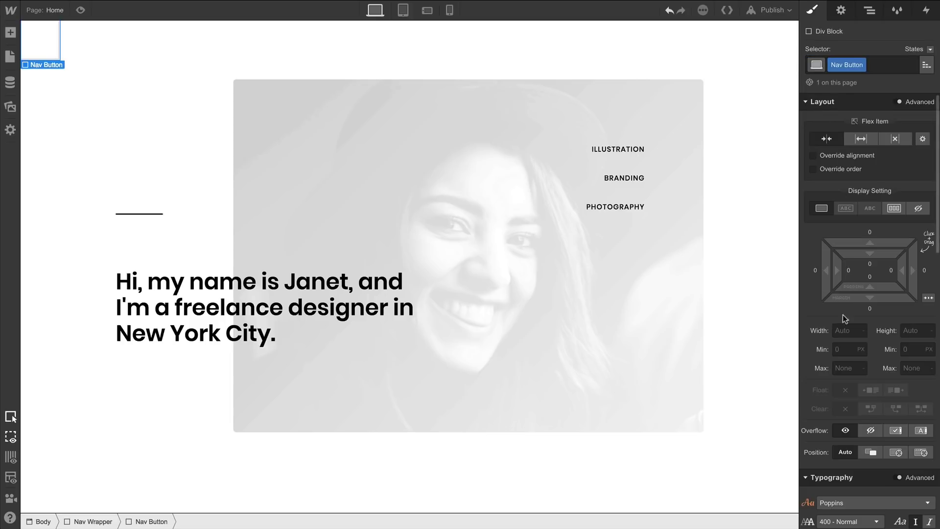
Make the Nav Button 40×40 px with flex layout centered both ways
left_click(845, 330)
type("40")
key("Tab")
type("40")
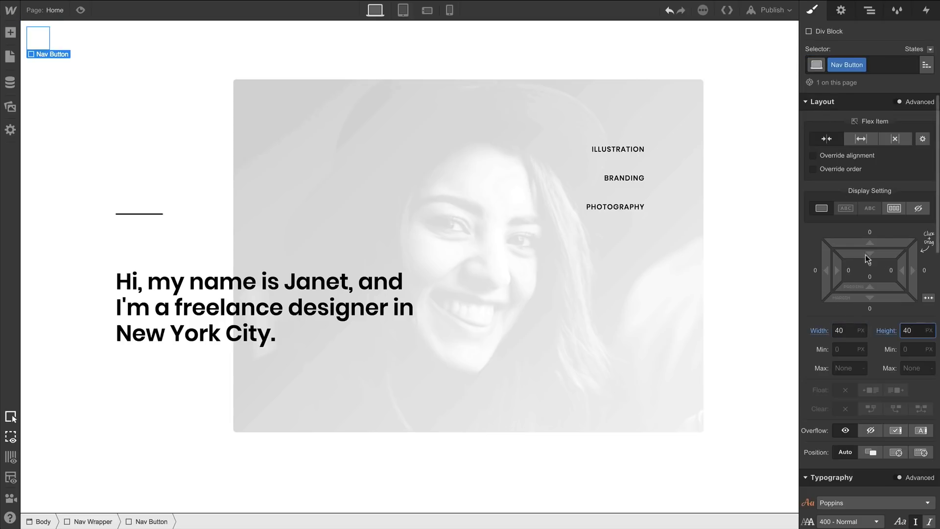
left_click(894, 208)
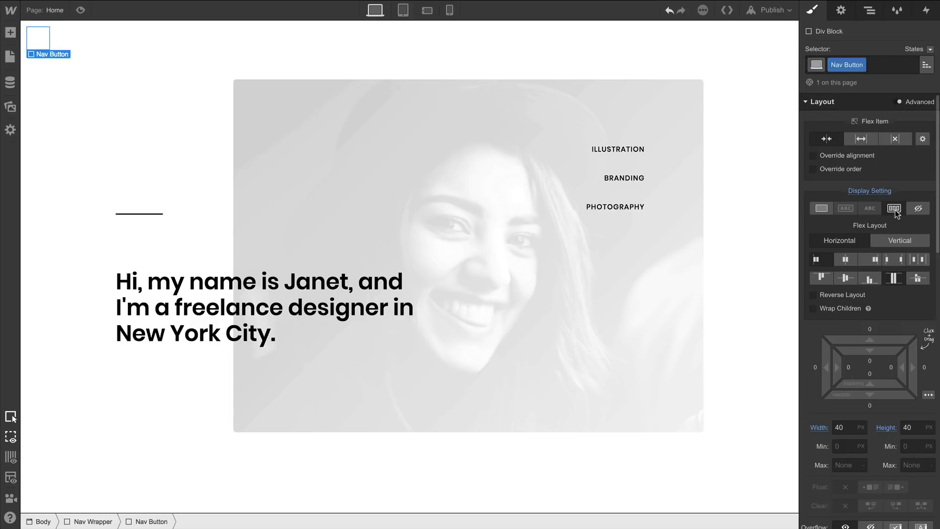
left_click(854, 258)
left_click(850, 280)
Set the Nav Button's Effects cursor to pointer
scroll(850, 283, "down", 10)
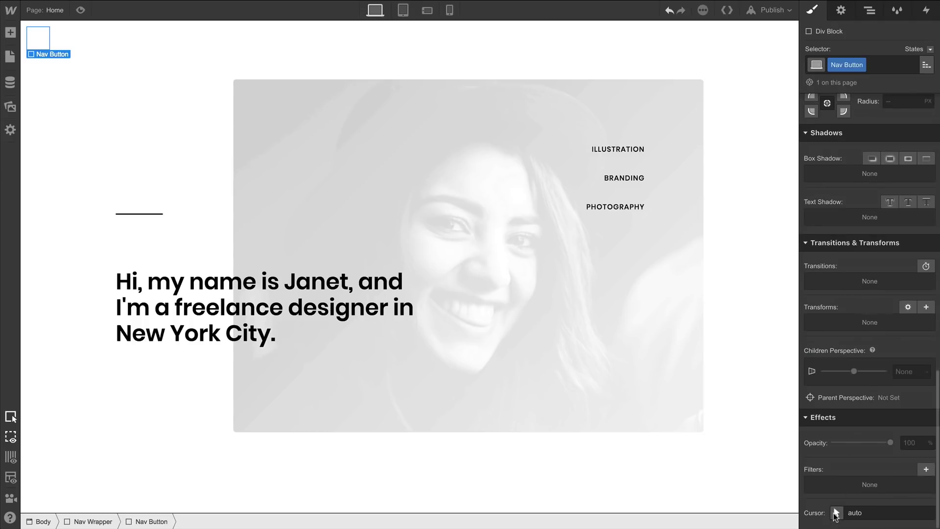
left_click(836, 512)
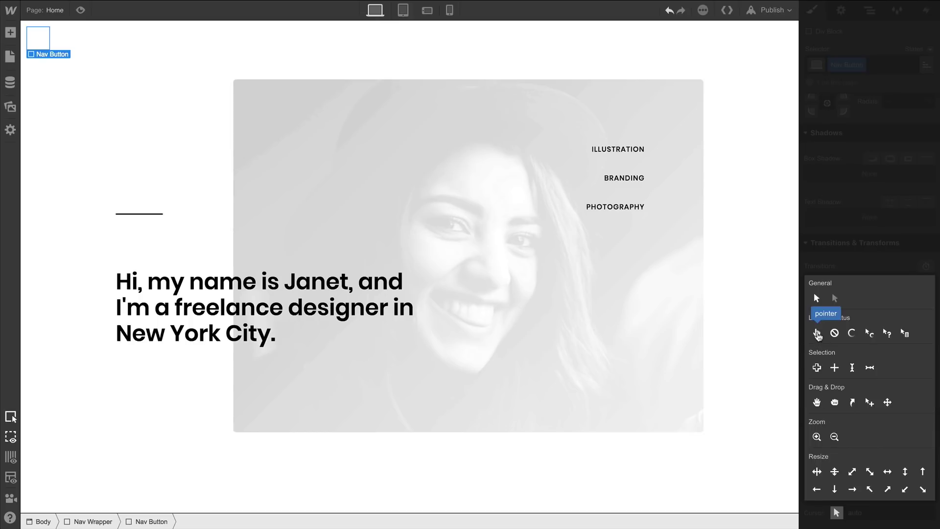
left_click(817, 333)
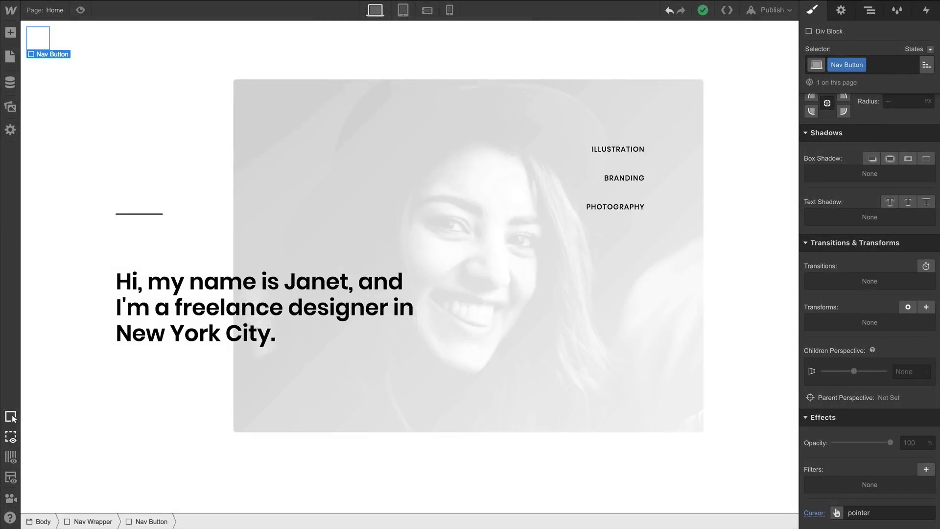
Upload the back and plus PNGs to Assets and place the plus image in the Nav Button
left_click_drag(937, 152, 534, 224)
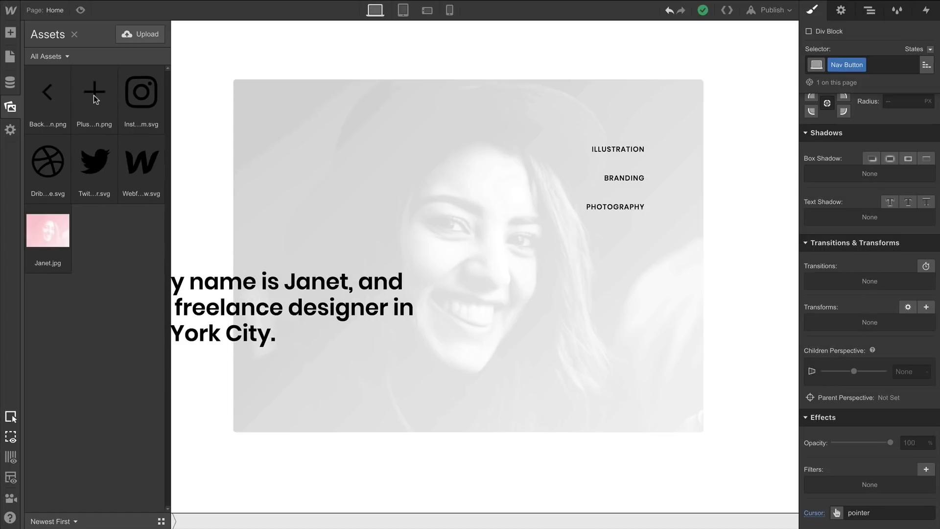
left_click_drag(93, 95, 37, 28)
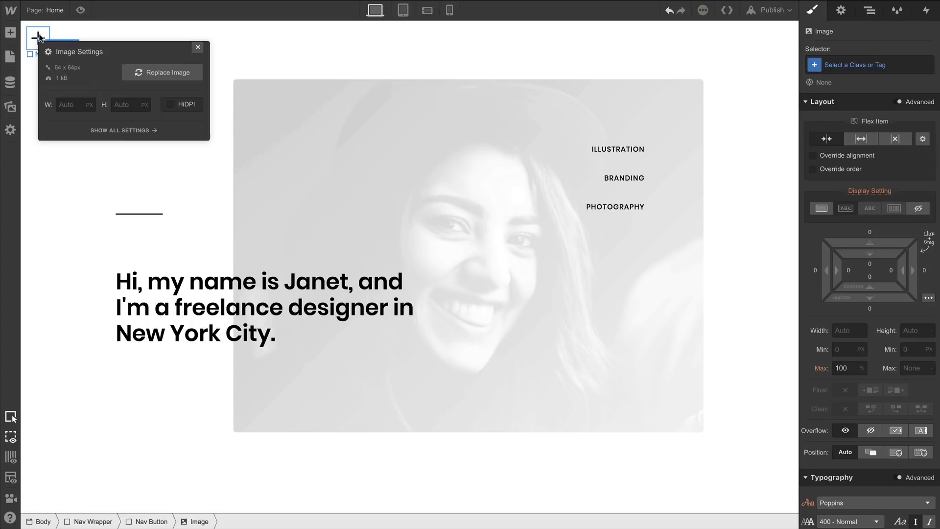
left_click(198, 47)
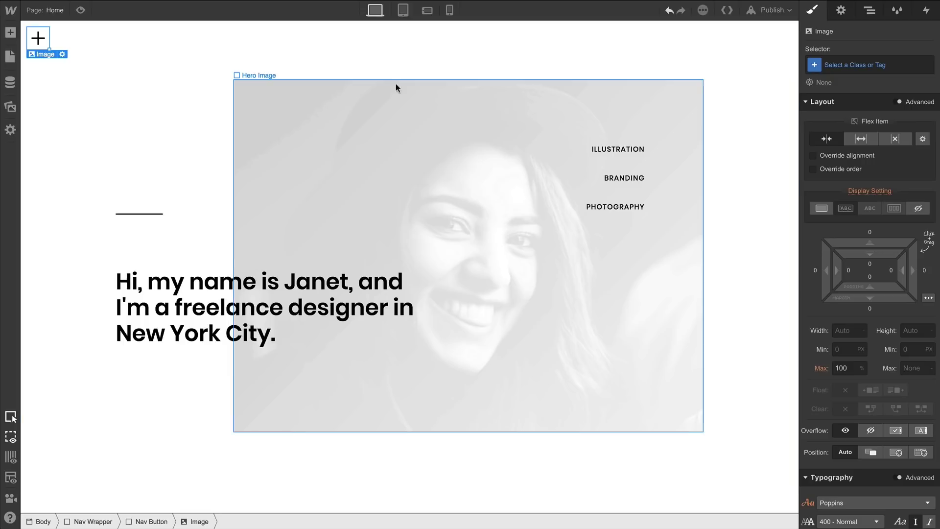
Give the plus image the class Nav Icon with a width of 32 px
left_click(839, 67)
type("Na")
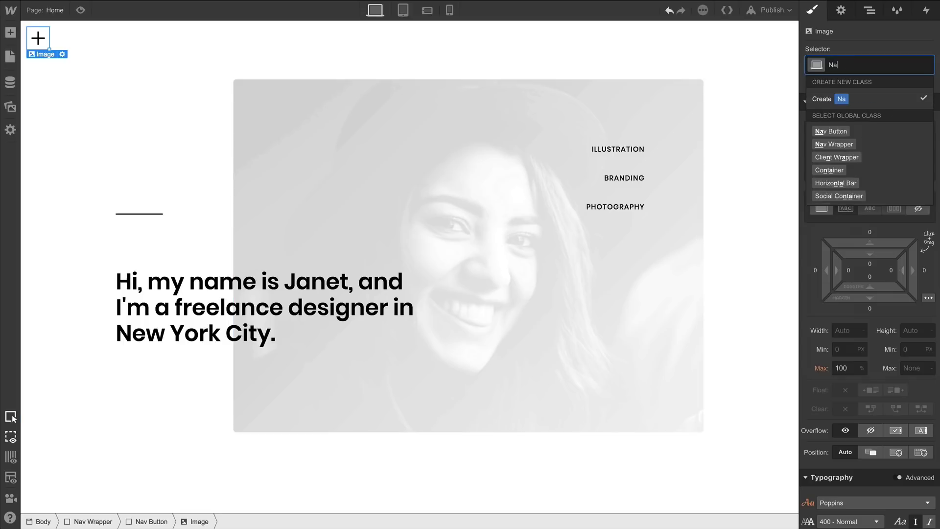
type("v Icon")
key("Return")
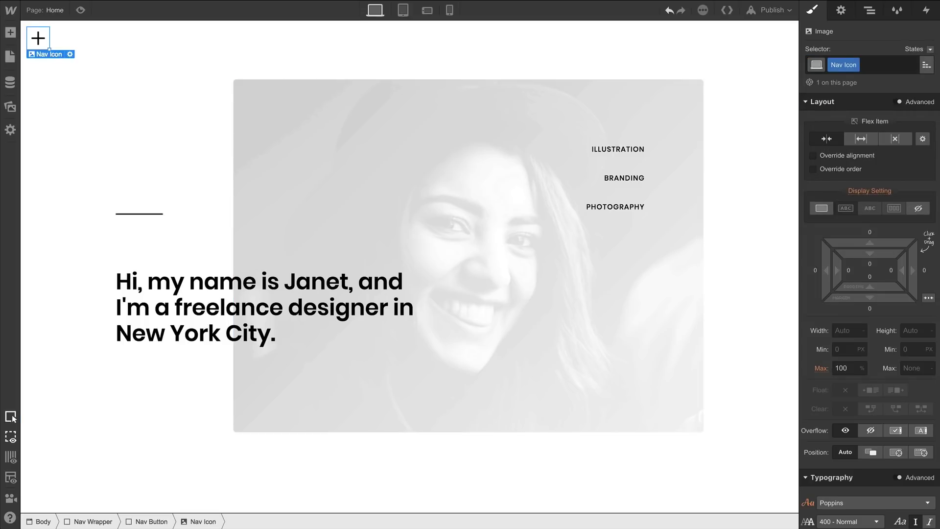
left_click(846, 331)
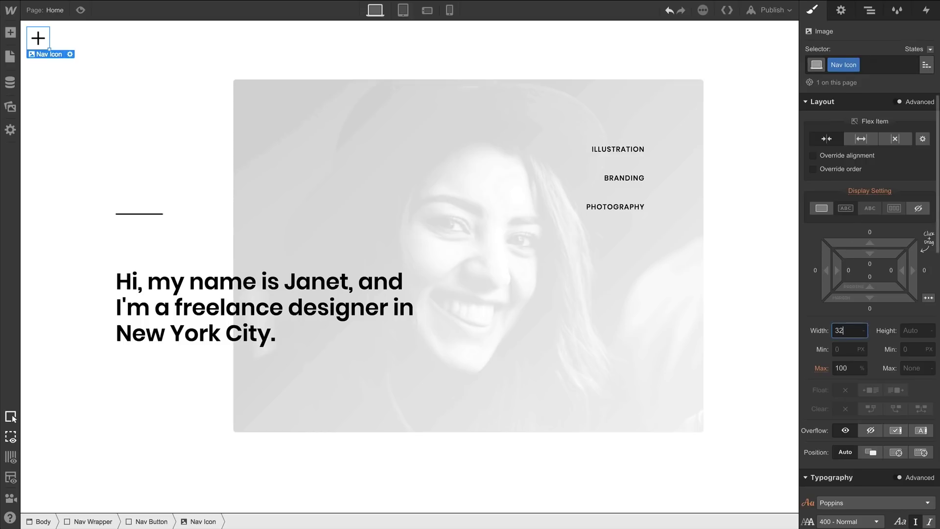
key("Return")
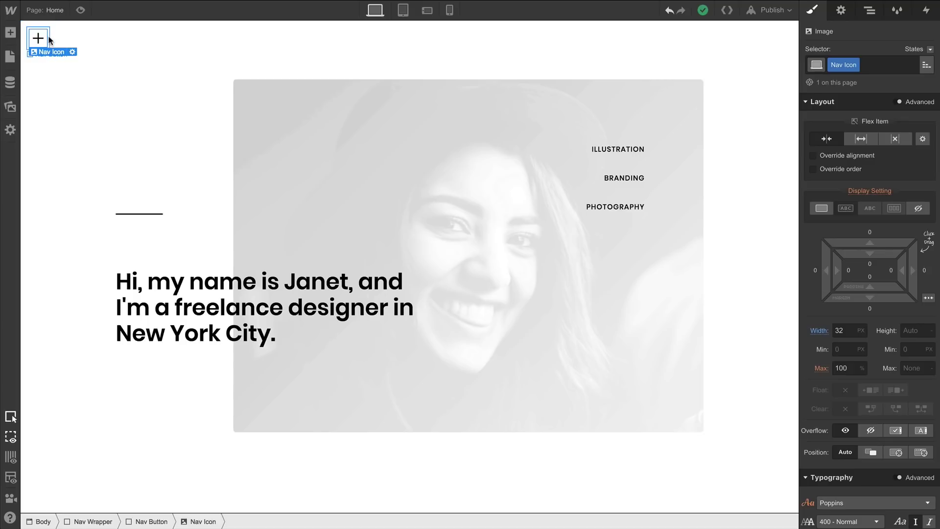
Set the Nav Button's border radius to 5
left_click(49, 40)
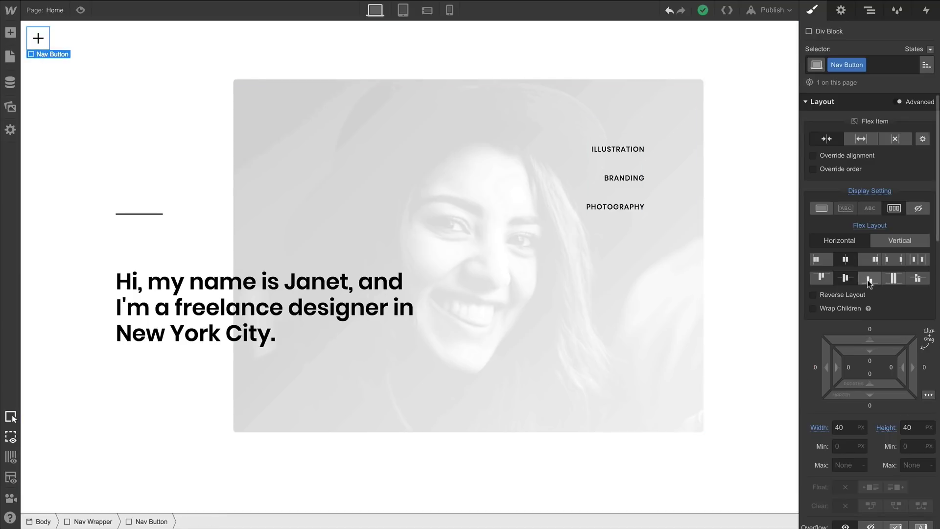
scroll(869, 282, "down", 7)
scroll(870, 284, "down", 6)
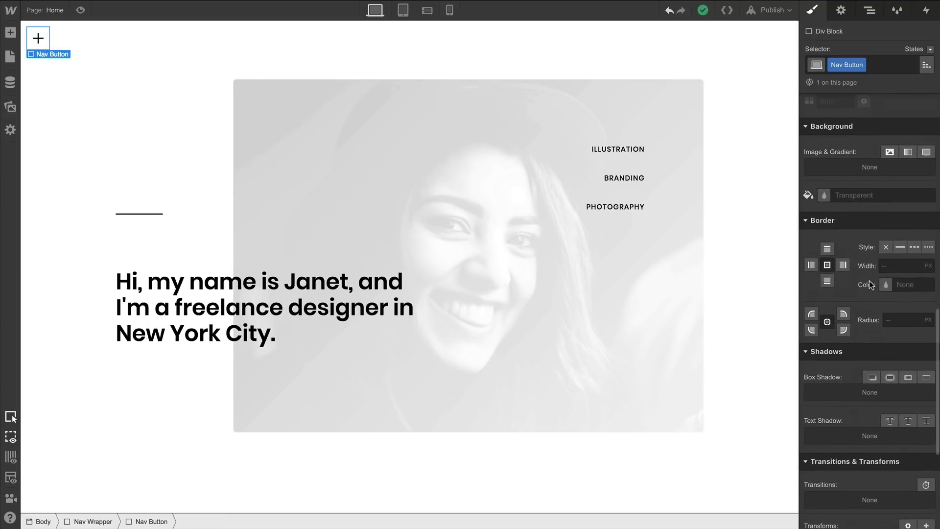
left_click(896, 315)
key("Return")
Add a black box shadow to the Nav Button with blur 0 and size 2
left_click(903, 372)
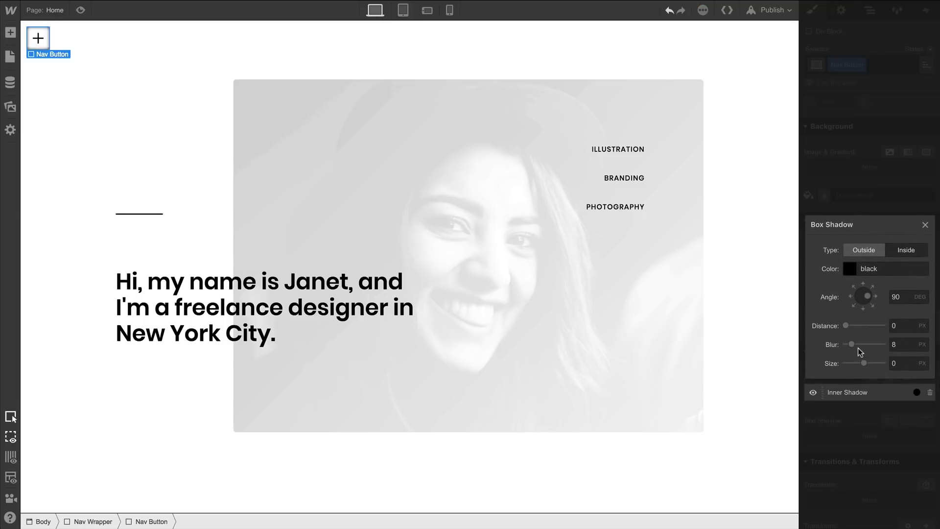
left_click_drag(852, 344, 867, 362)
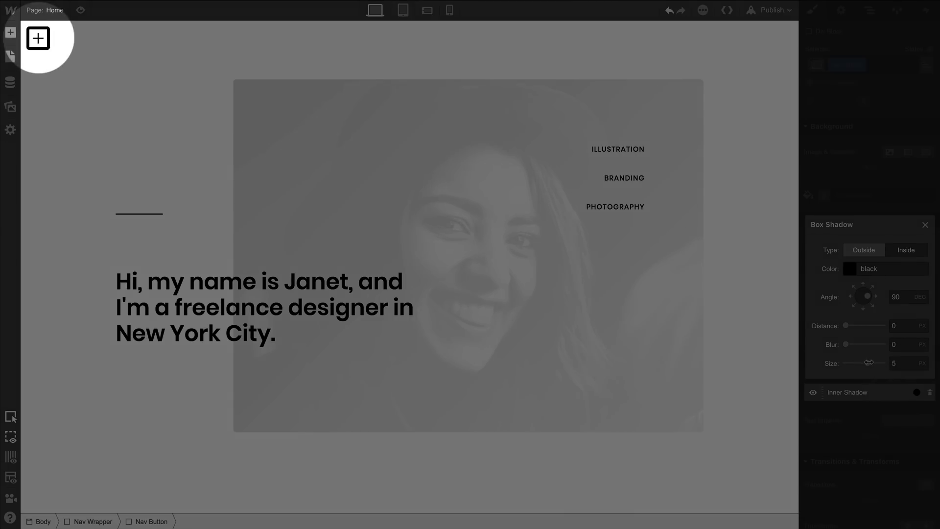
left_click_drag(867, 361, 865, 361)
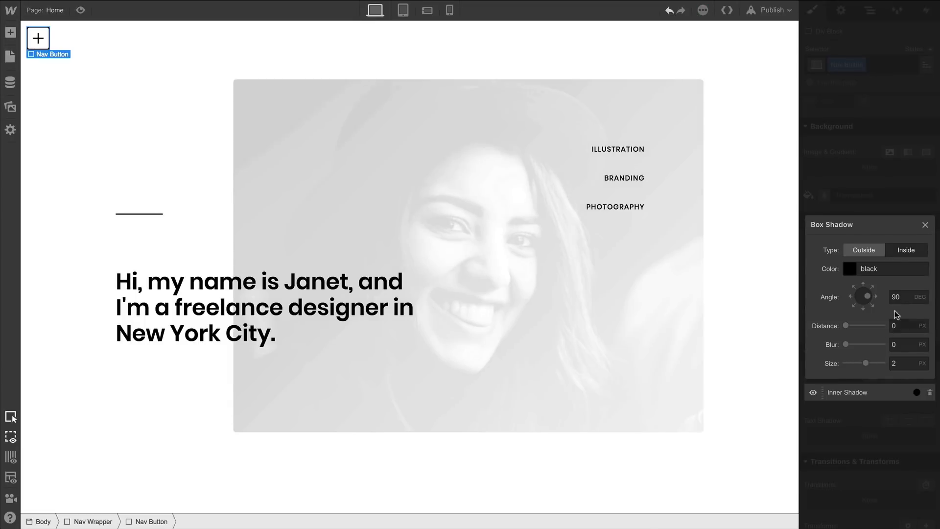
left_click(924, 225)
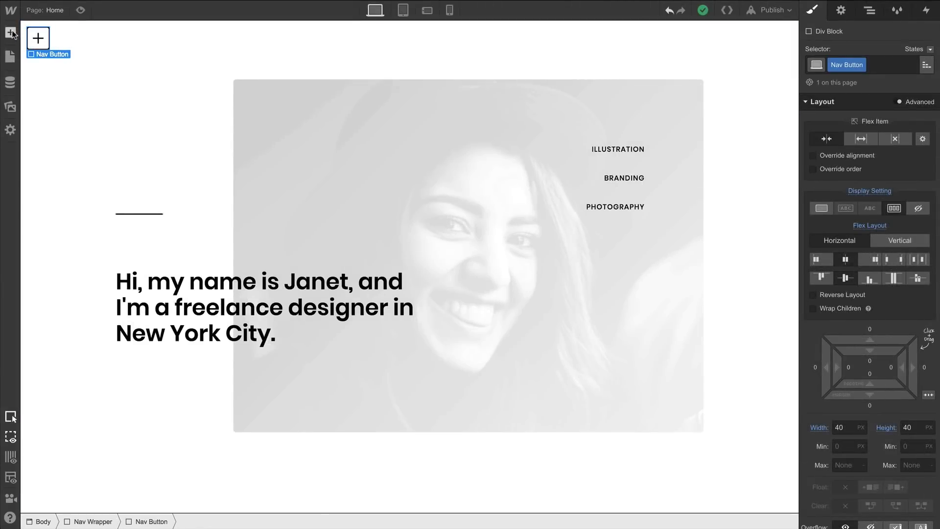
Add a Div Block at the page top with the class Nav Menu
left_click(10, 32)
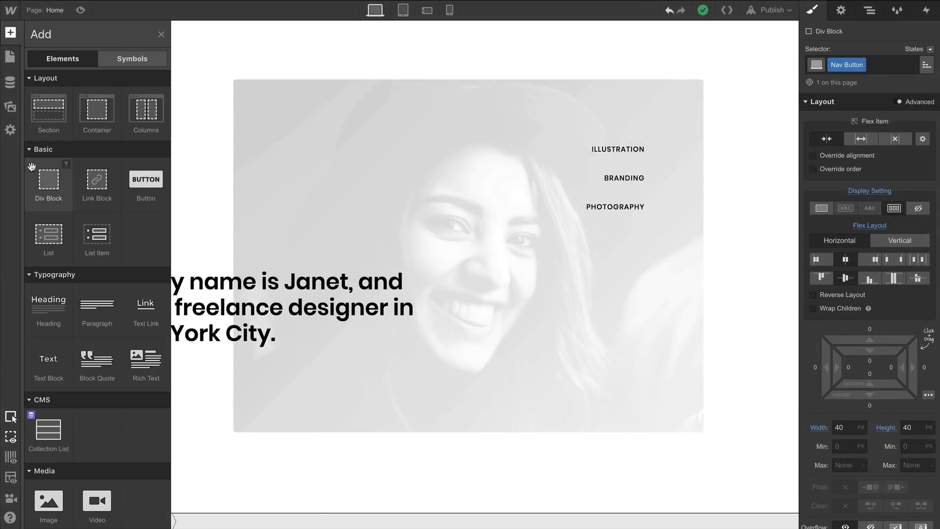
left_click_drag(36, 184, 137, 26)
left_click(833, 69)
type("Nav Me")
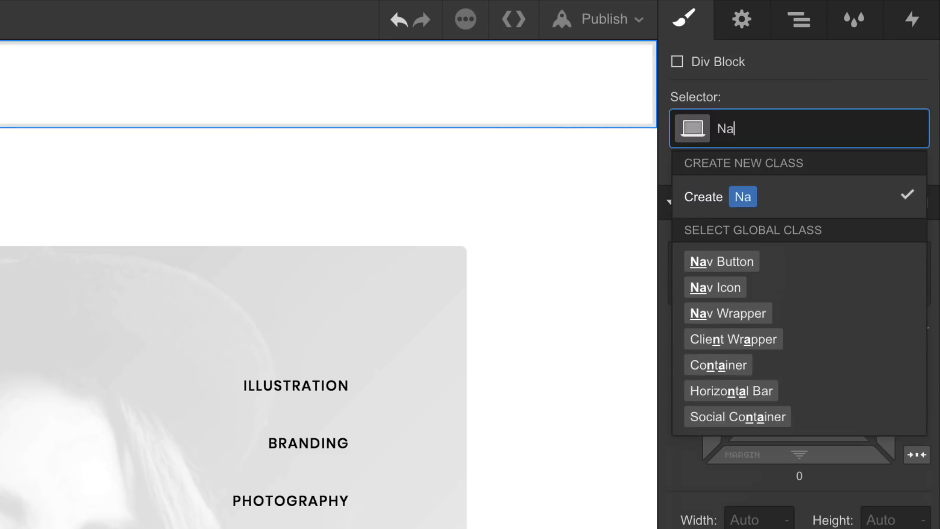
type("nu")
key("Return")
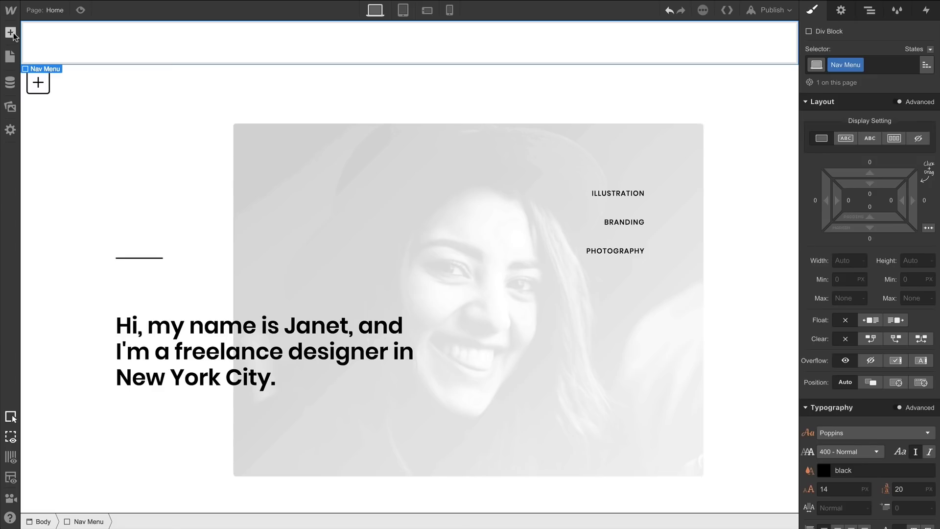
Put a Link Block inside the Nav Menu with the class Nav Link
left_click(10, 32)
left_click_drag(94, 184, 136, 42)
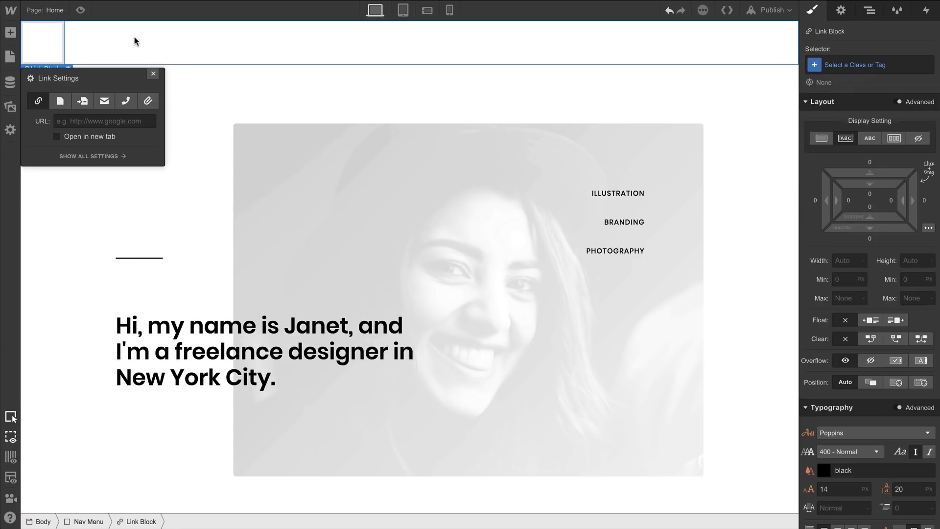
left_click(906, 65)
type("Nav Link")
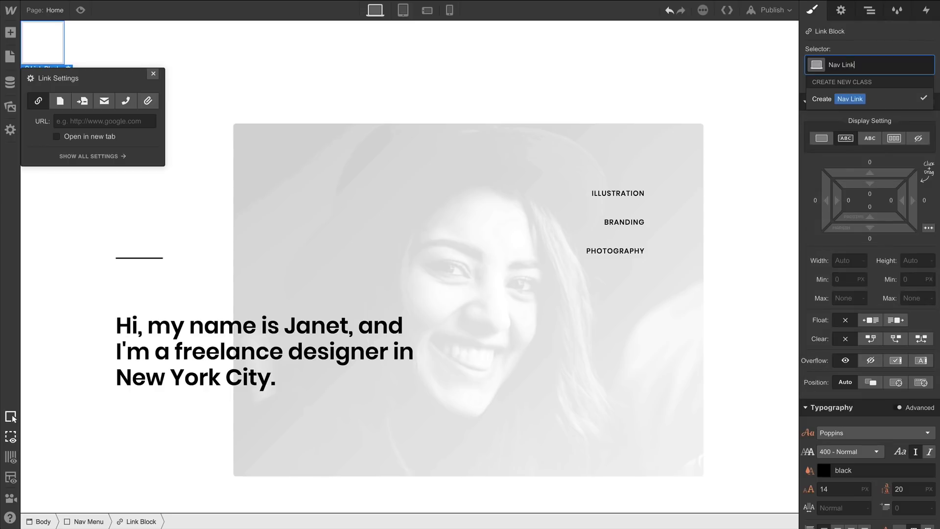
key("Return")
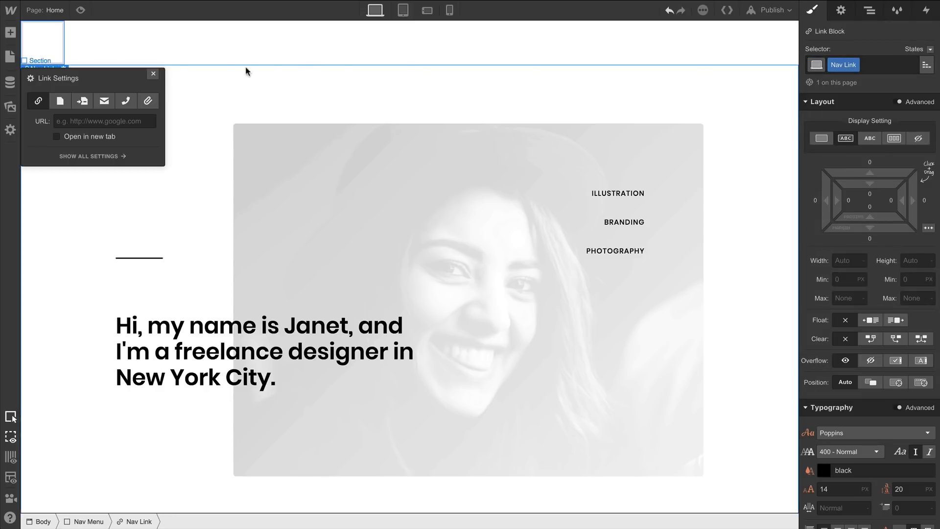
Place a Text Block inside the Nav Link and start editing its text
left_click(11, 33)
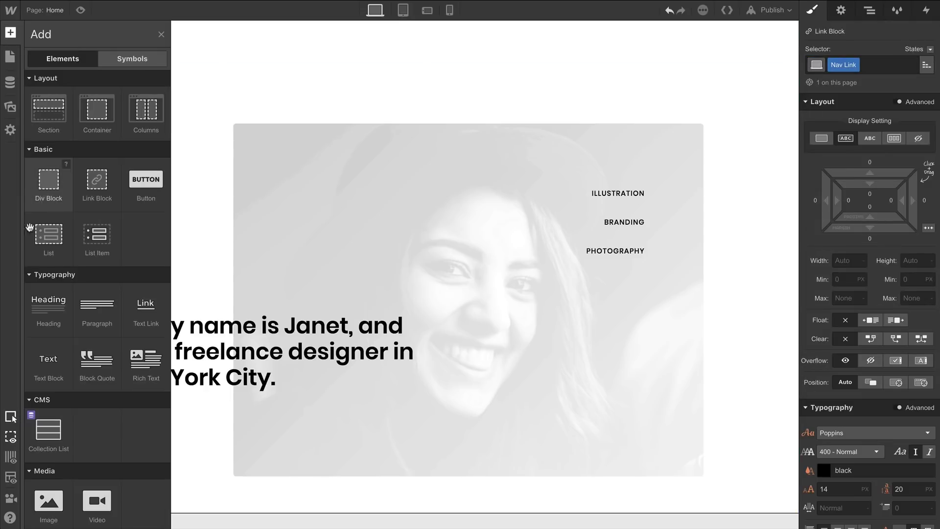
left_click_drag(48, 362, 48, 49)
double_click(58, 29)
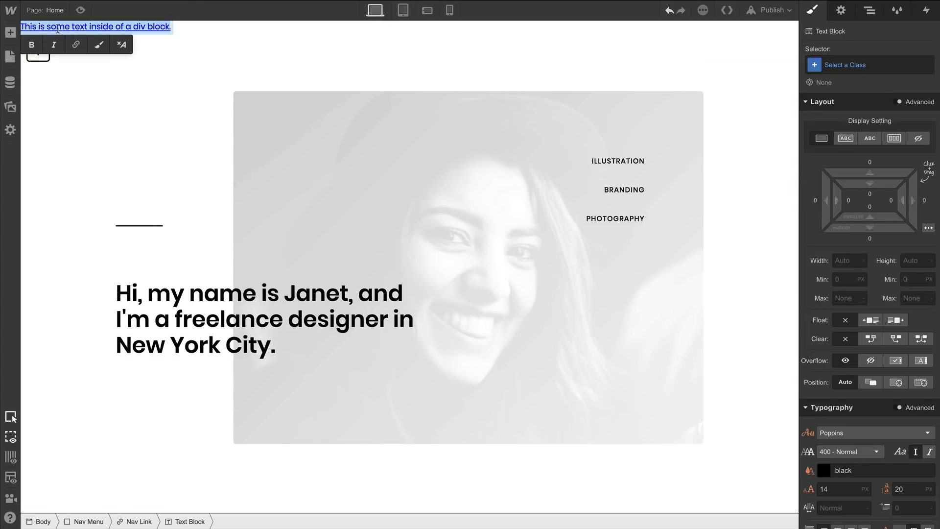
Label the link 'Home' and duplicate the Nav Link into four copies
type("Home")
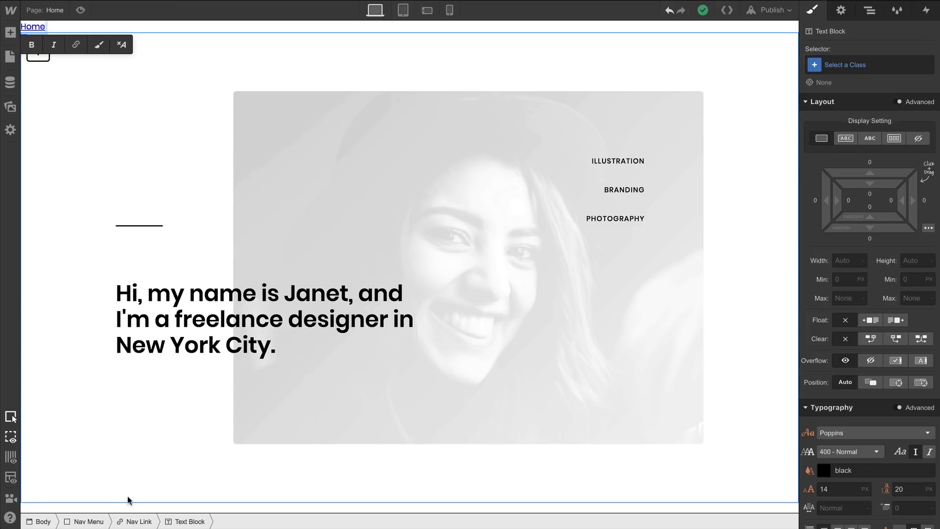
left_click(135, 521)
key("ctrl+c")
key("ctrl+v")
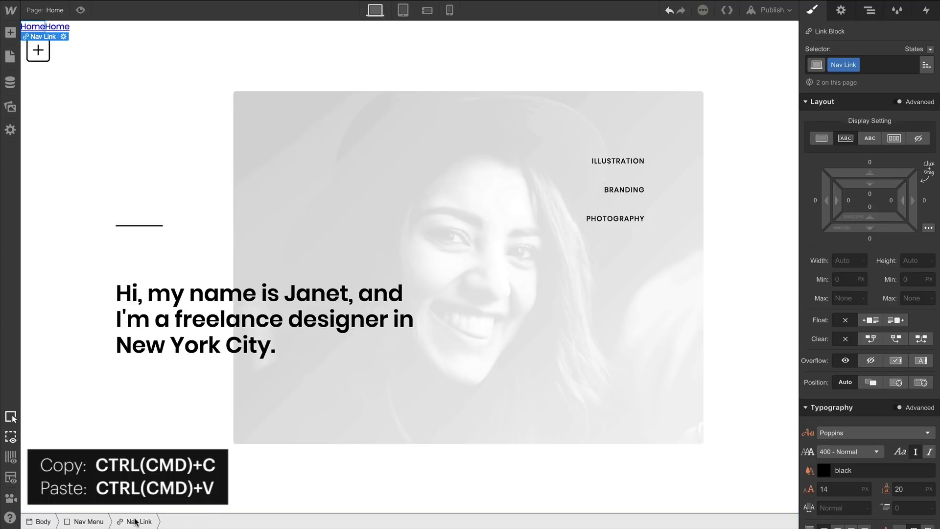
key("ctrl+v")
key("ctrl+v")
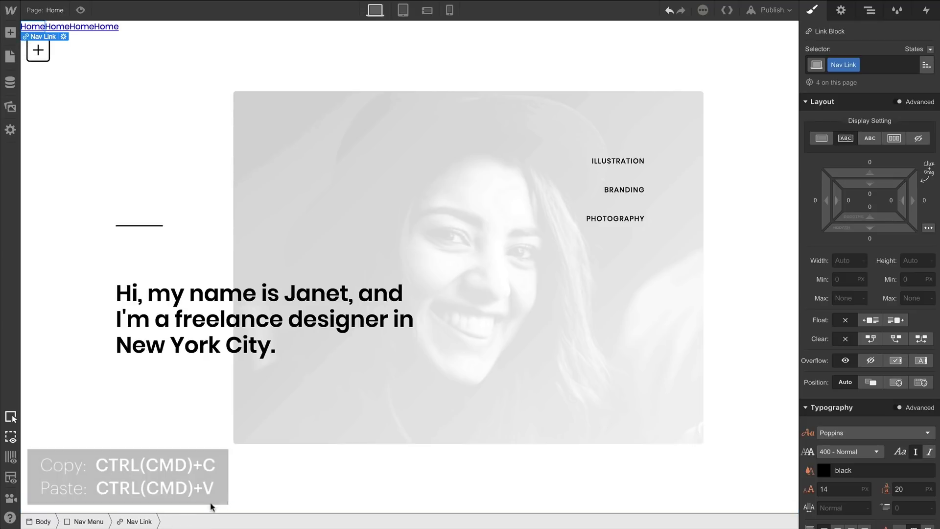
Give the nav links Display Block, 15 px padding, 12 px font, no underline, letter spacing 1
left_click(824, 136)
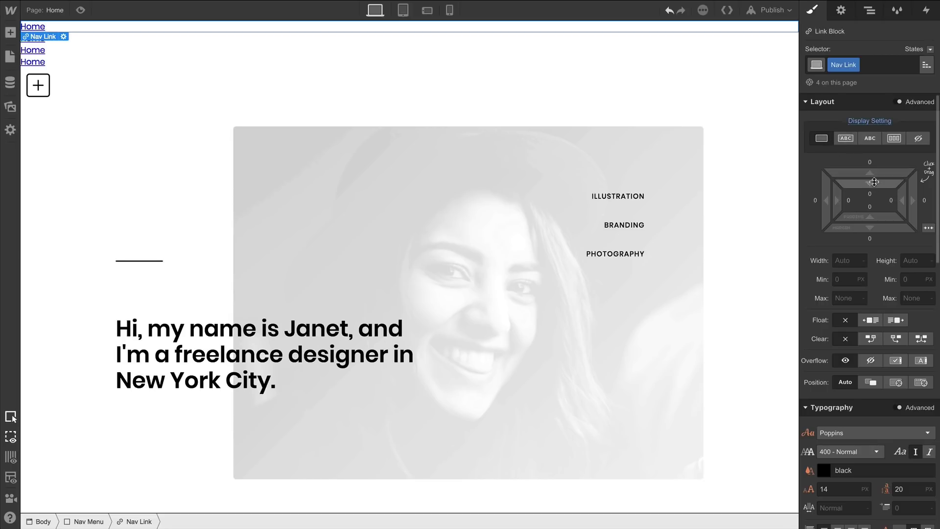
left_click_drag(874, 181, 878, 211)
scroll(876, 214, "down", 5)
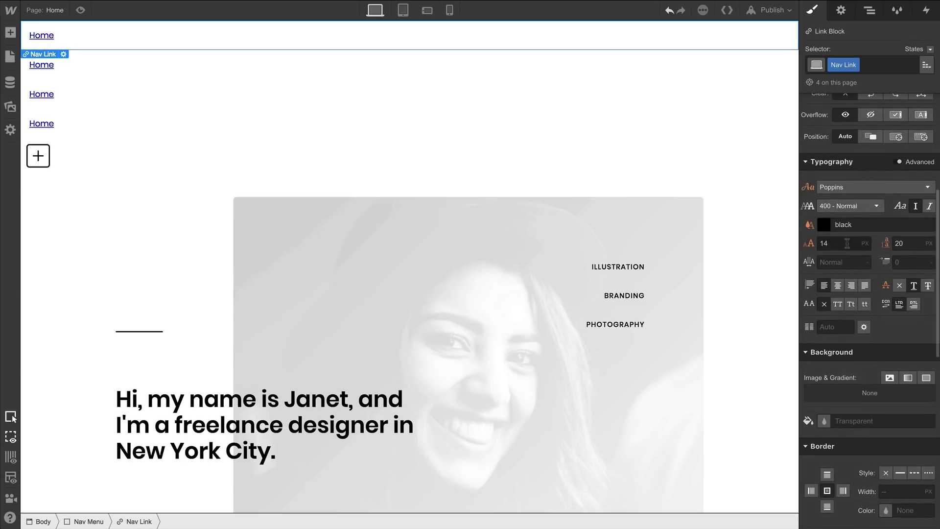
left_click_drag(847, 243, 815, 242)
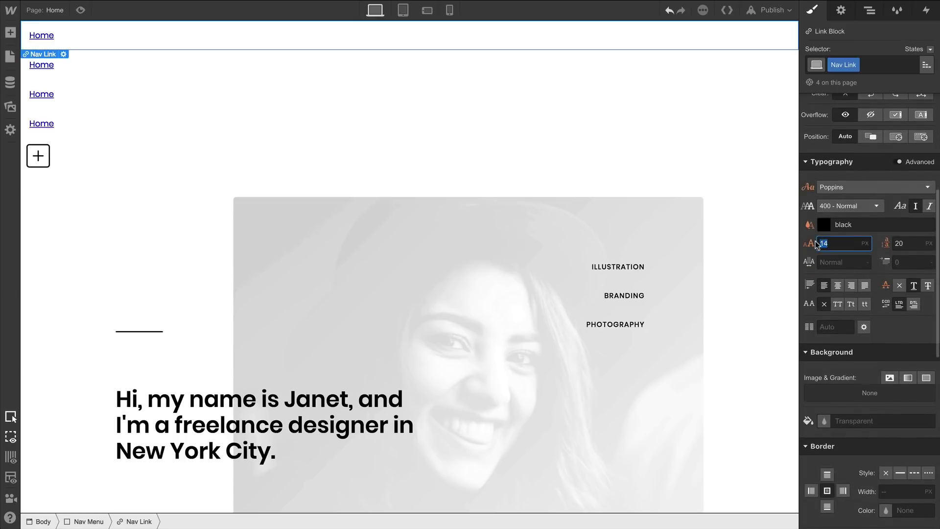
left_click(899, 285)
left_click(856, 263)
type("1")
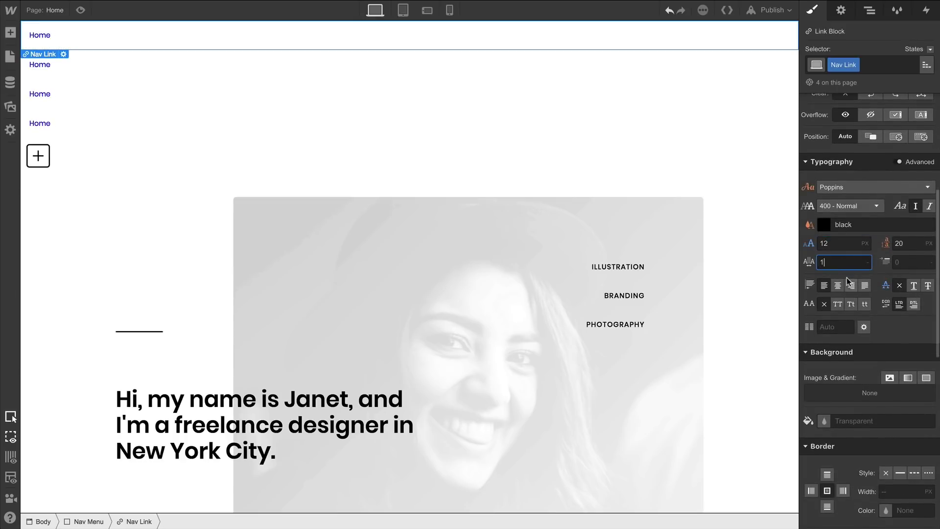
Make the nav link text uppercase and black
left_click(837, 305)
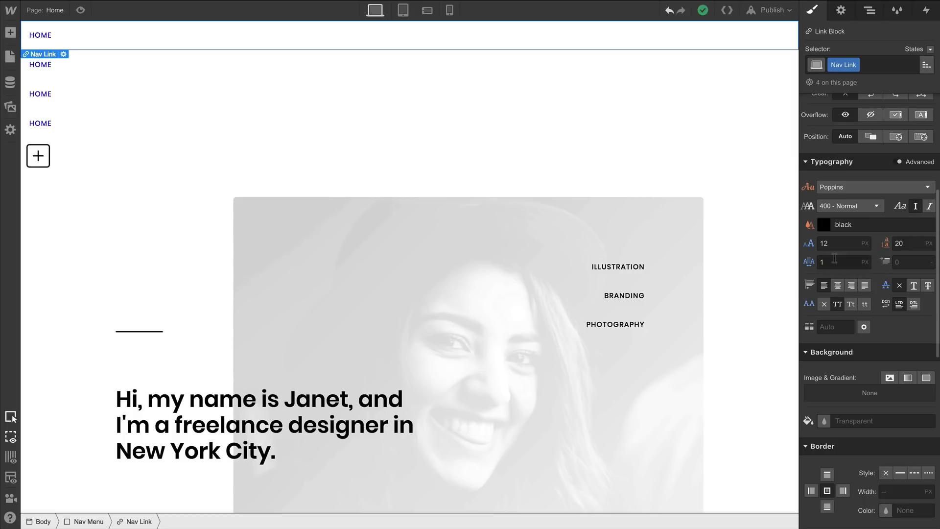
left_click(824, 225)
left_click(815, 278)
left_click(863, 244)
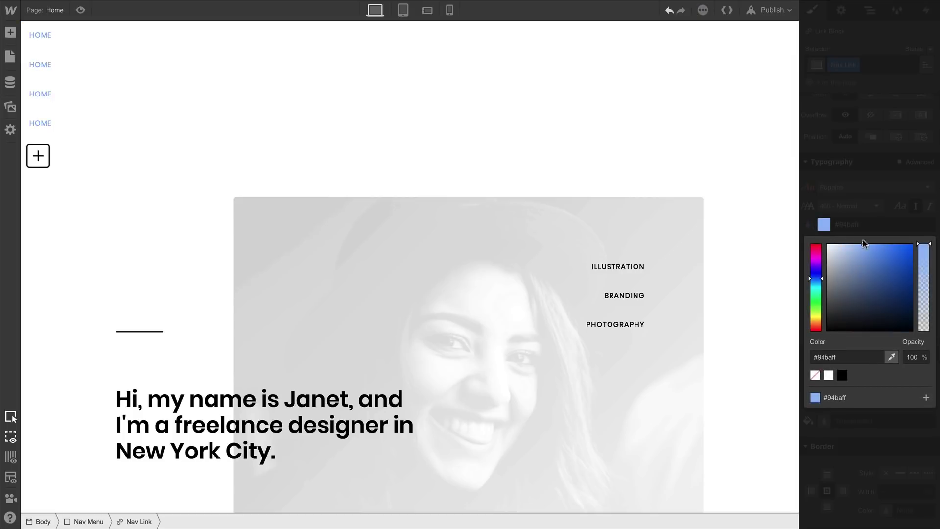
left_click(864, 249)
left_click(842, 375)
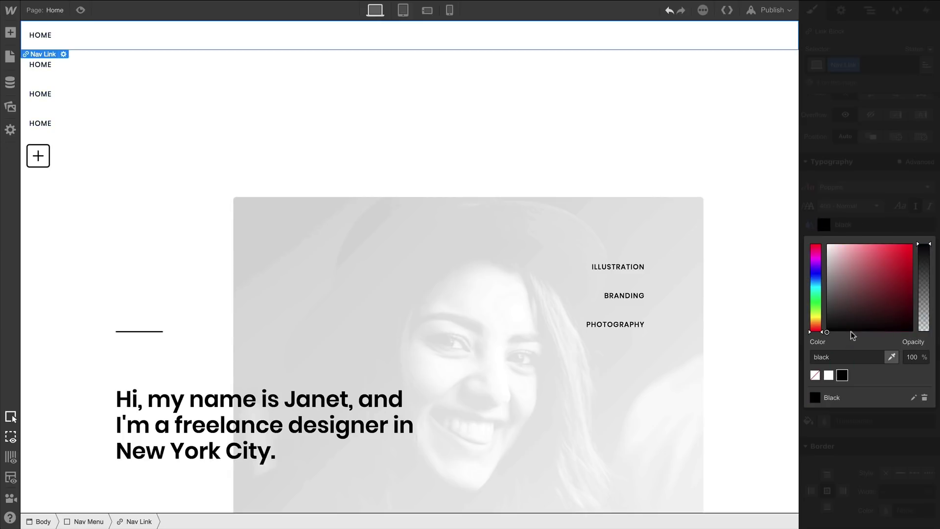
left_click(864, 233)
left_click(868, 210)
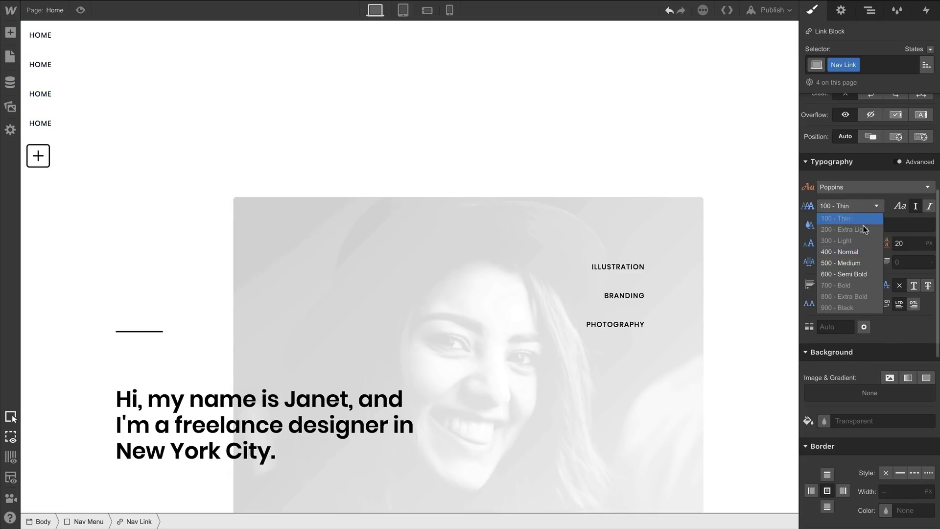
Set 500 Medium weight, relabel links WORK, CLIENTS, CONTACT, and centre the link text
left_click(860, 265)
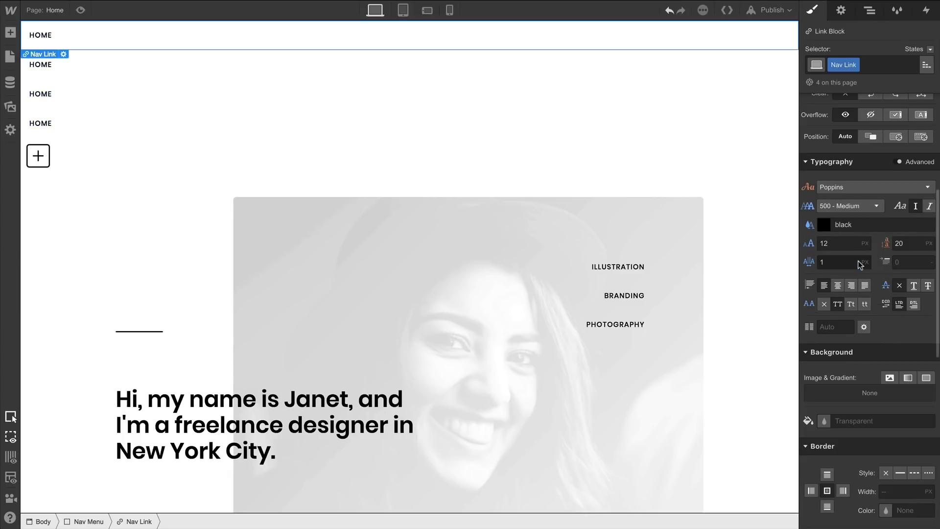
double_click(45, 67)
type("WORK")
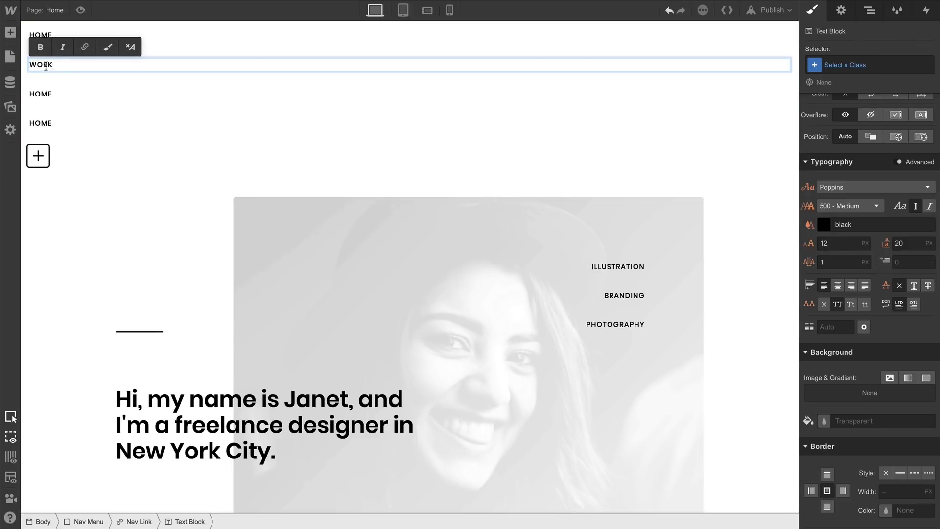
double_click(40, 93)
type("CLIENTS")
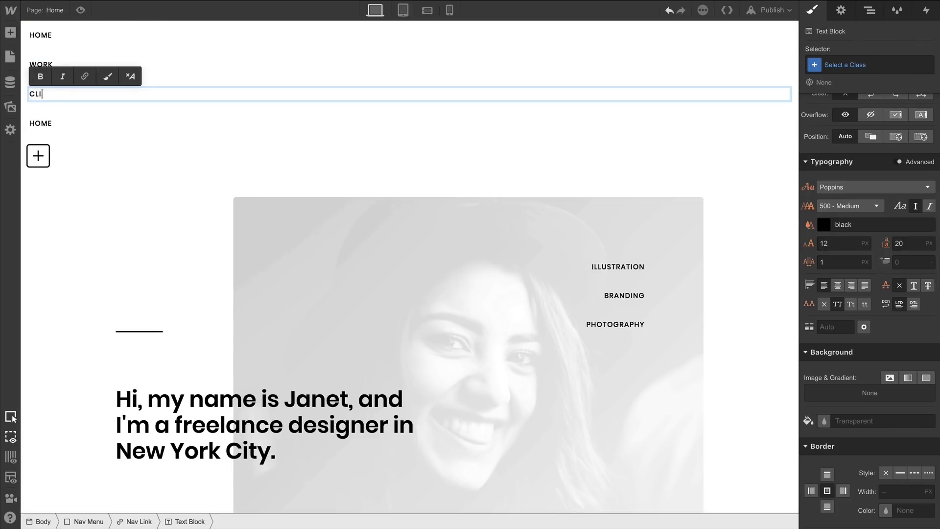
double_click(41, 124)
type("CONTACT")
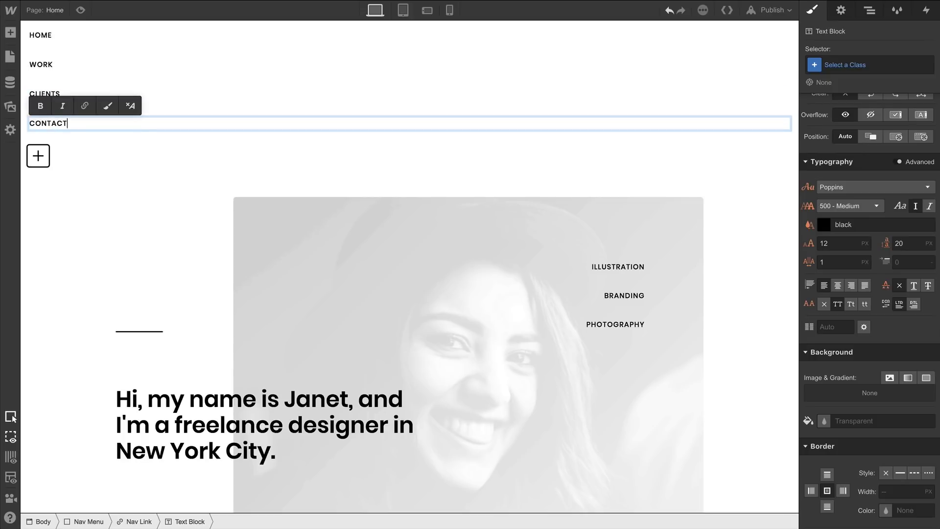
left_click(83, 136)
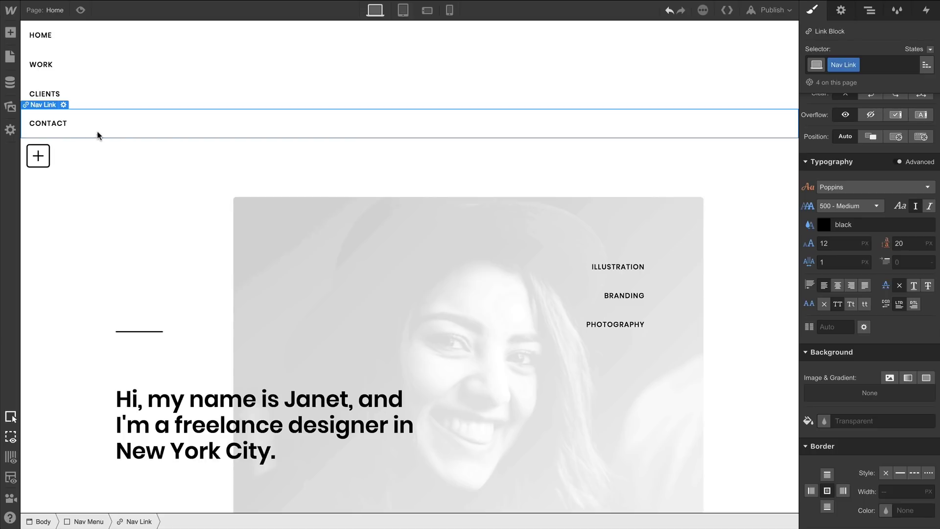
left_click(837, 286)
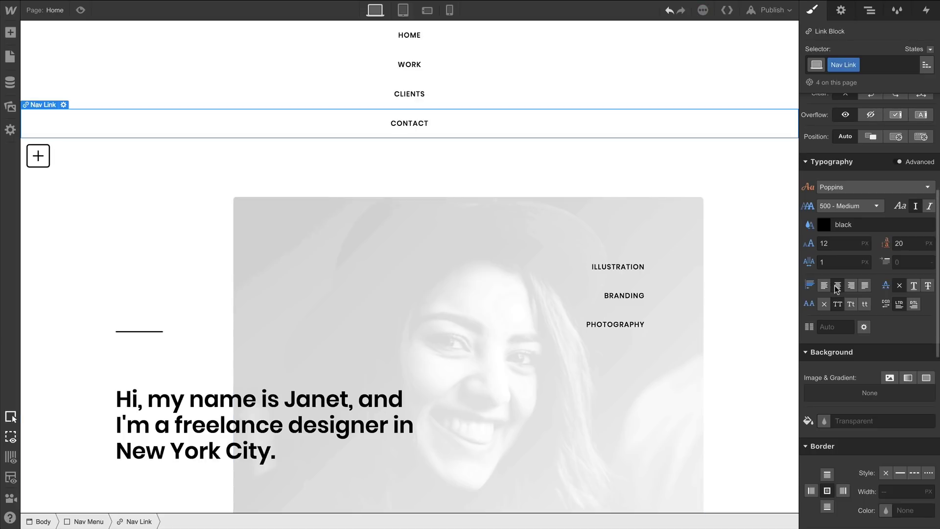
Set the Nav Menu width to 170 px
left_click(86, 521)
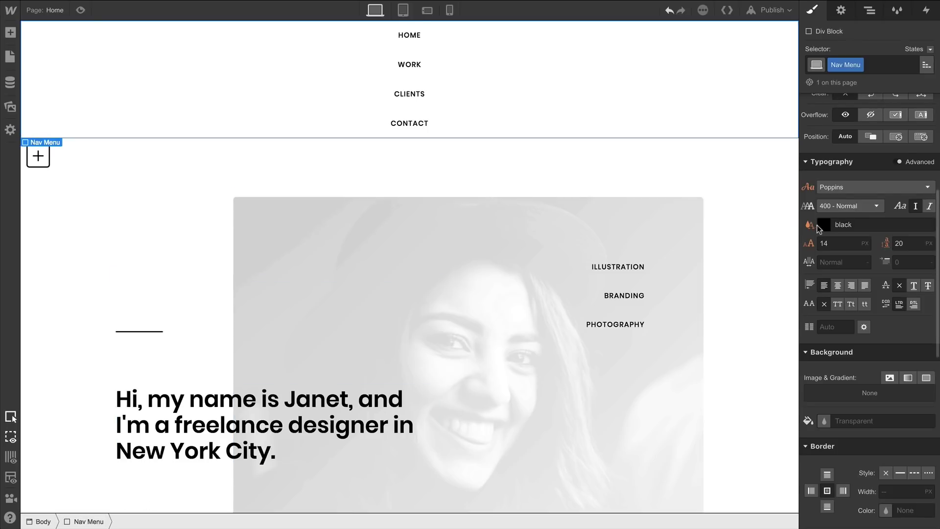
scroll(820, 224, "up", 5)
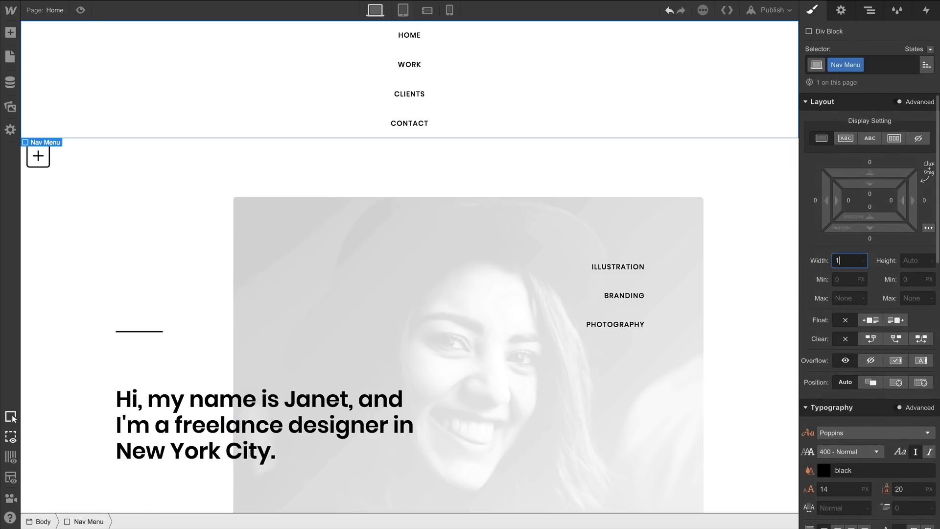
key("Return")
Add a Nav Menu box shadow with zero offset, 100 px blur, black at 15% opacity
scroll(862, 206, "down", 10)
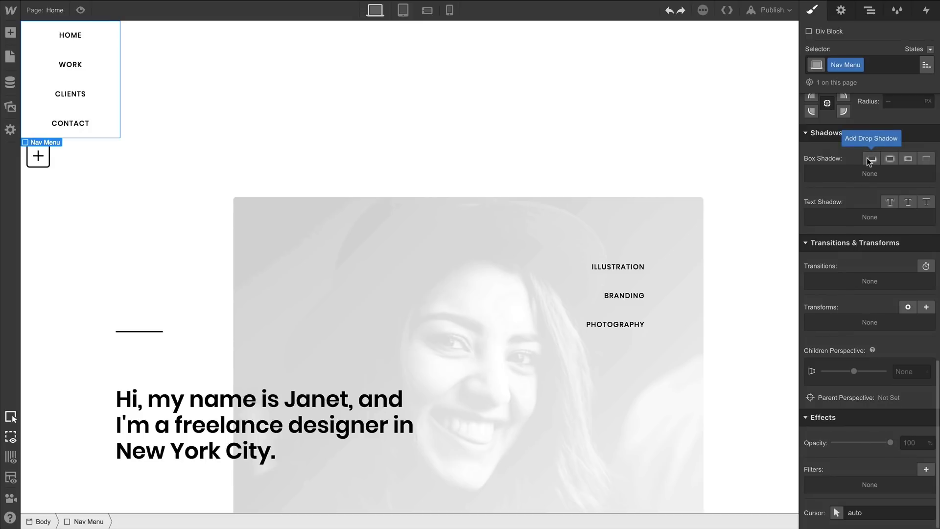
left_click(871, 158)
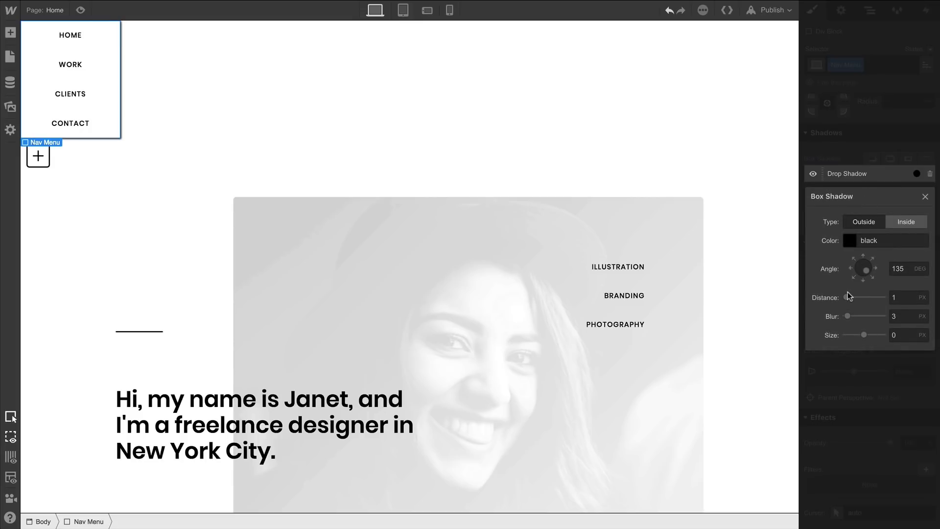
left_click_drag(848, 296, 902, 313)
left_click(902, 313)
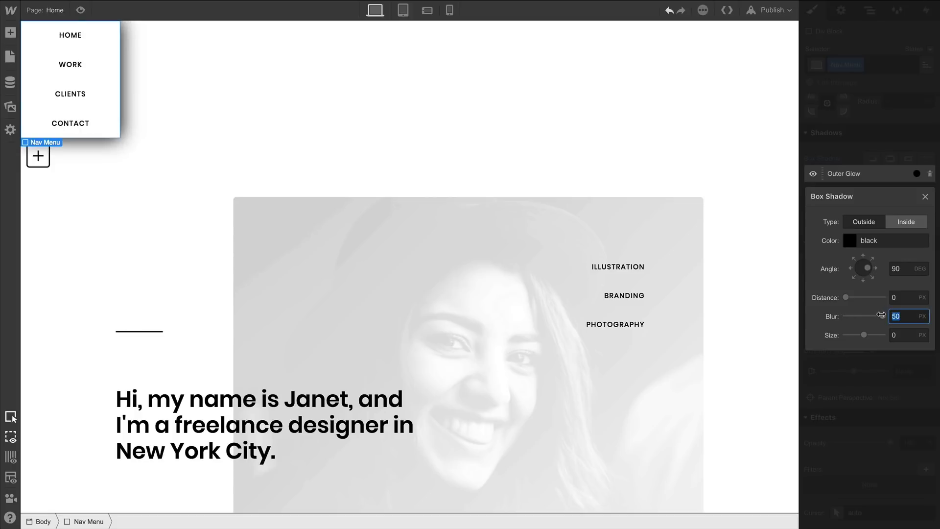
type("100")
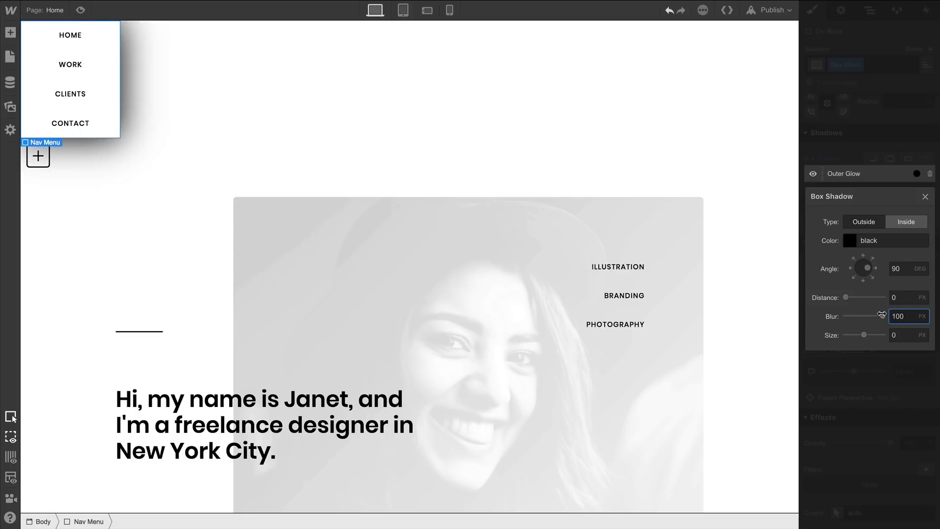
left_click(849, 241)
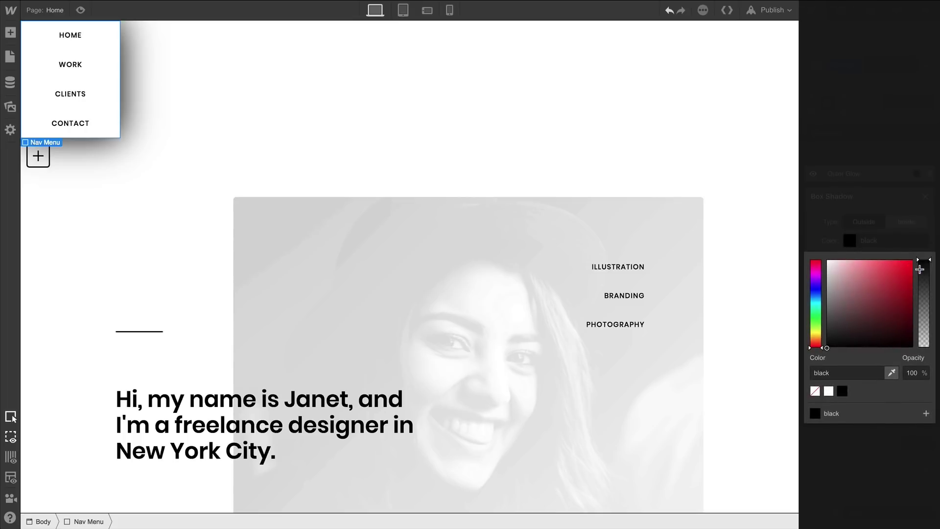
left_click_drag(918, 267, 918, 333)
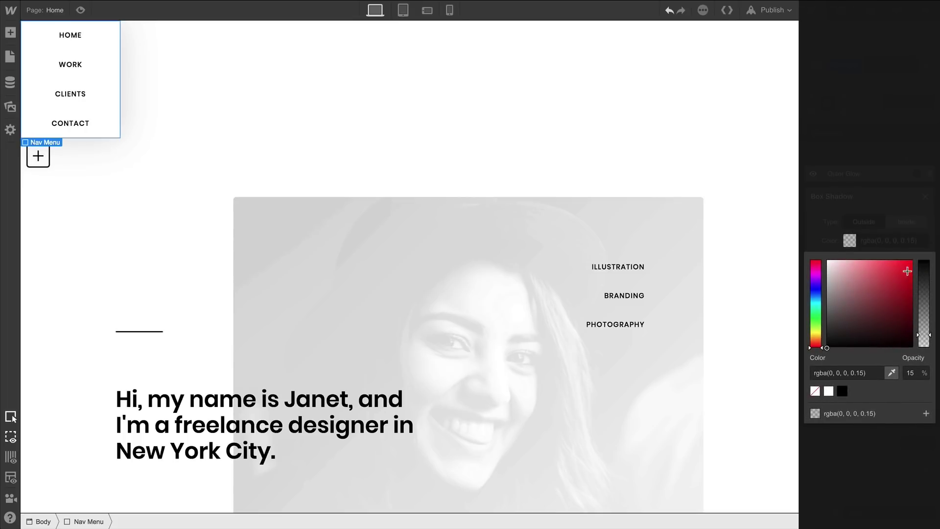
left_click(905, 242)
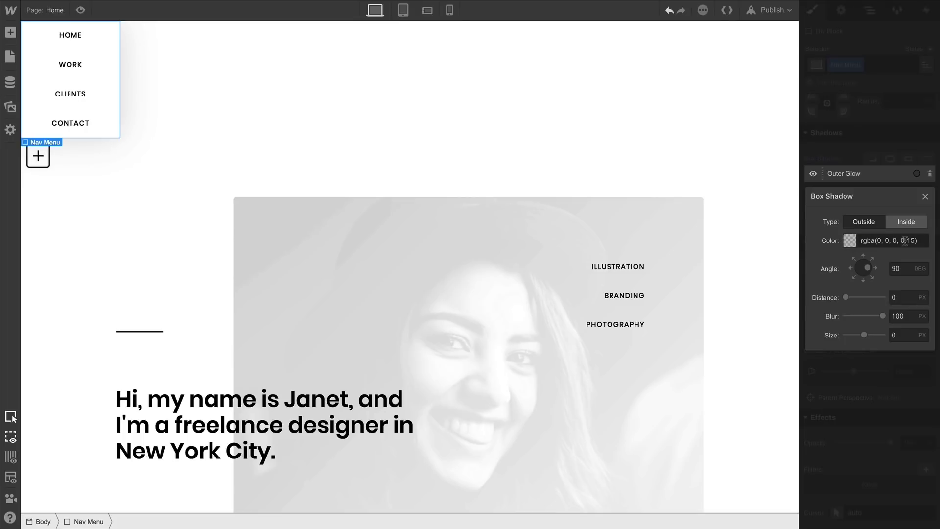
left_click(922, 200)
Give the Nav Menu 16 px top and bottom padding and nest it in the Nav Wrapper
scroll(865, 177, "up", 10)
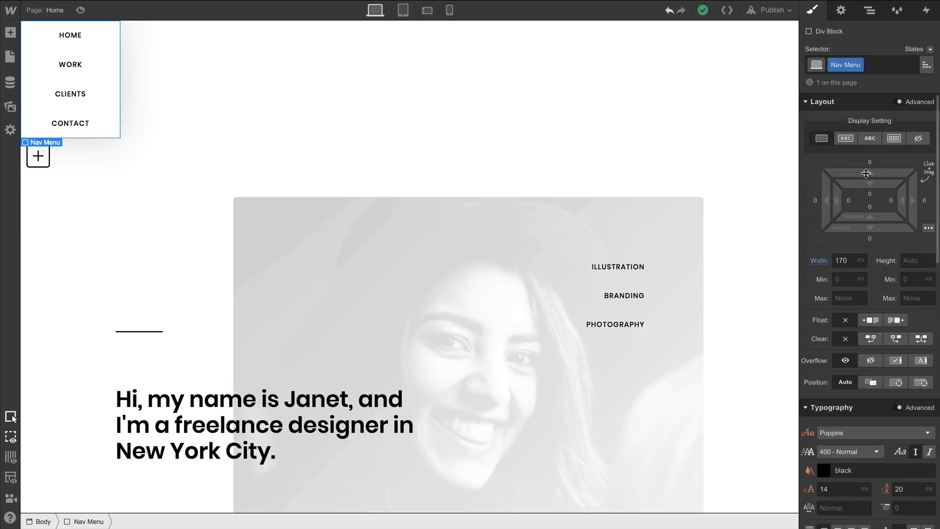
left_click_drag(867, 183, 864, 210)
left_click(867, 11)
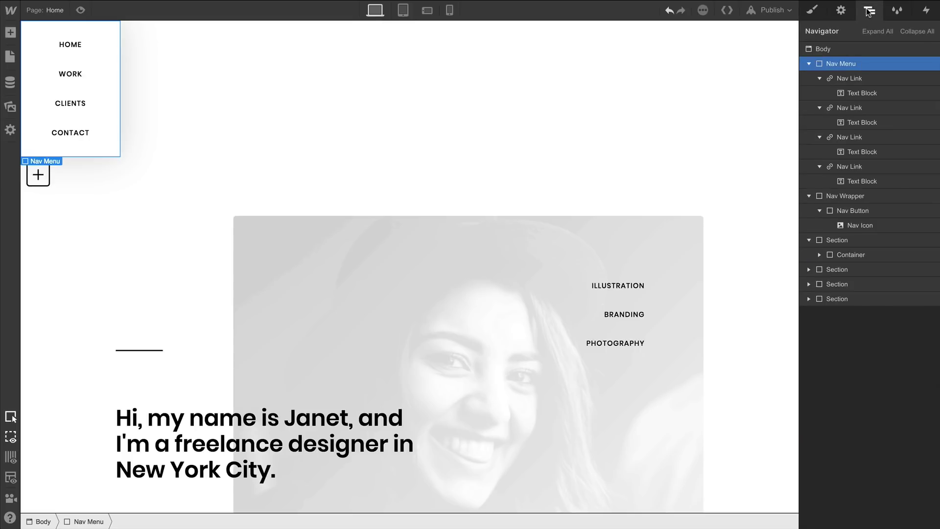
left_click(809, 64)
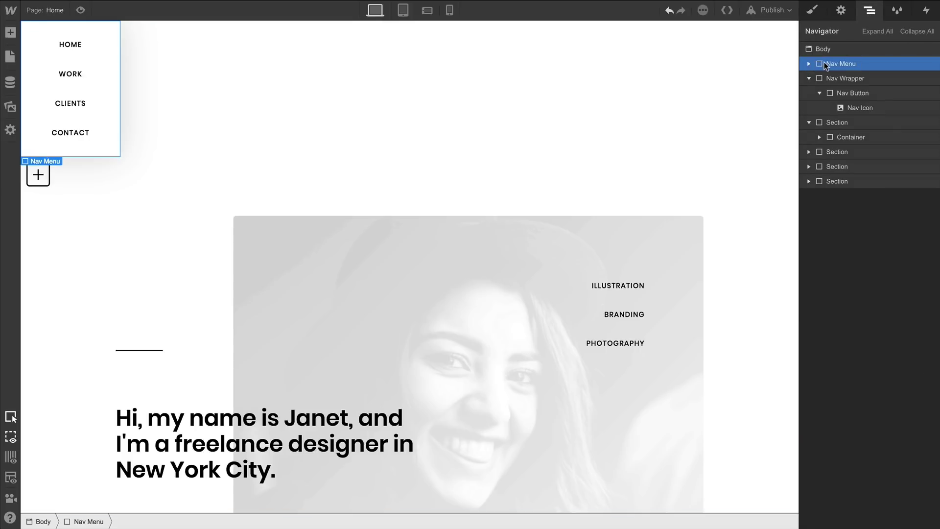
left_click_drag(824, 62, 836, 85)
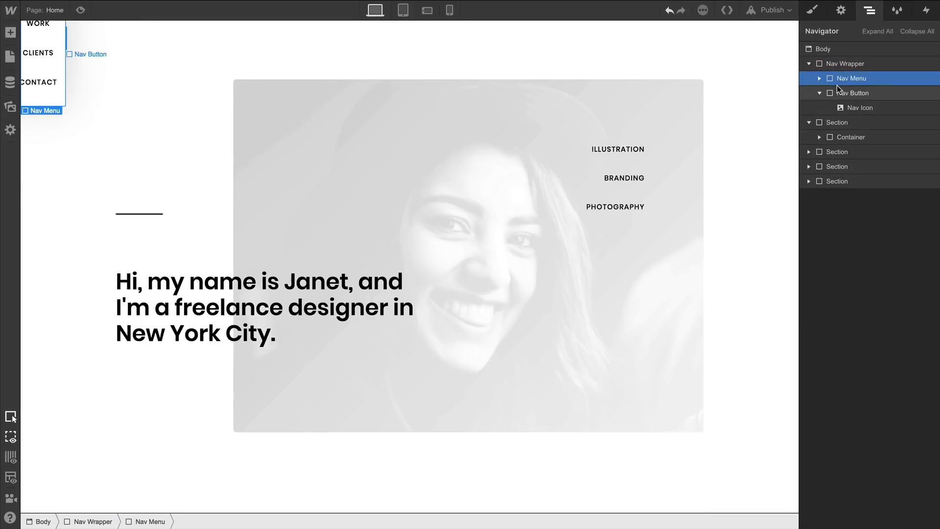
Position the Nav Menu absolute from top-left, offset about 55 px top and 56 px left
left_click(813, 14)
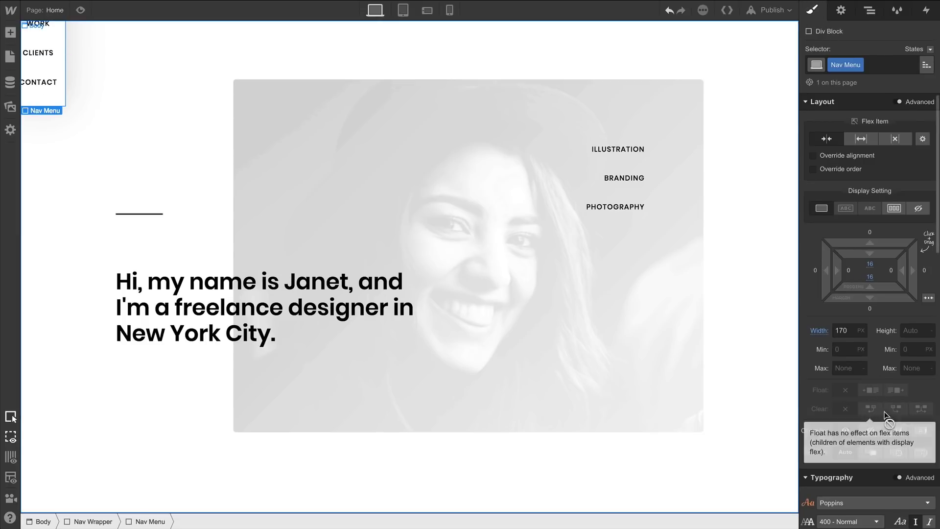
left_click(895, 452)
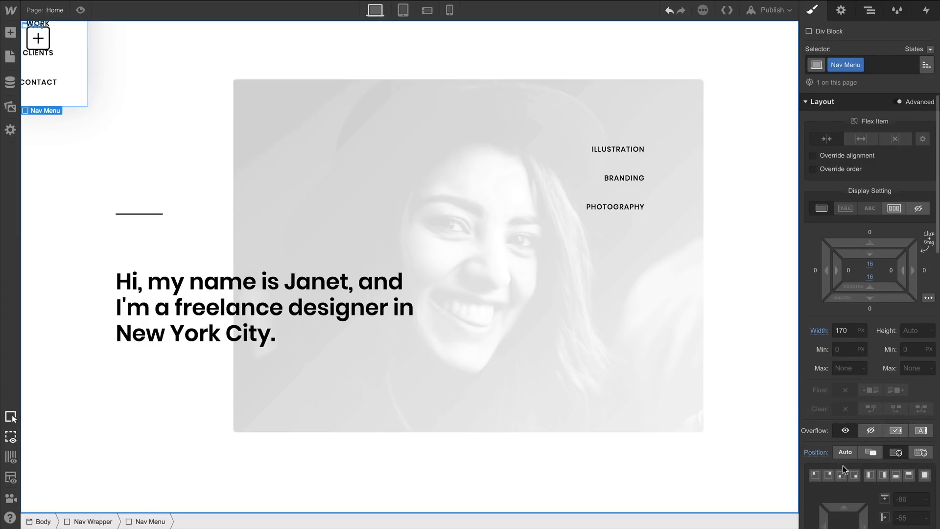
left_click(813, 475)
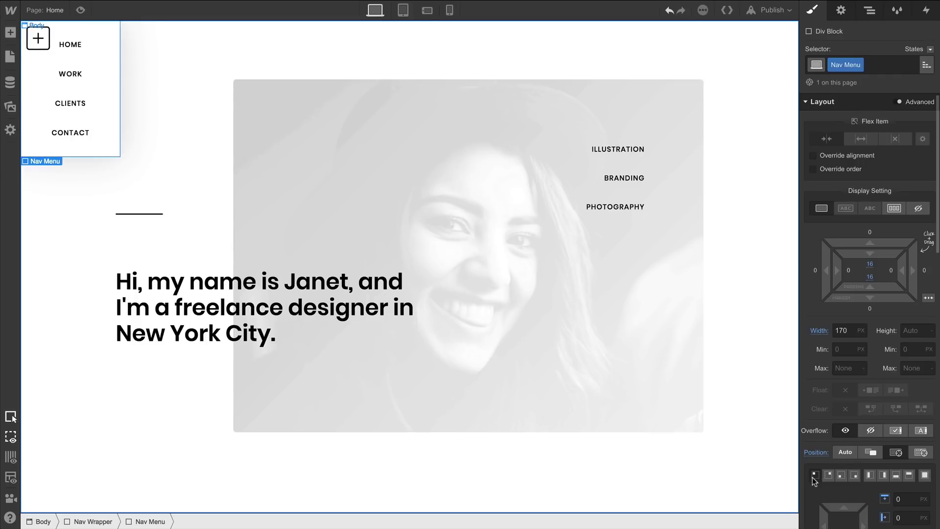
scroll(813, 486, "down", 3)
left_click_drag(820, 382, 928, 390)
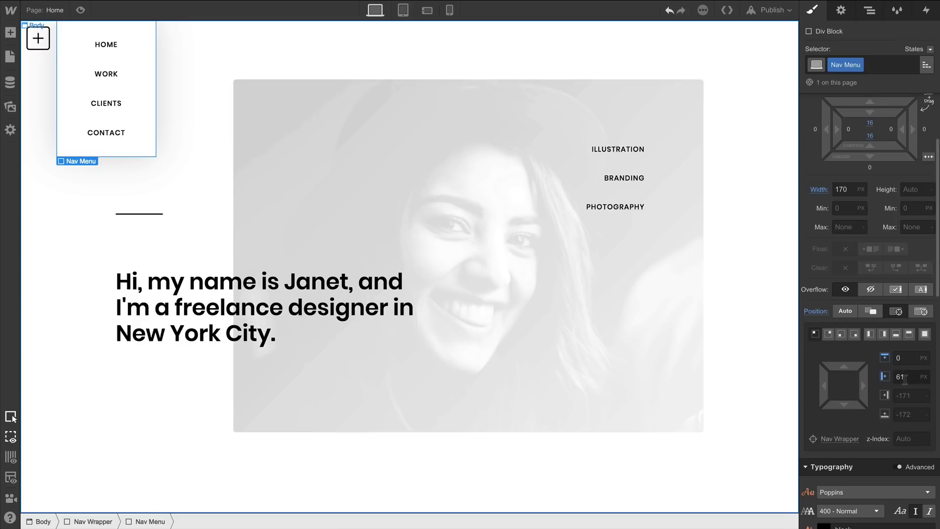
left_click_drag(844, 366, 842, 469)
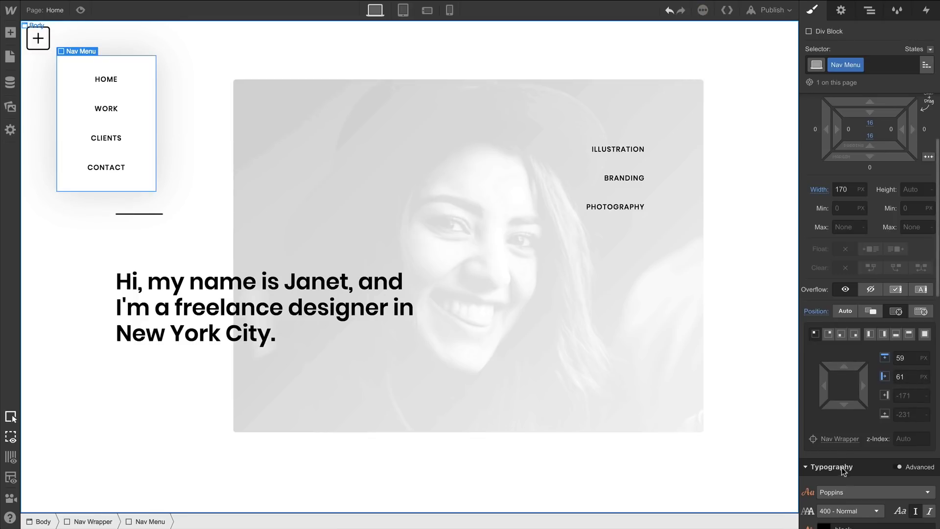
left_click_drag(823, 390, 842, 356)
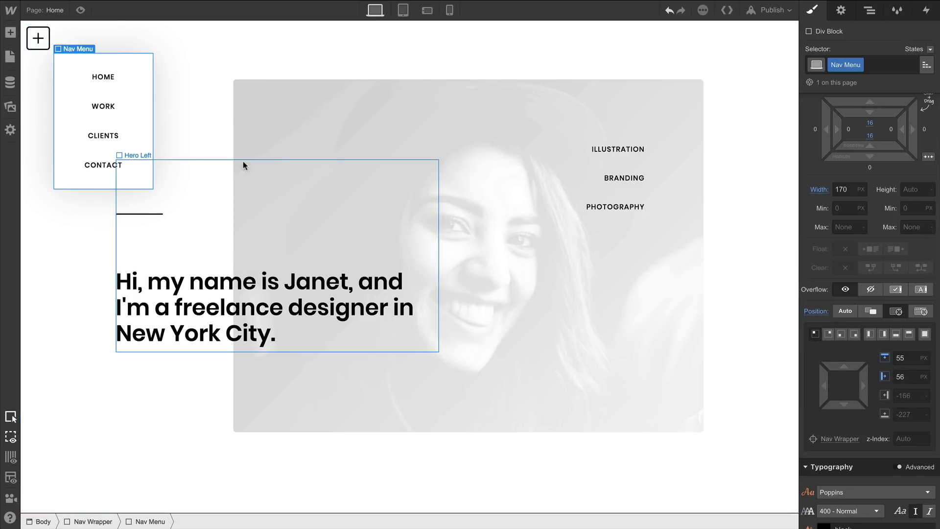
Set the Nav Link hover state text colour to #f36161
left_click(107, 79)
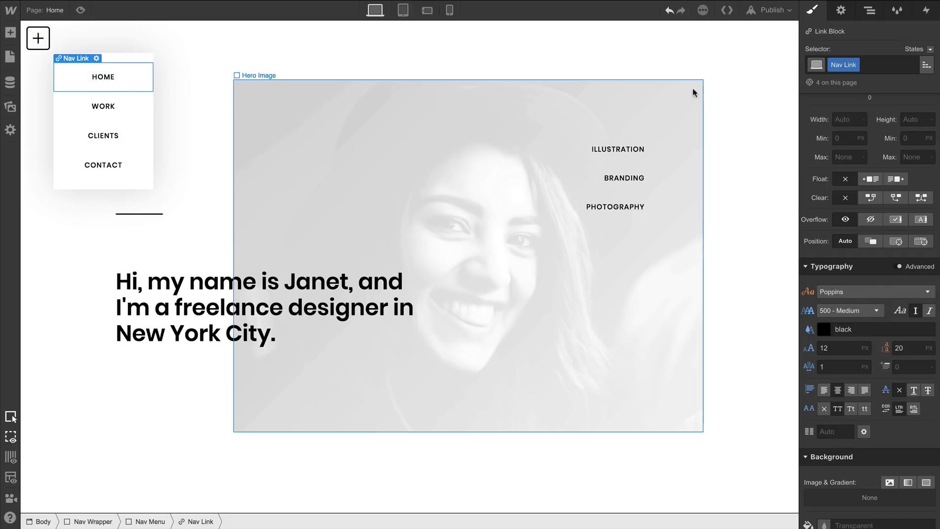
left_click(908, 50)
left_click(907, 71)
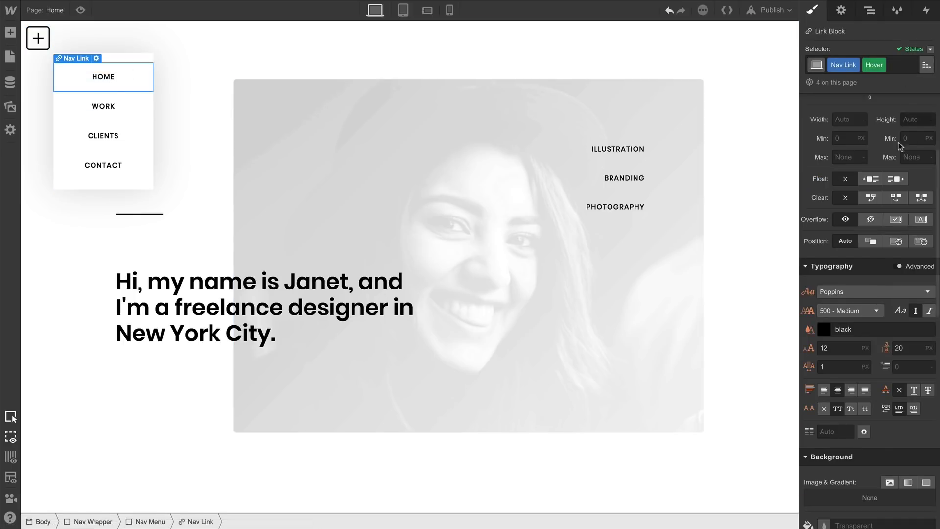
left_click(824, 329)
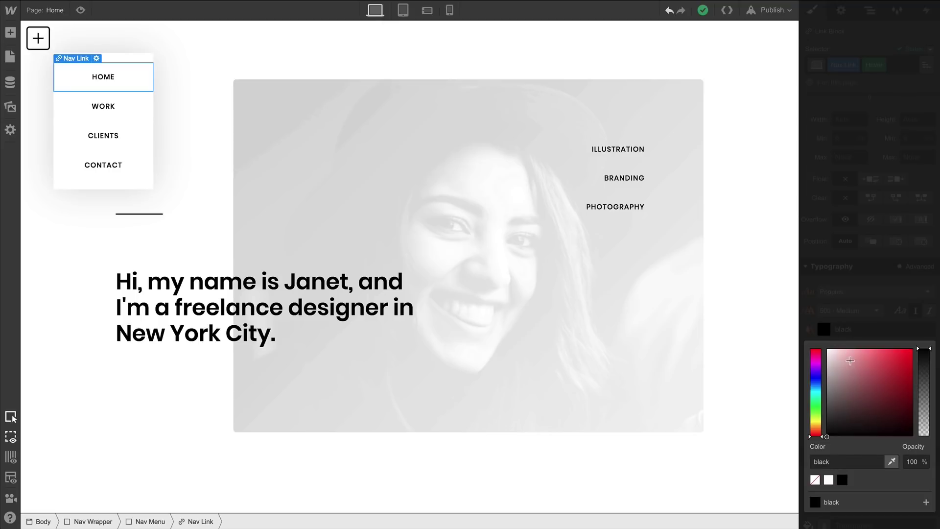
left_click(874, 351)
left_click(881, 352)
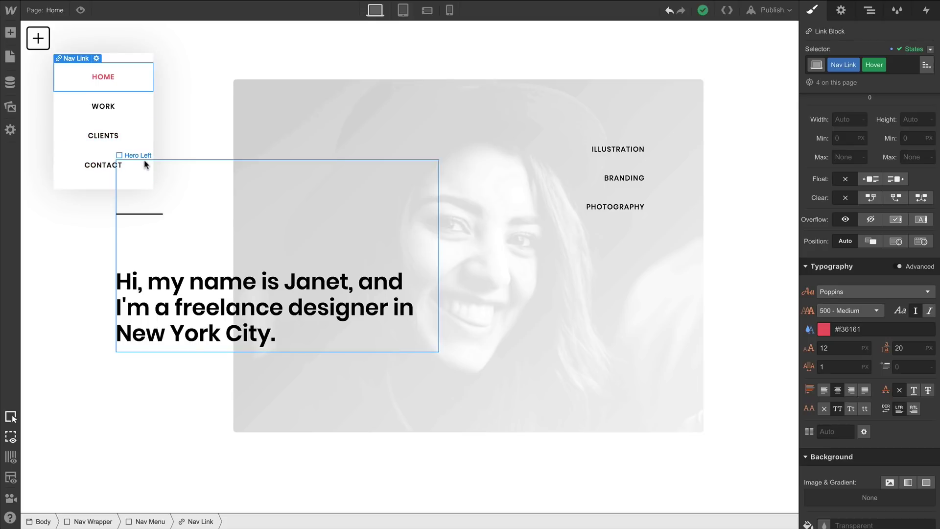
Add a Mouse Click (Tap) element trigger to the Nav Button
left_click(48, 44)
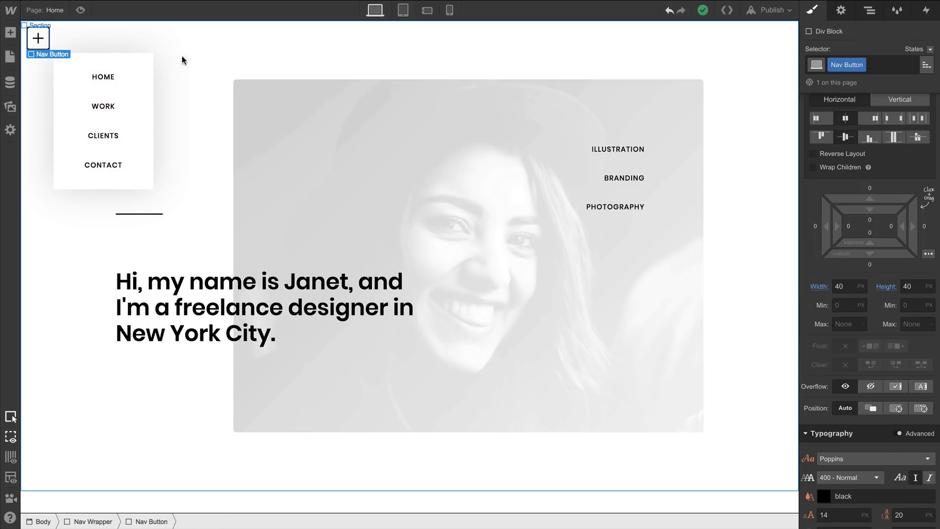
left_click(918, 14)
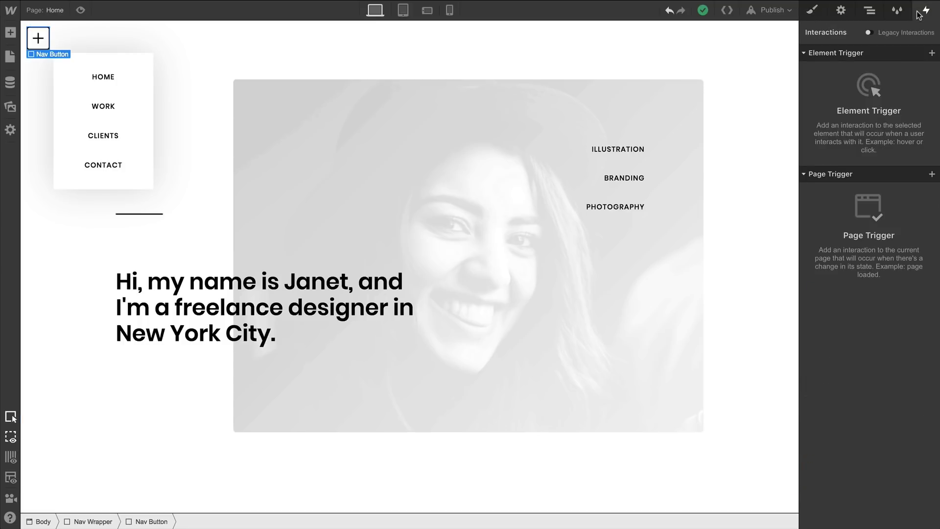
left_click(930, 54)
left_click(907, 74)
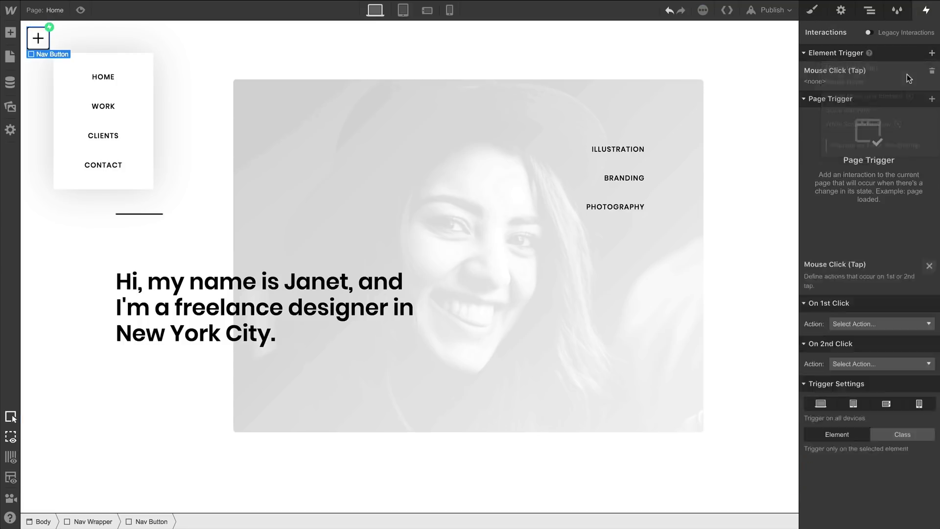
left_click(877, 115)
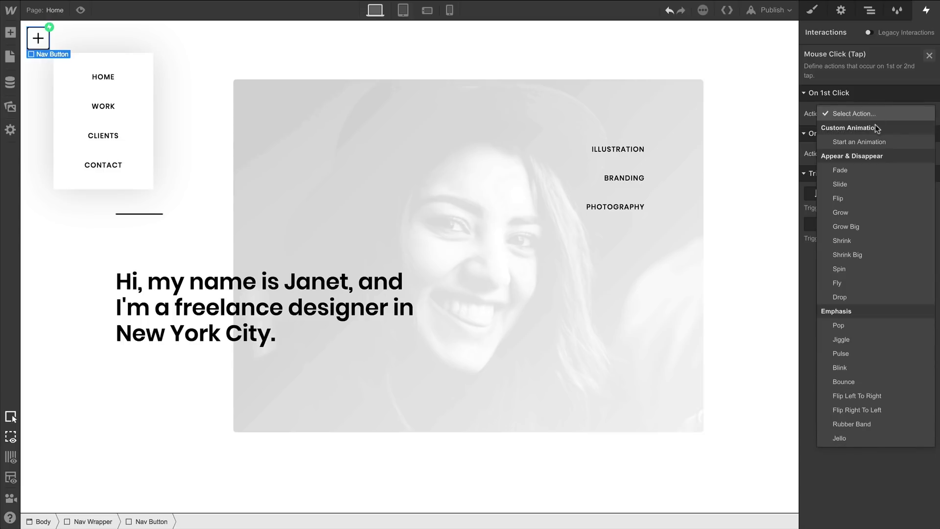
Make the click start a new timed animation named 'Menu entrance' targeting the Nav Menu
left_click(877, 142)
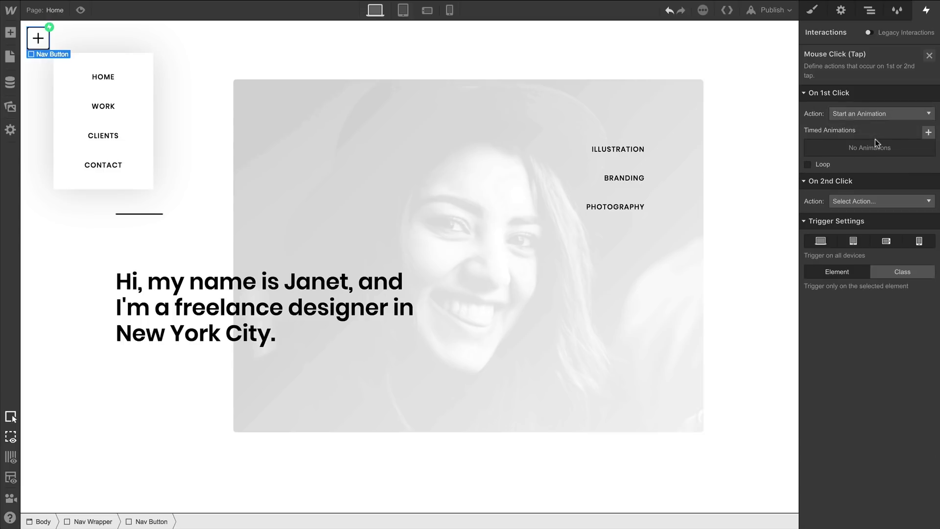
left_click(930, 128)
type("Menu entrance")
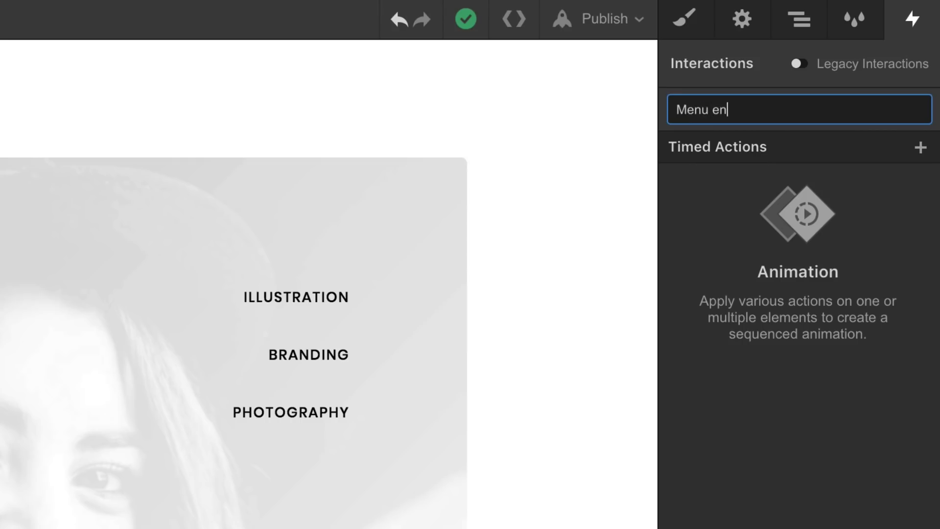
key("Return")
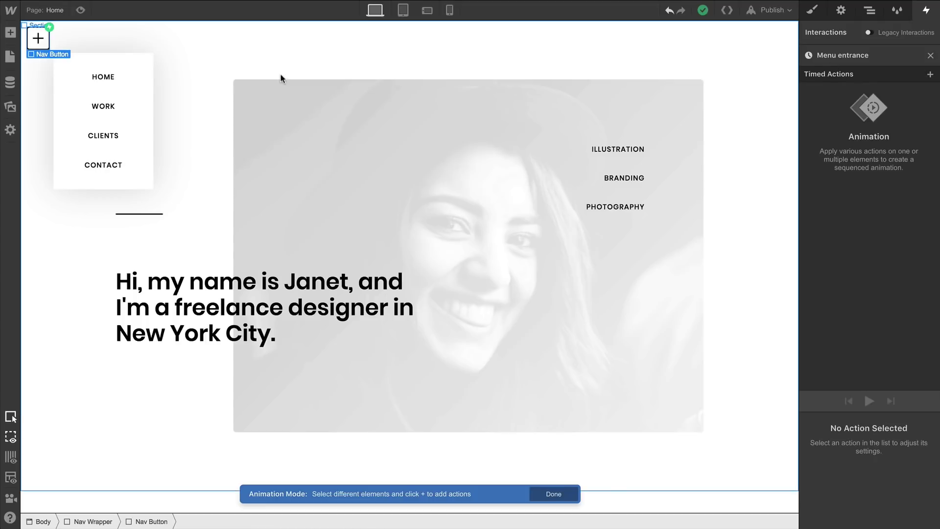
left_click(111, 63)
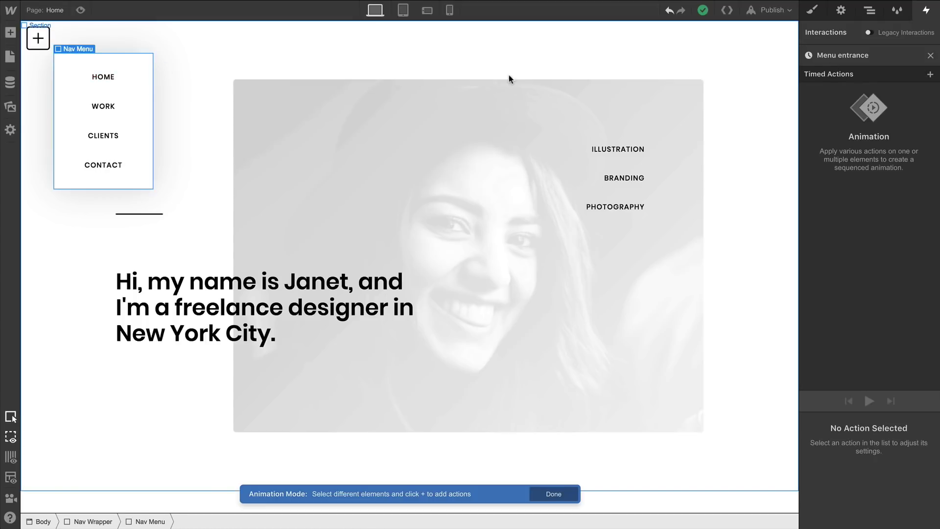
Add a Scale action of 0.01 to the Nav Menu and set it as the initial state
left_click(929, 75)
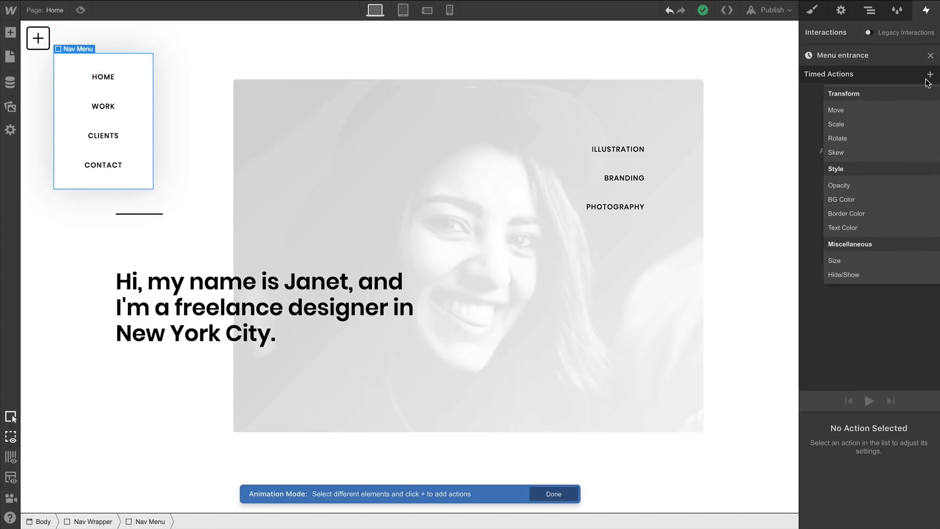
left_click(901, 126)
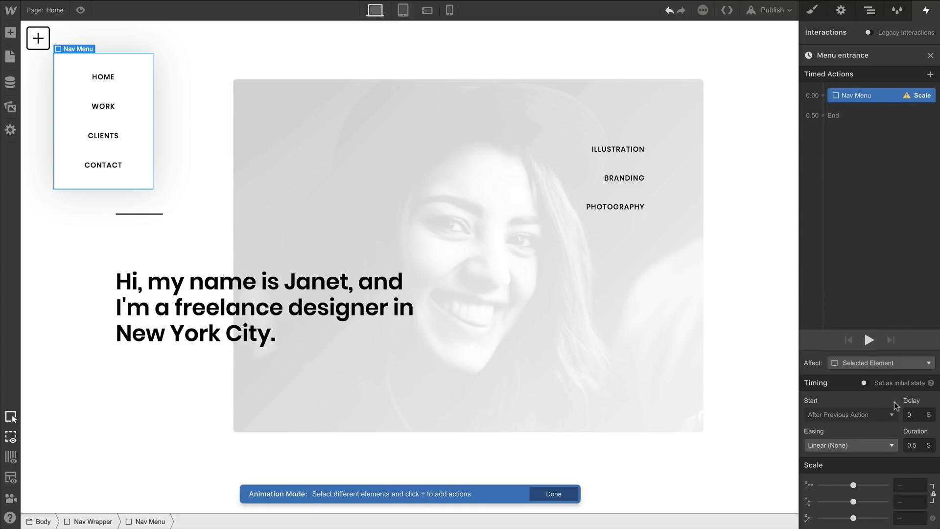
type(".01")
key("Return")
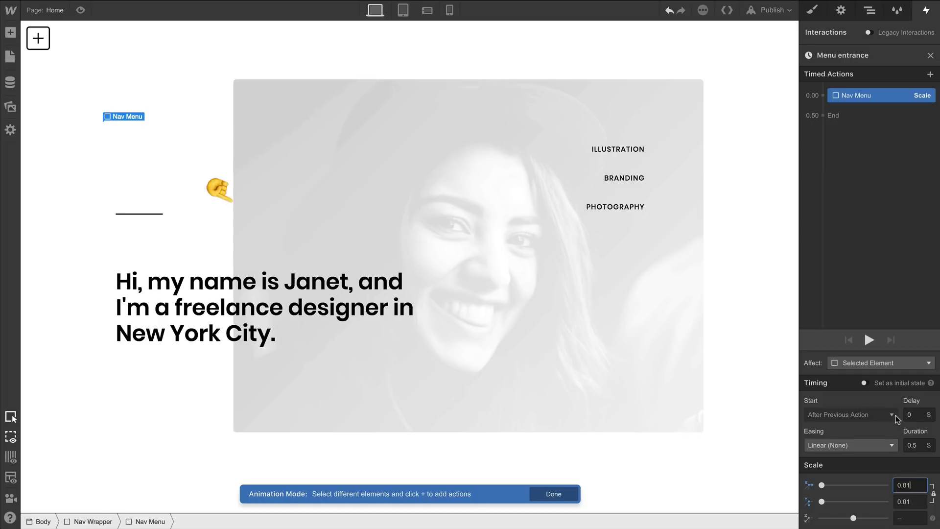
left_click(863, 381)
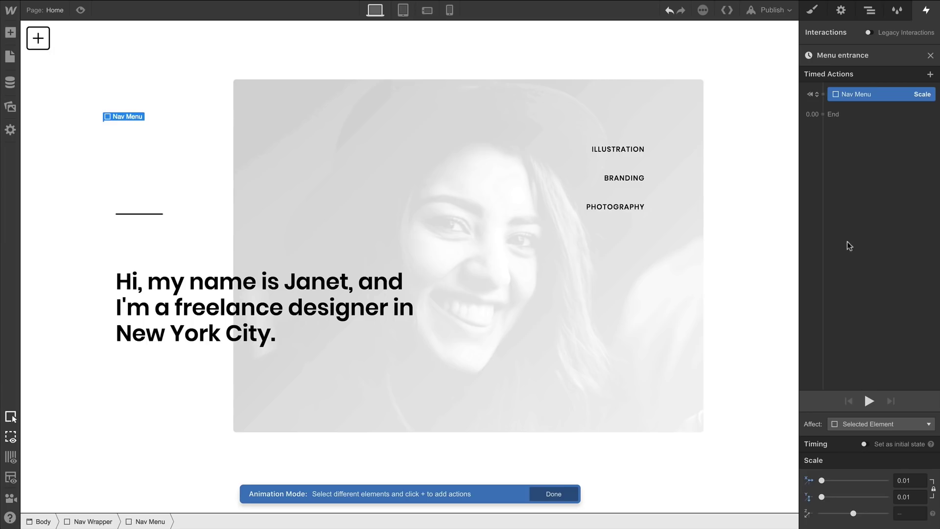
Add a second Scale action growing the Nav Menu to 1 with Ease easing
left_click(825, 112)
left_click(831, 154)
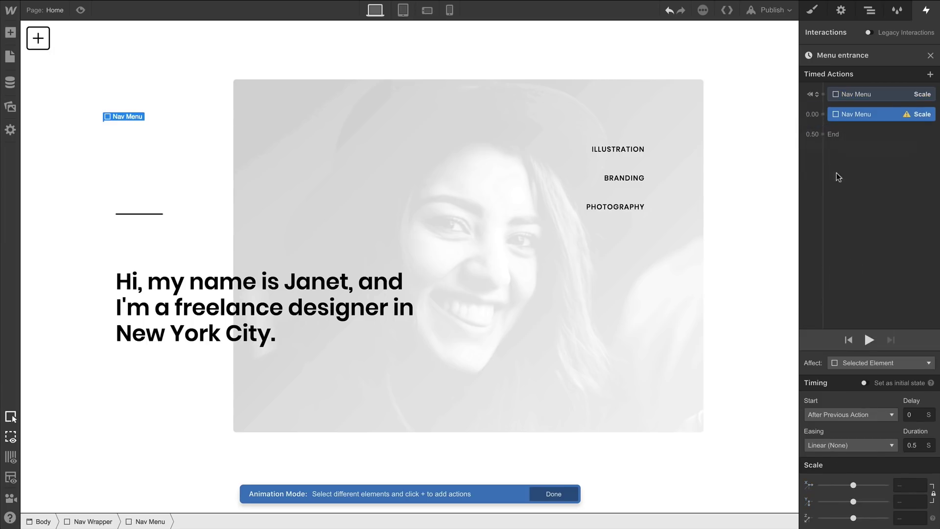
left_click(898, 484)
type("1")
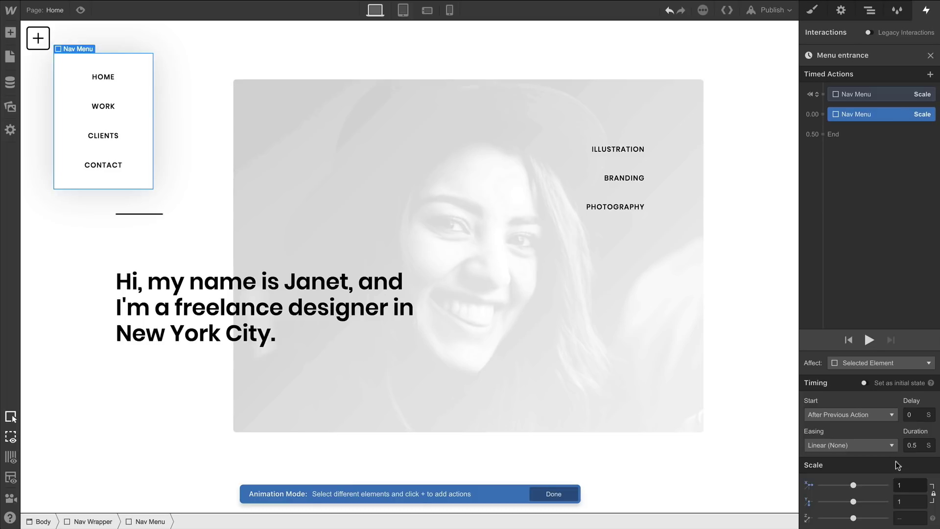
left_click(869, 337)
left_click(857, 443)
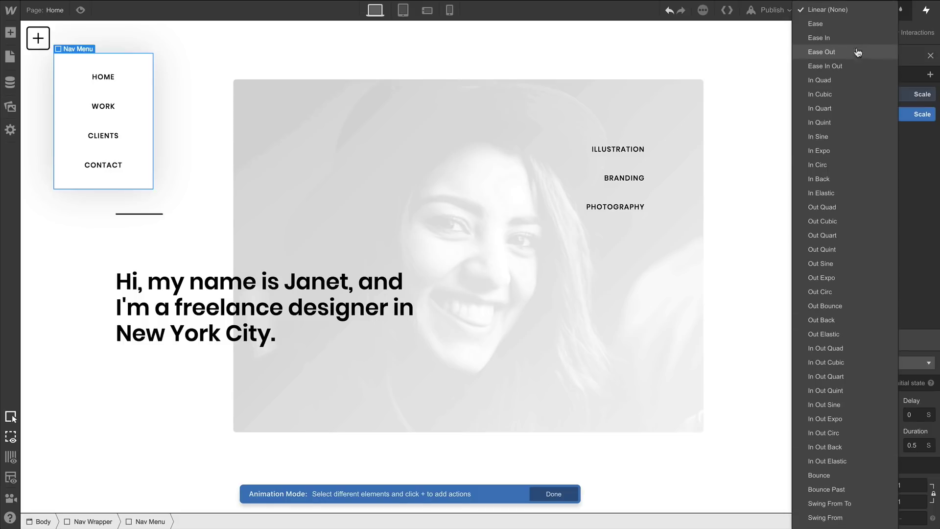
left_click(856, 24)
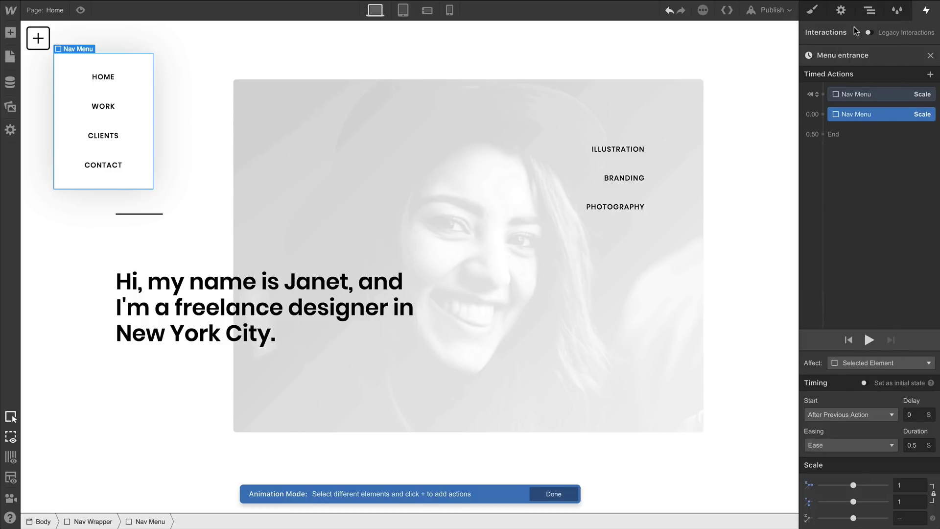
Add Hide/Show actions: display none initially and block at 0.00, then preview the animation
left_click(822, 94)
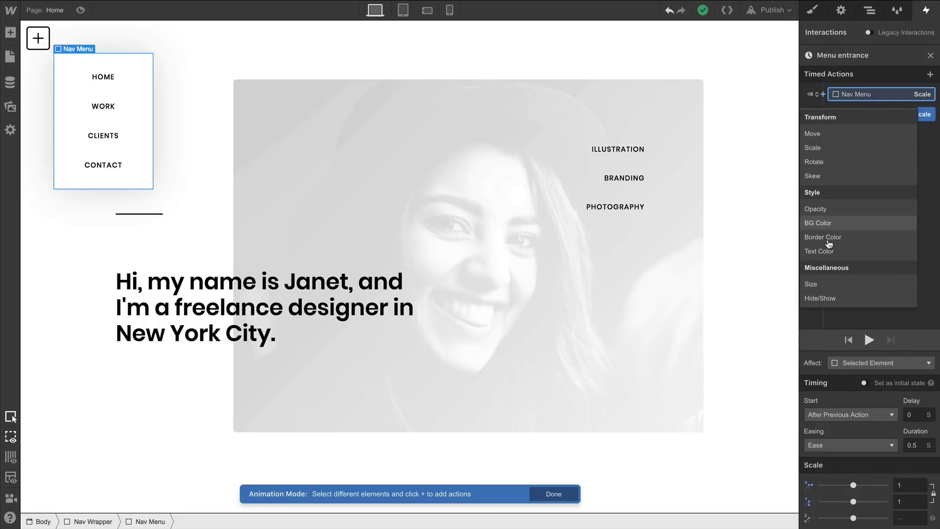
left_click(827, 299)
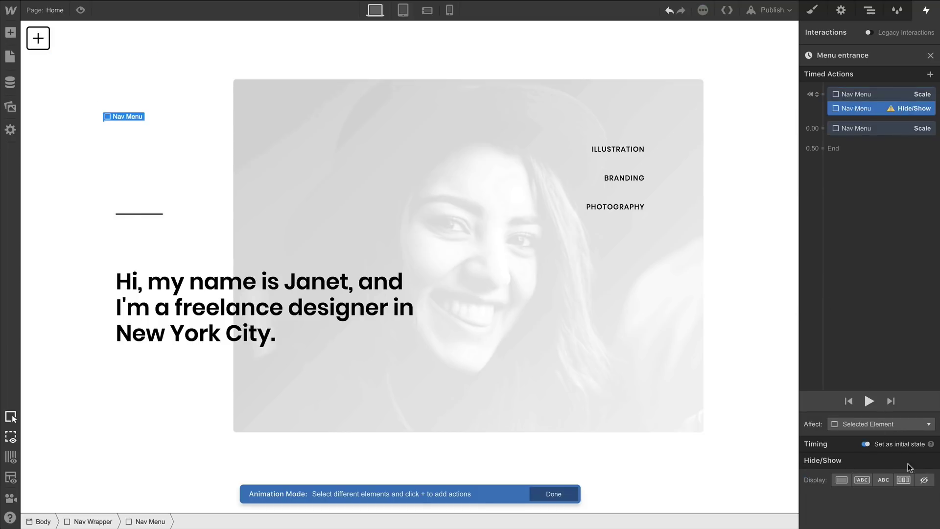
left_click(923, 479)
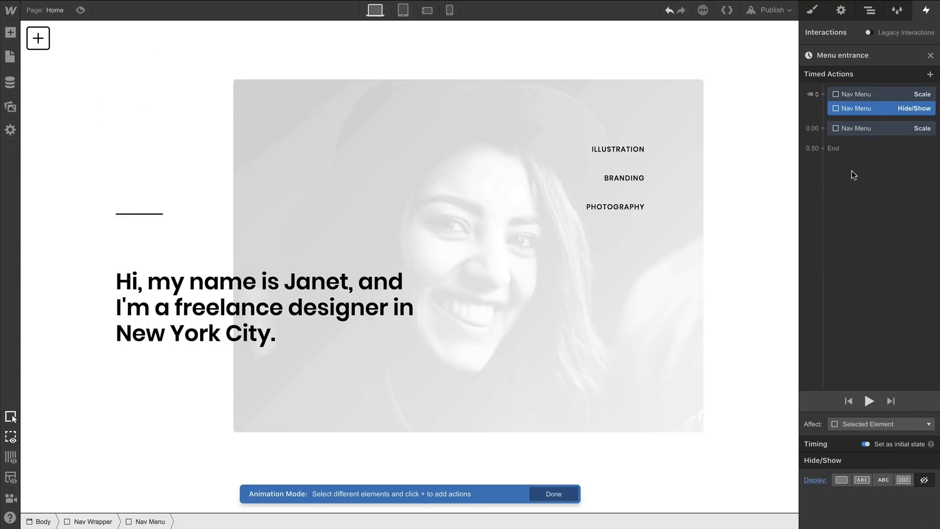
left_click(823, 129)
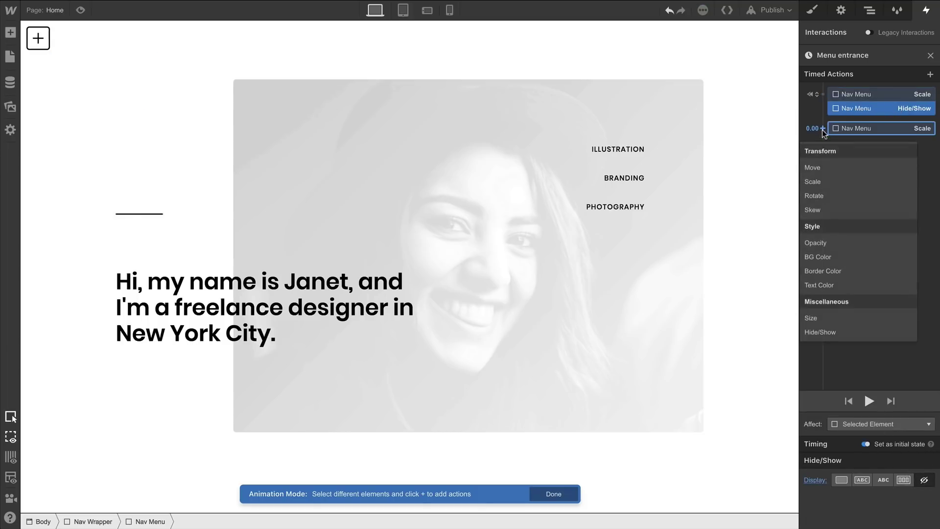
left_click(838, 332)
left_click(840, 518)
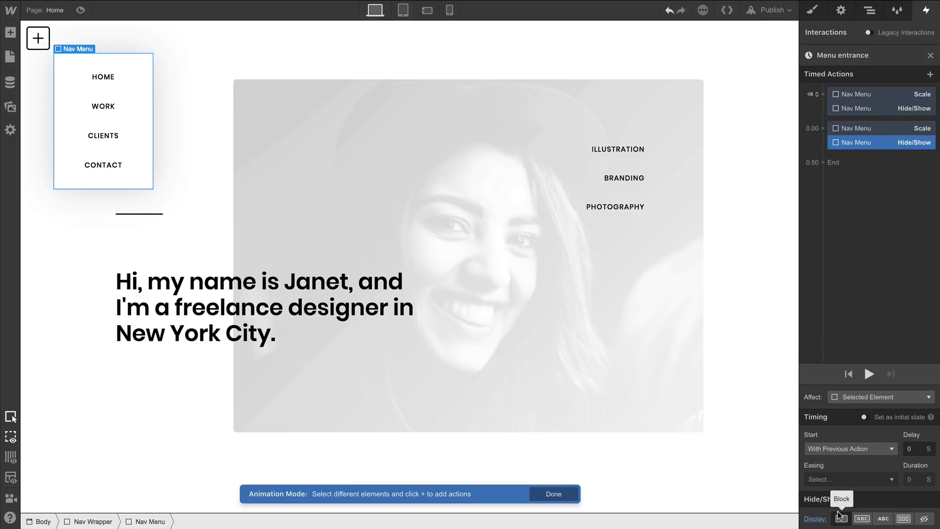
left_click(869, 374)
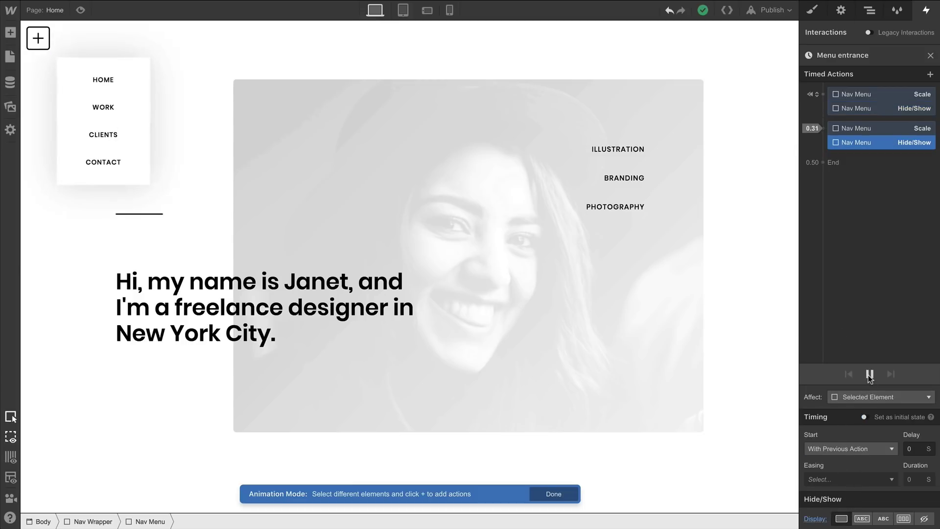
left_click(868, 374)
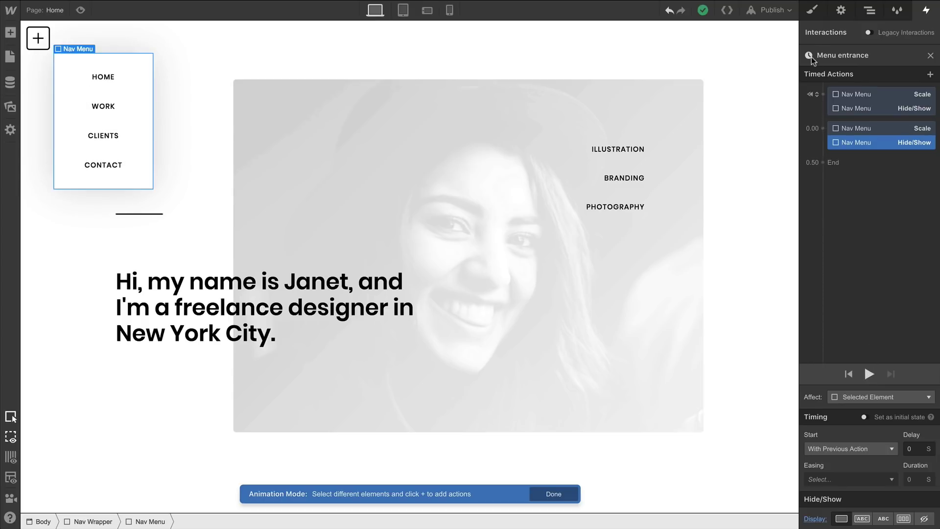
Set the Nav Menu's transform origin to the top-left corner
left_click(811, 11)
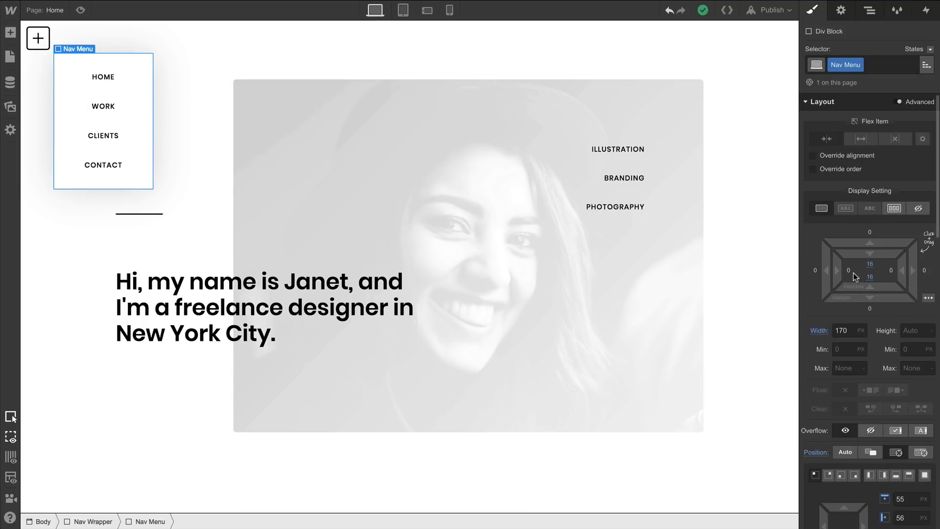
scroll(853, 272, "down", 15)
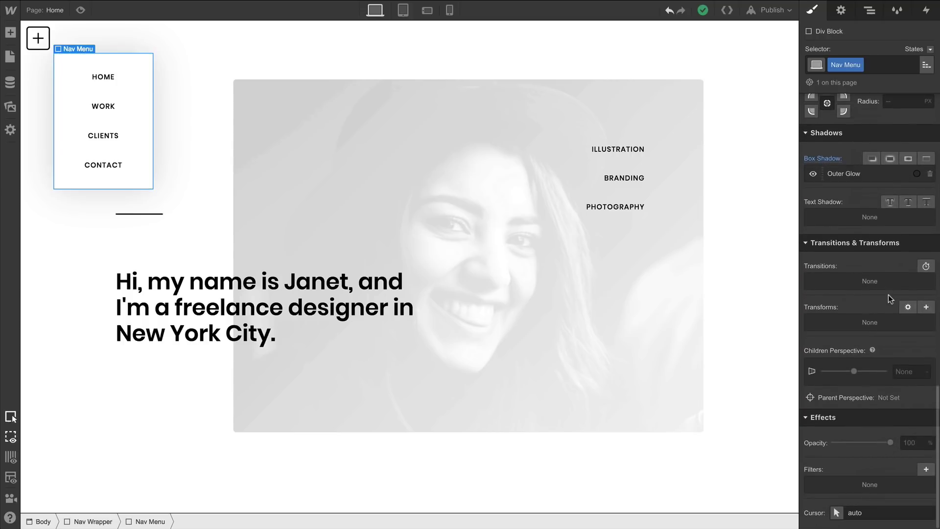
left_click(904, 306)
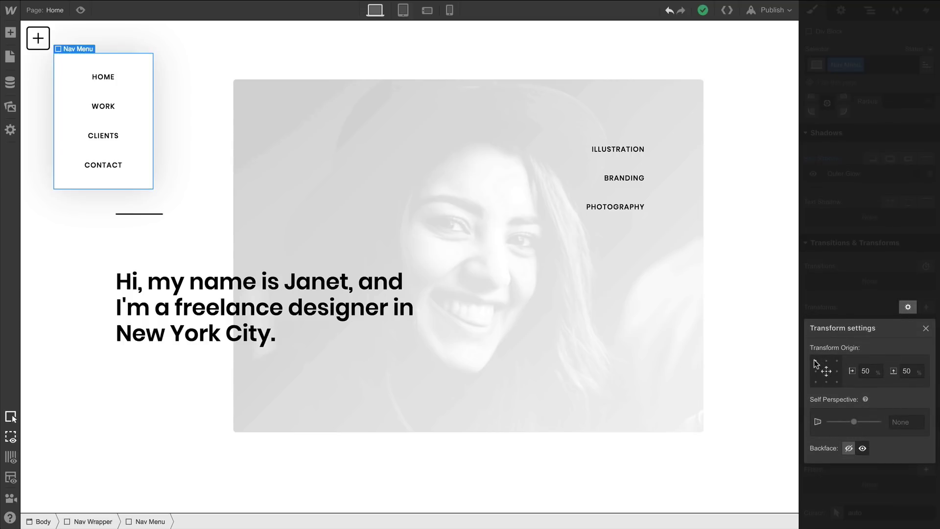
left_click(816, 362)
left_click(843, 303)
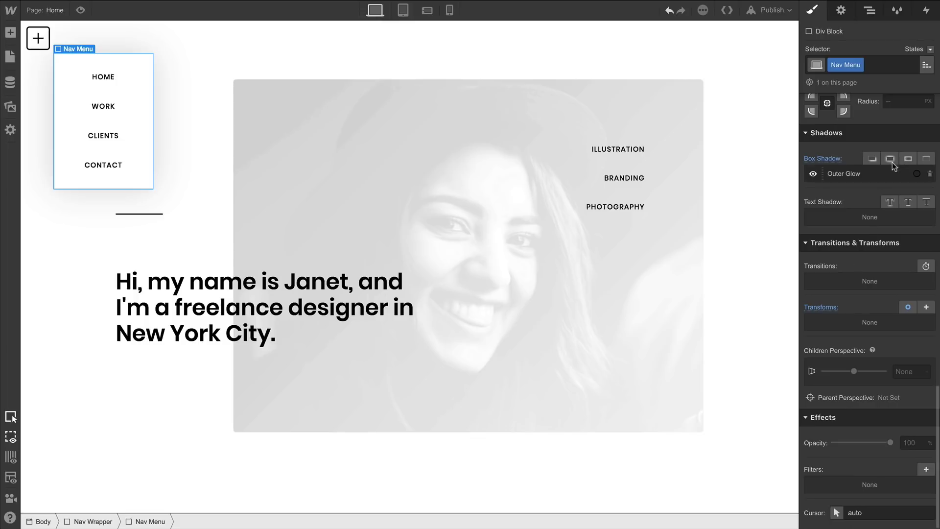
Reopen the Nav Button's Mouse Click Menu entrance animation and play it
left_click(925, 13)
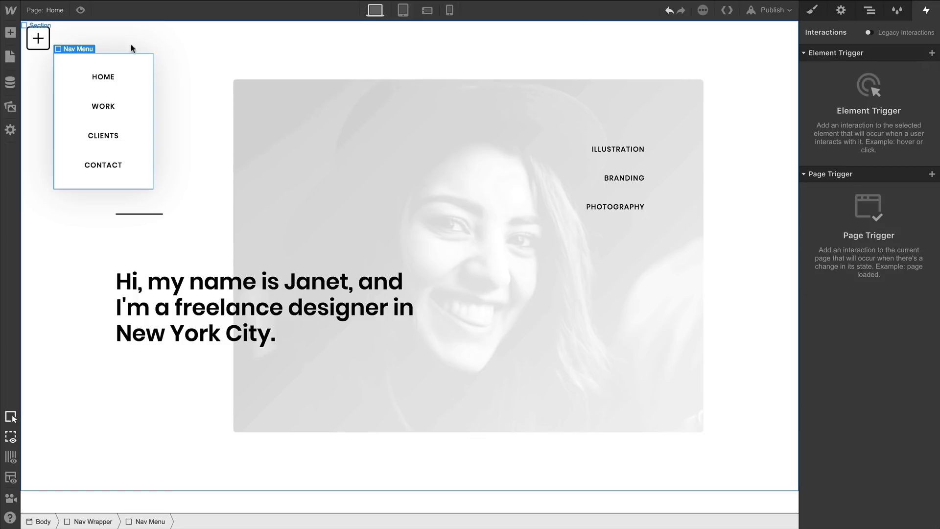
left_click(43, 41)
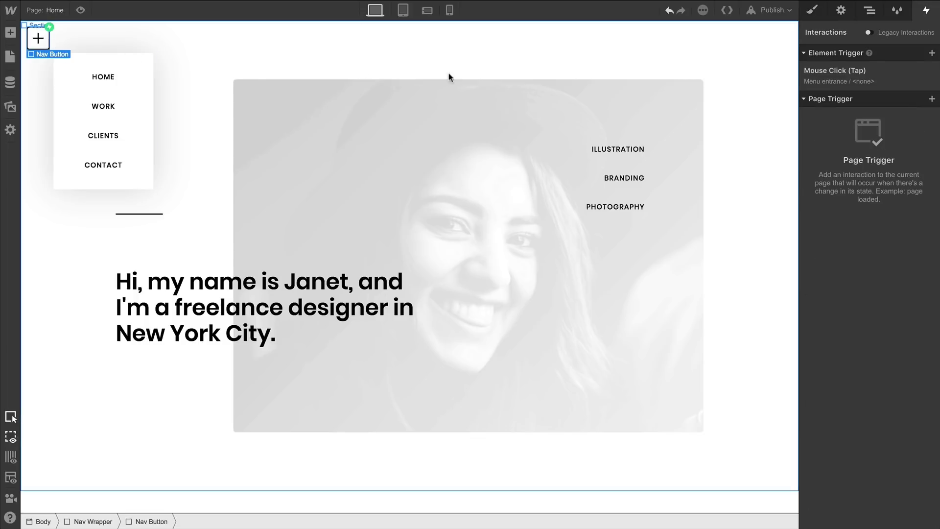
left_click(816, 78)
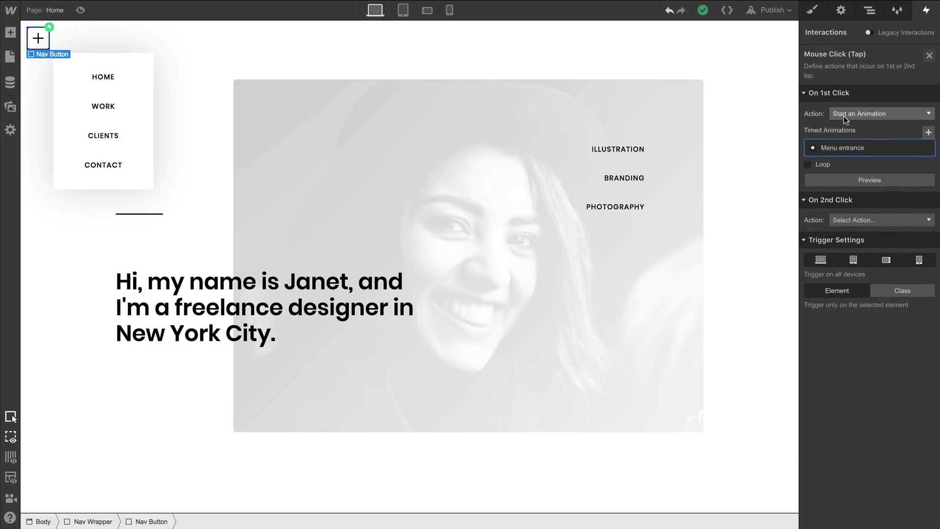
left_click(848, 147)
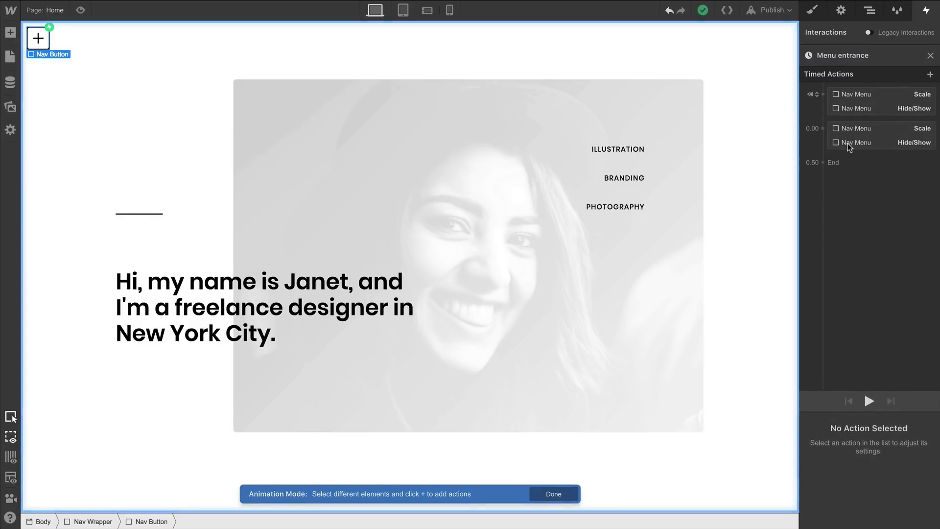
left_click(867, 400)
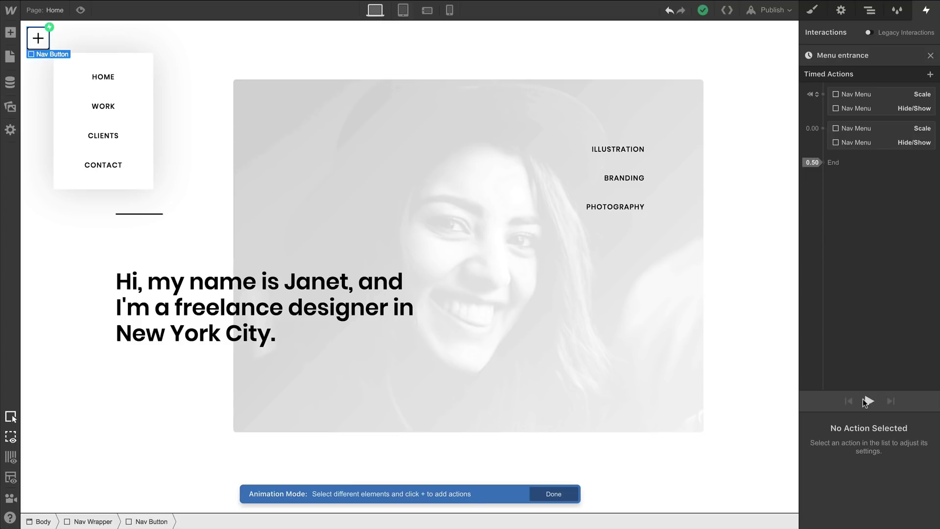
Add a Rotate action turning the Nav Button 90° on Z with Ease easing
left_click(822, 129)
left_click(824, 196)
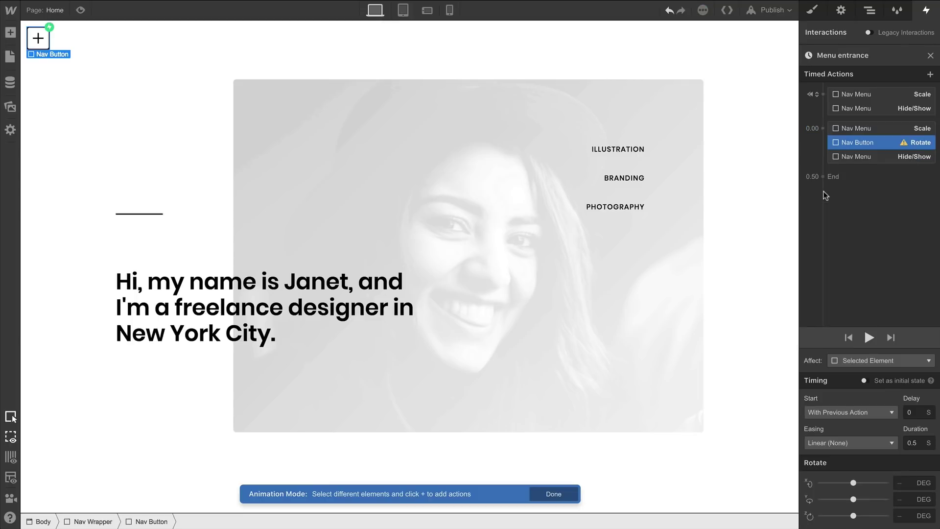
left_click(853, 437)
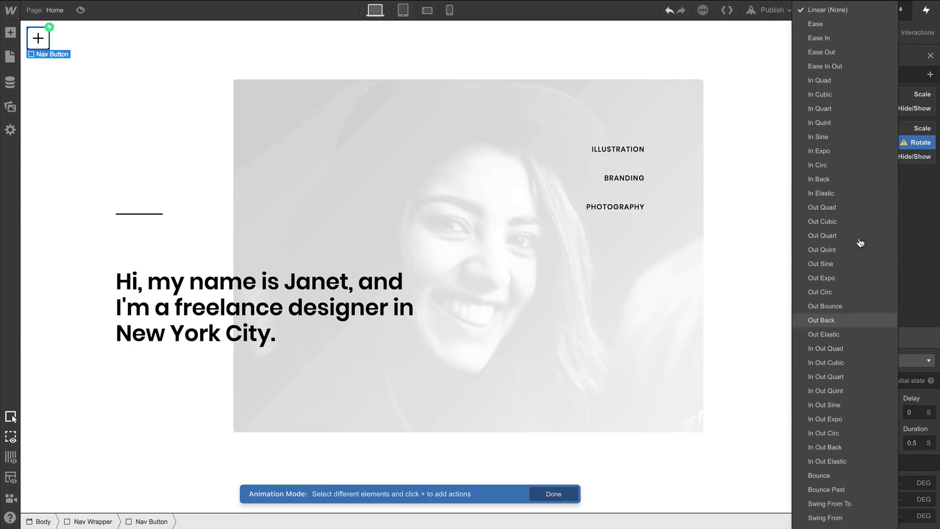
left_click(815, 24)
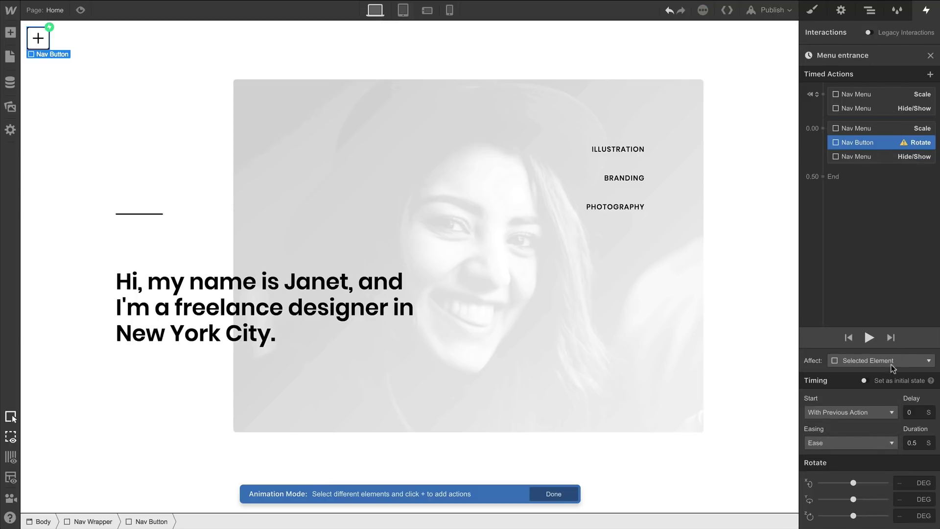
left_click(906, 515)
type("90")
left_click(870, 334)
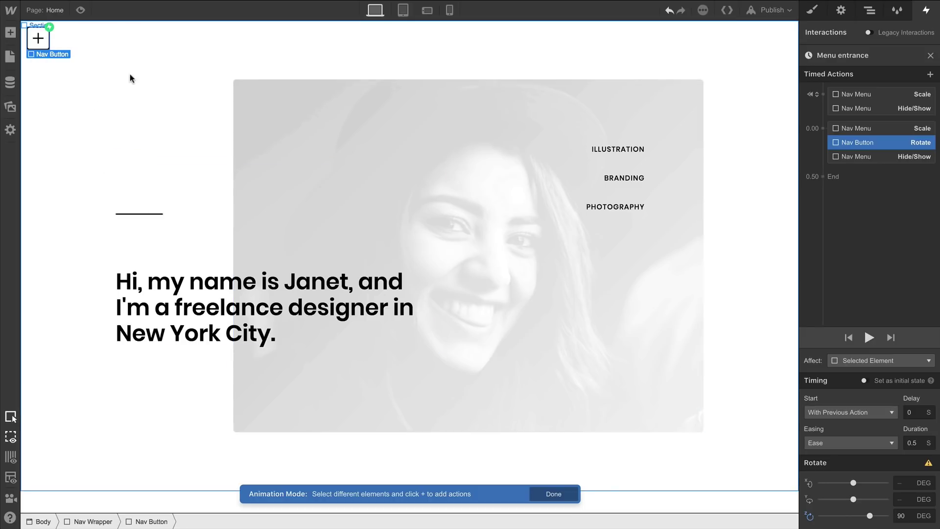
Add a 45° Z rotation with Ease easing to the Nav Icon and preview the animation
left_click(43, 39)
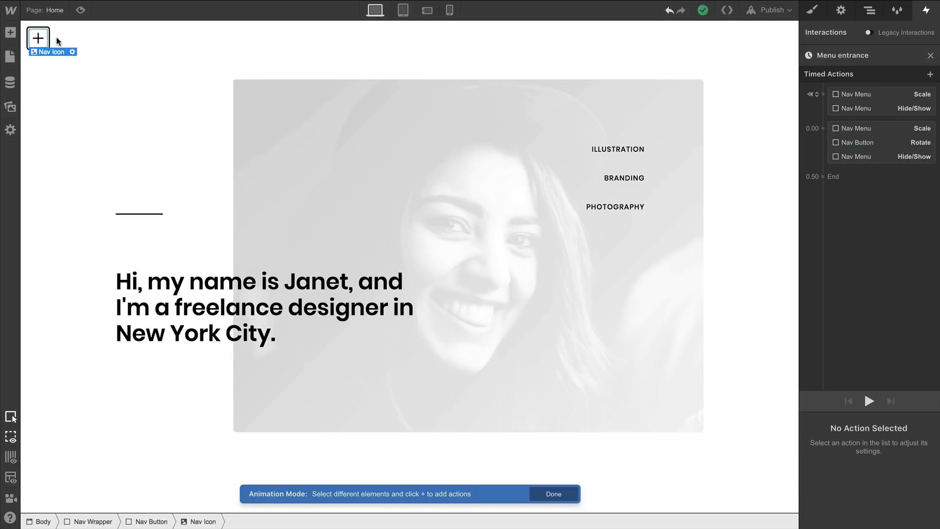
left_click(822, 128)
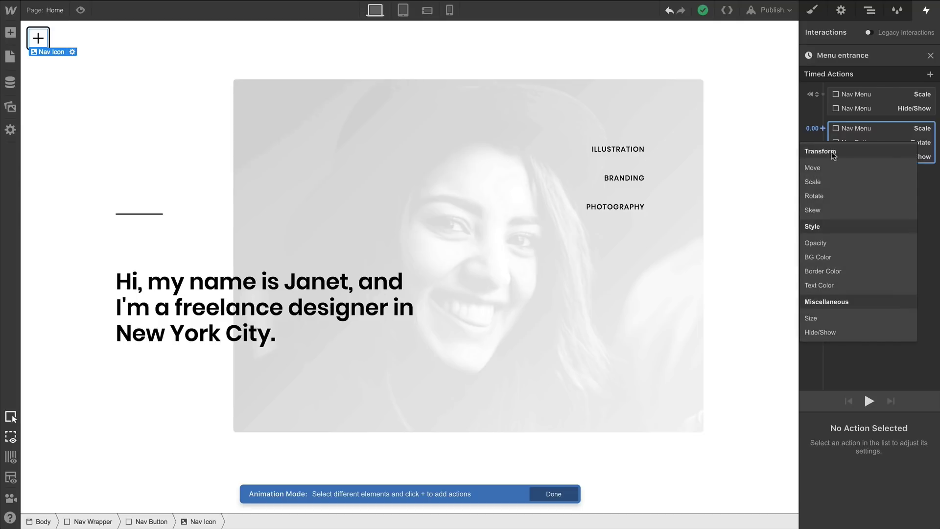
left_click(840, 196)
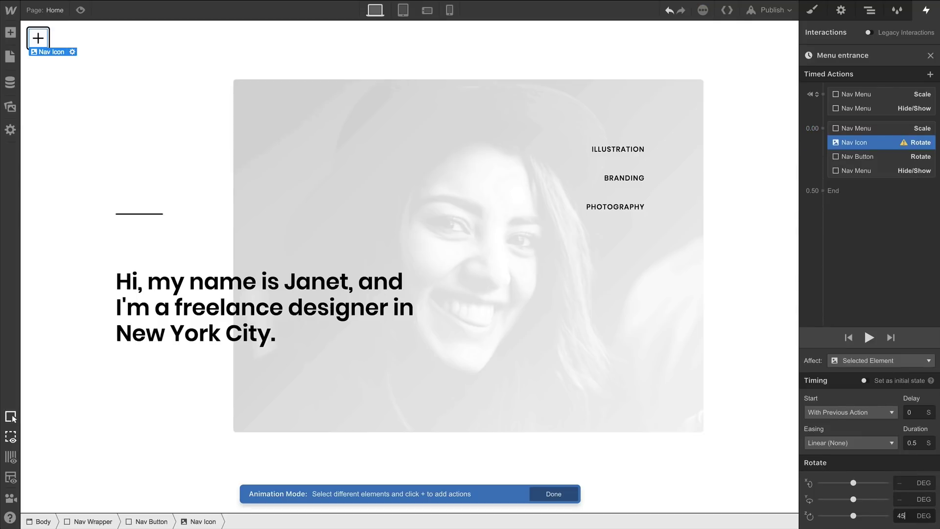
type("45")
key("Return")
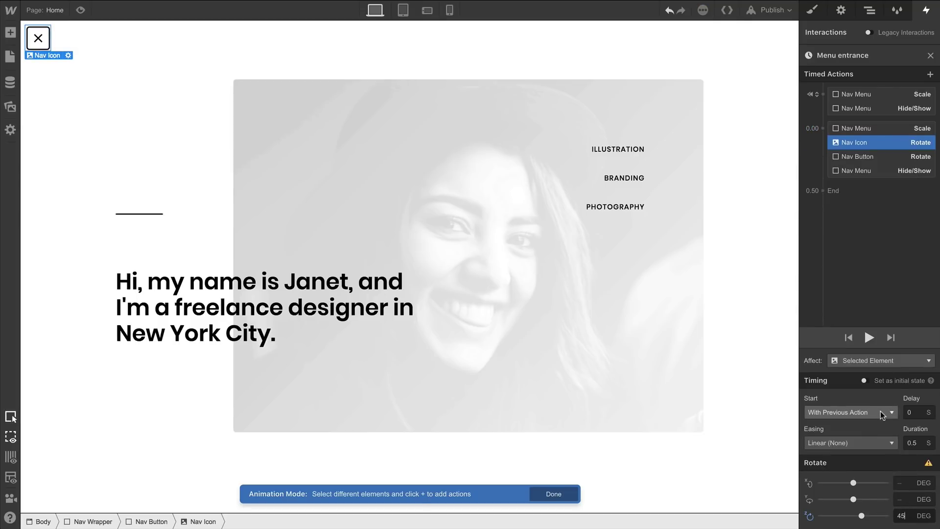
left_click(873, 444)
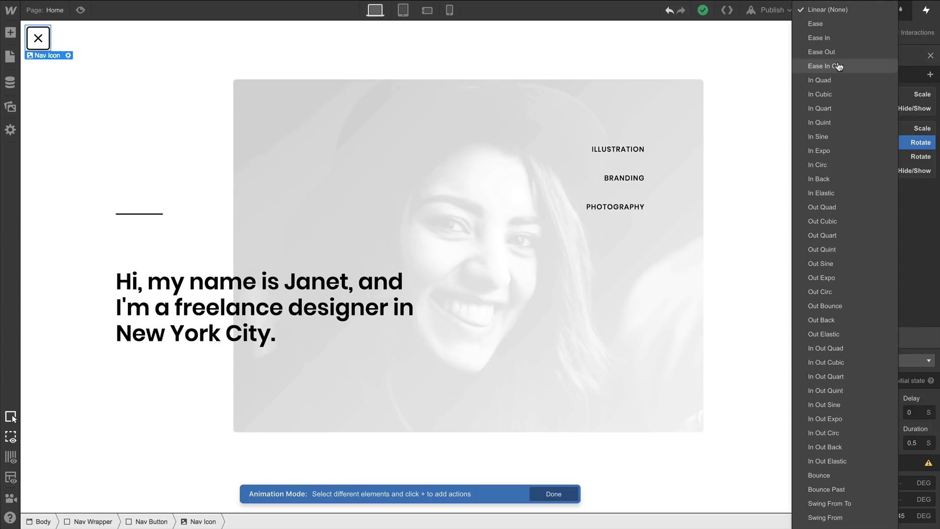
left_click(839, 24)
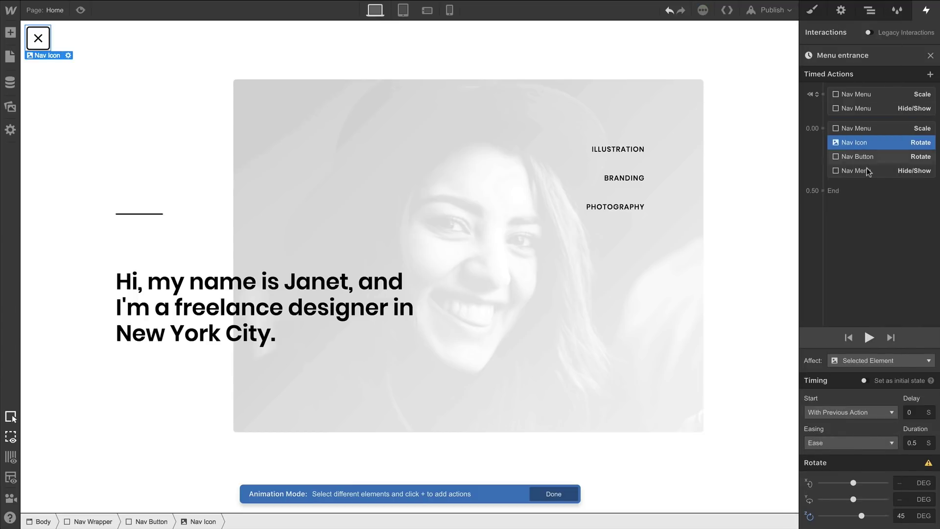
left_click(869, 336)
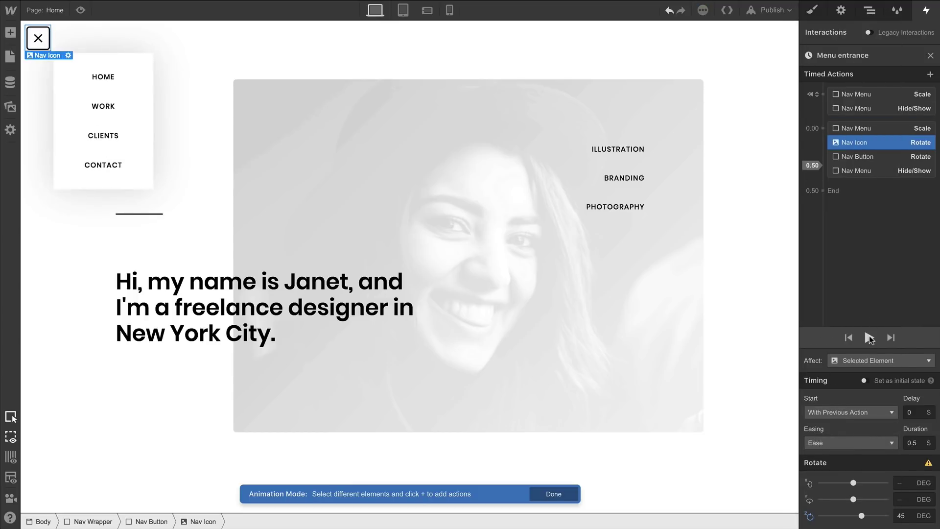
left_click(869, 336)
Set the second click to start an animation, duplicating Menu entrance as 'Menu entrance 2'
left_click(929, 56)
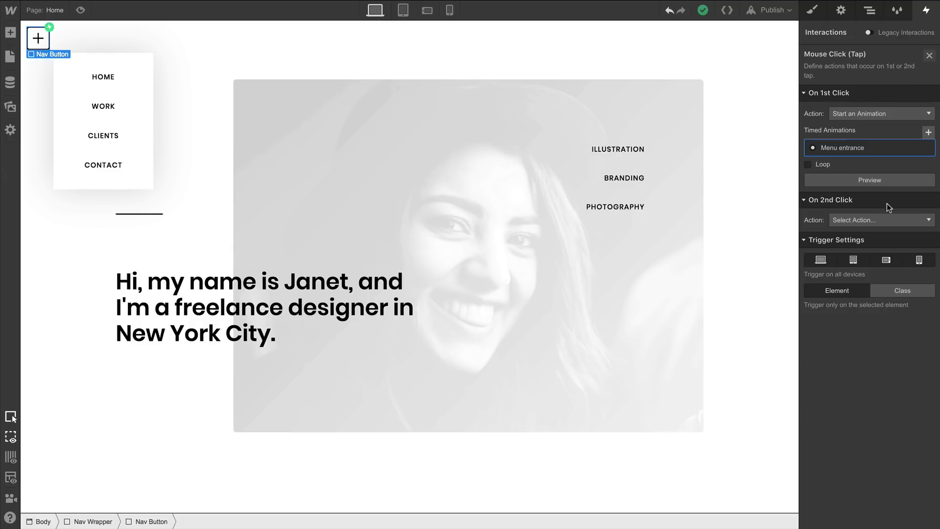
left_click(886, 219)
left_click(886, 221)
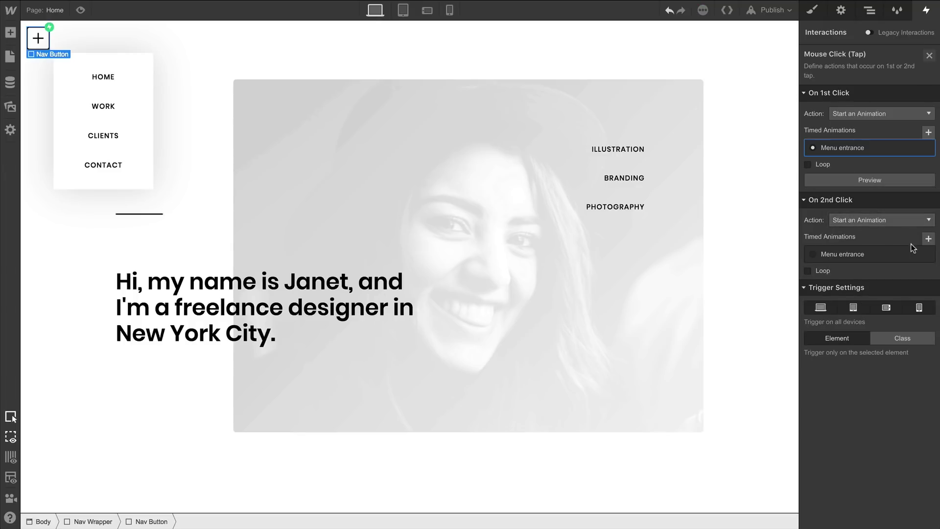
left_click(924, 255)
left_click(912, 300)
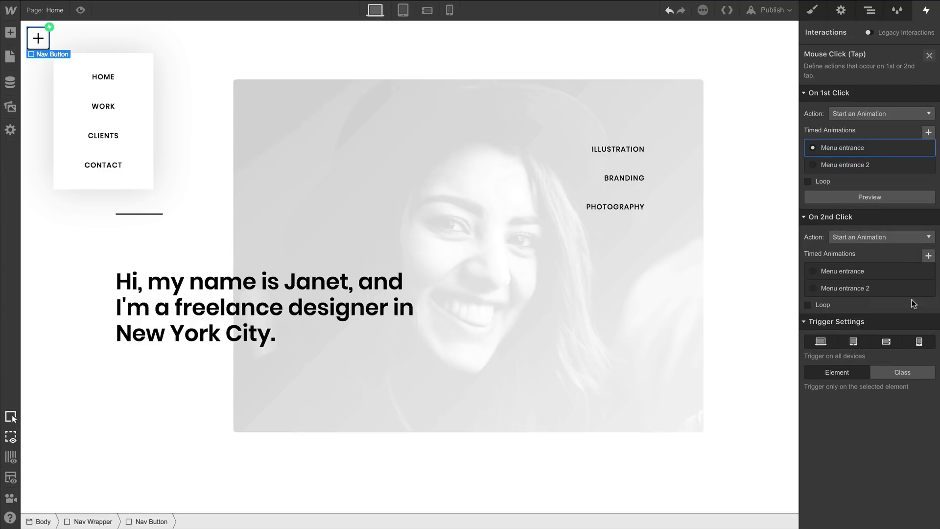
left_click(859, 285)
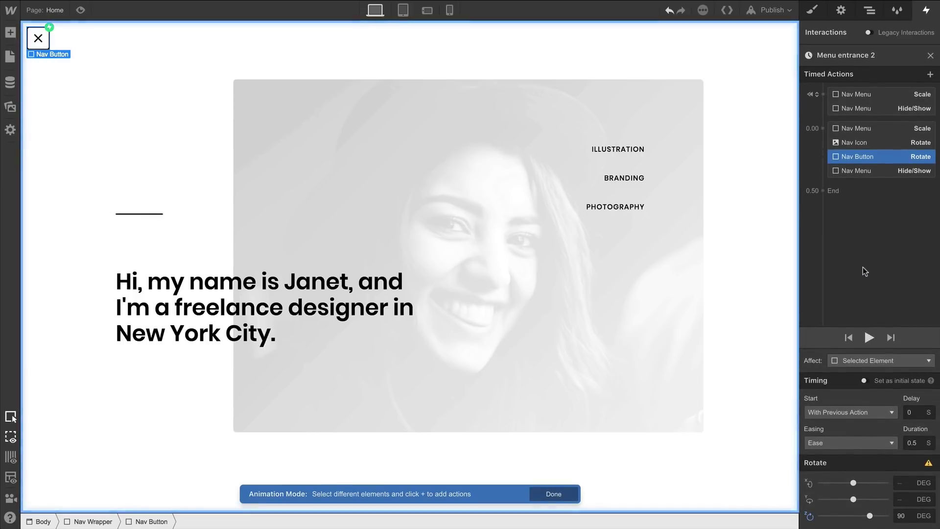
Rename the copy to 'Menu exit', delete its initial states, and set Nav Menu Scale to 0.01
left_click(862, 56)
double_click(850, 56)
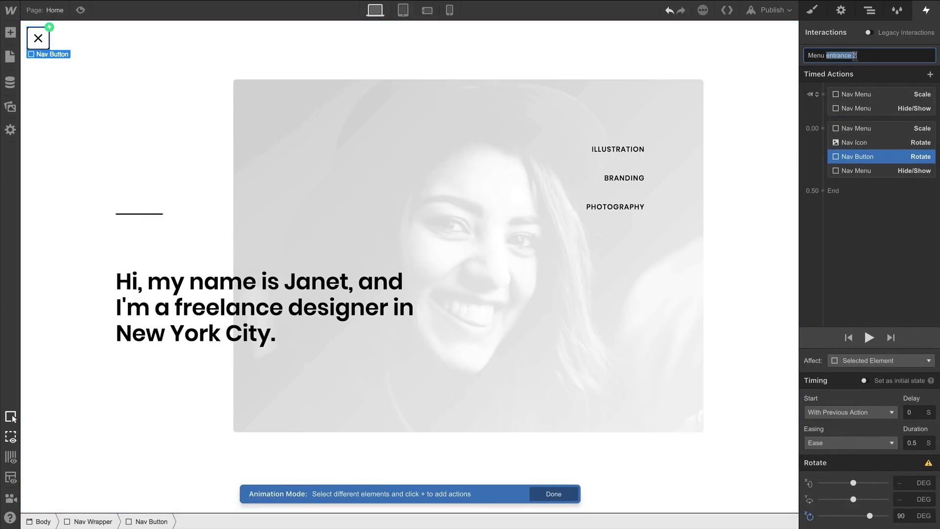
type("exit")
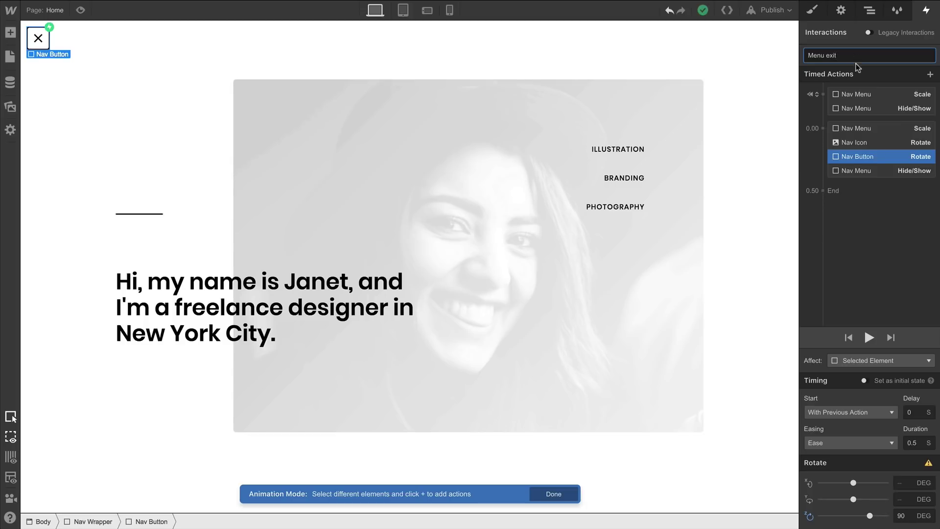
left_click(860, 94)
key("Delete")
key("Delete")
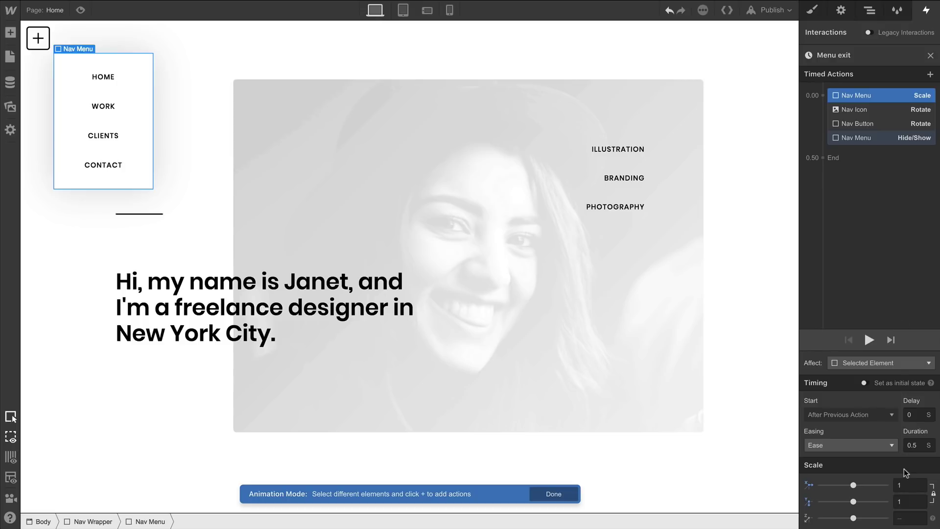
left_click(900, 485)
key("Return")
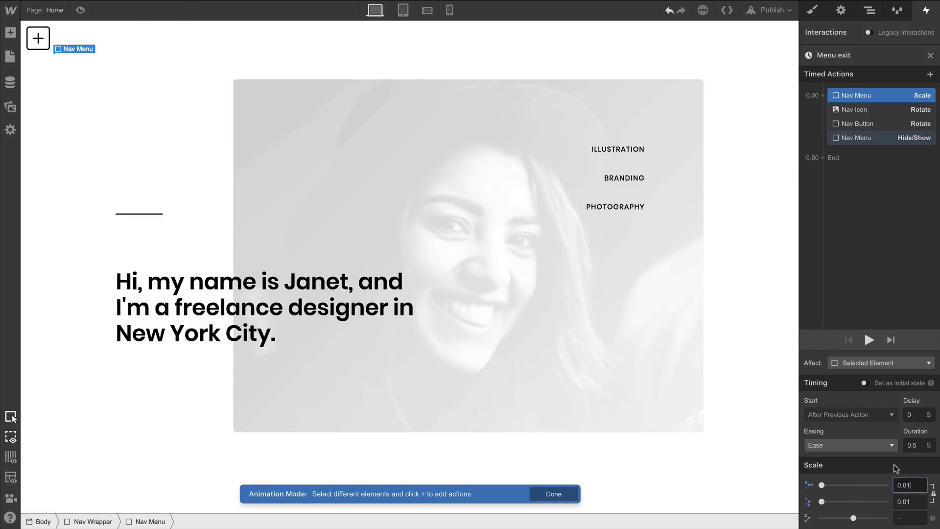
Set both the Nav Icon and Nav Button rotations back to 0°
left_click(886, 109)
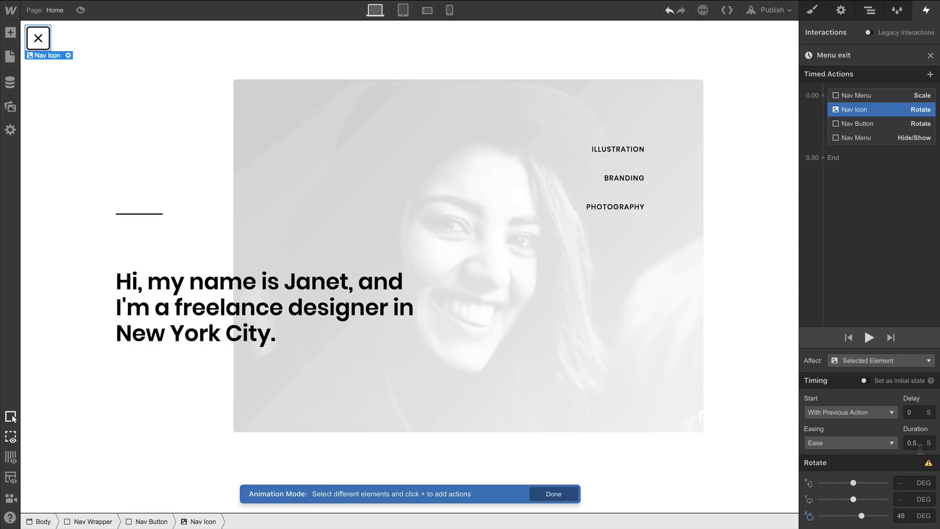
double_click(903, 513)
type("0")
key("Return")
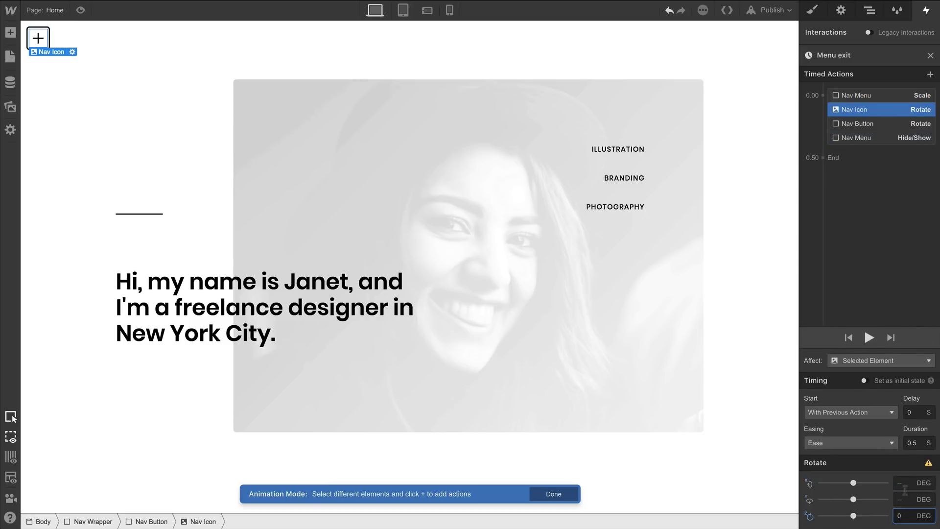
left_click(892, 119)
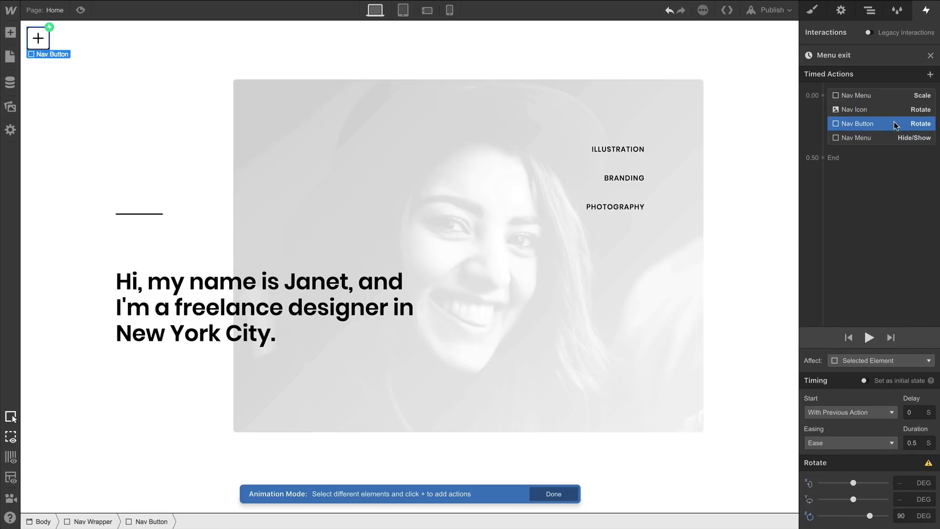
double_click(906, 515)
type("0")
key("Return")
Set the Nav Menu Hide/Show to none and move it after the shrink finishes
left_click_drag(899, 163, 898, 137)
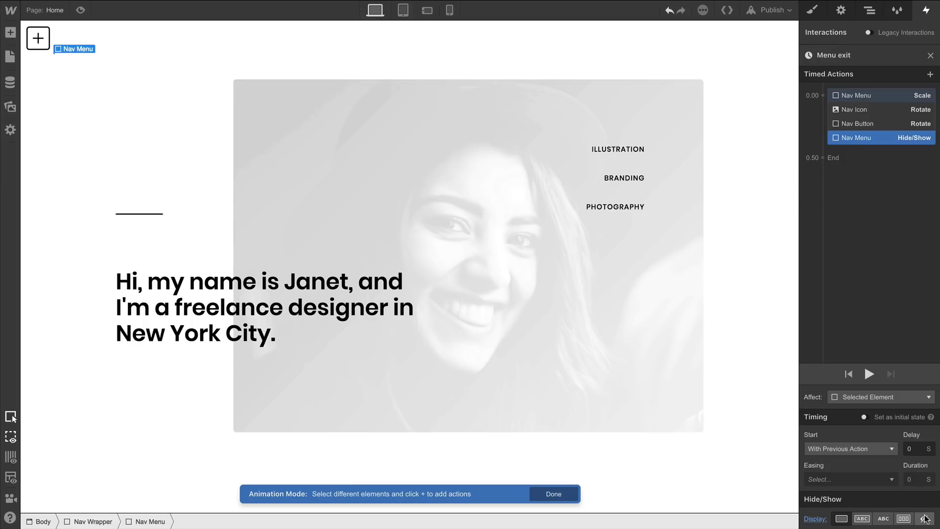
left_click(924, 519)
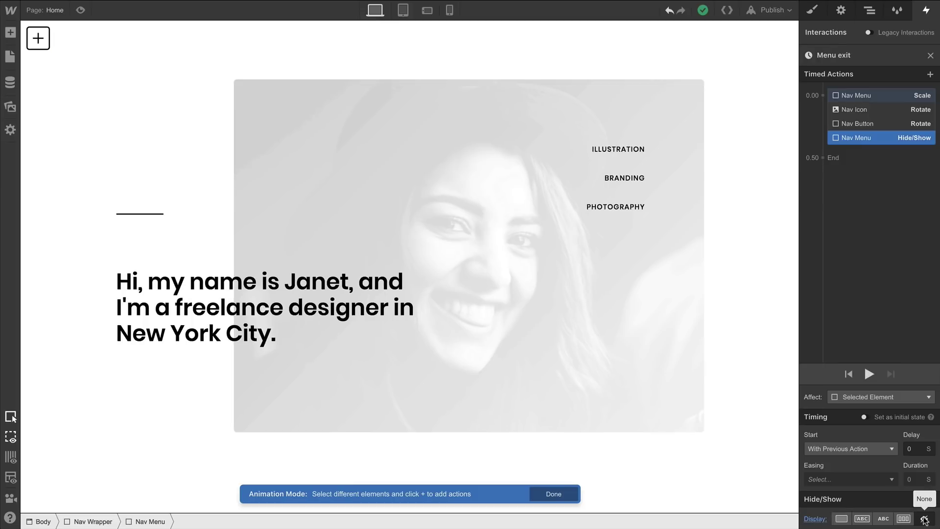
left_click(868, 374)
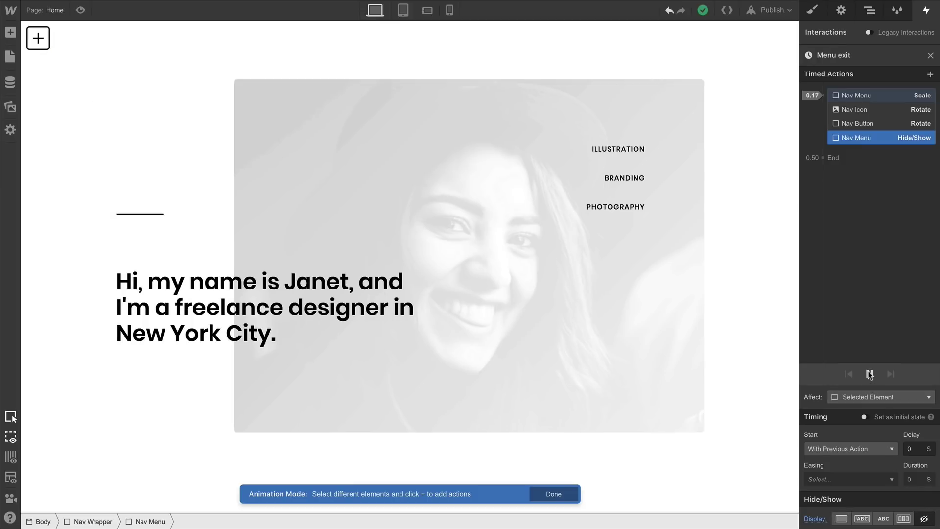
left_click(869, 374)
left_click_drag(877, 139, 874, 148)
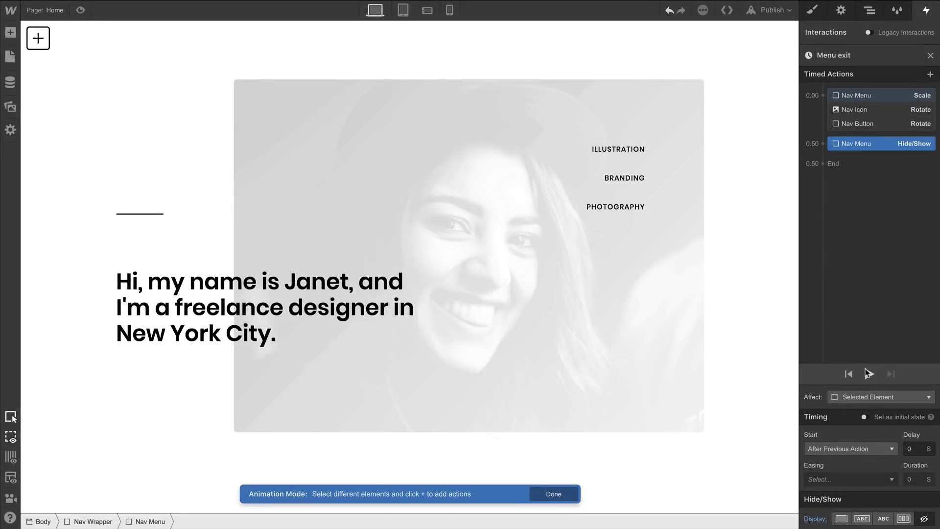
left_click(866, 370)
Preview the home page and toggle the plus nav menu open and closed, including further down
left_click(81, 10)
left_click(17, 39)
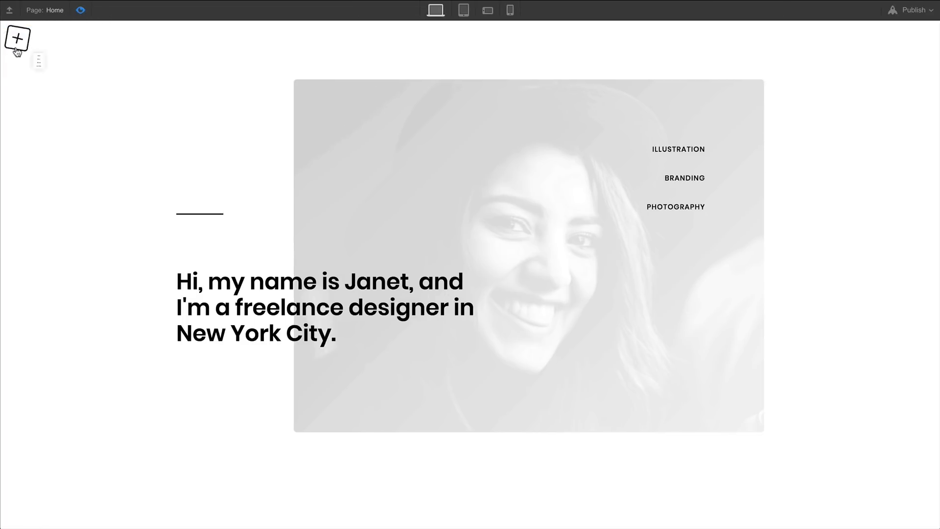
left_click(17, 40)
left_click(17, 39)
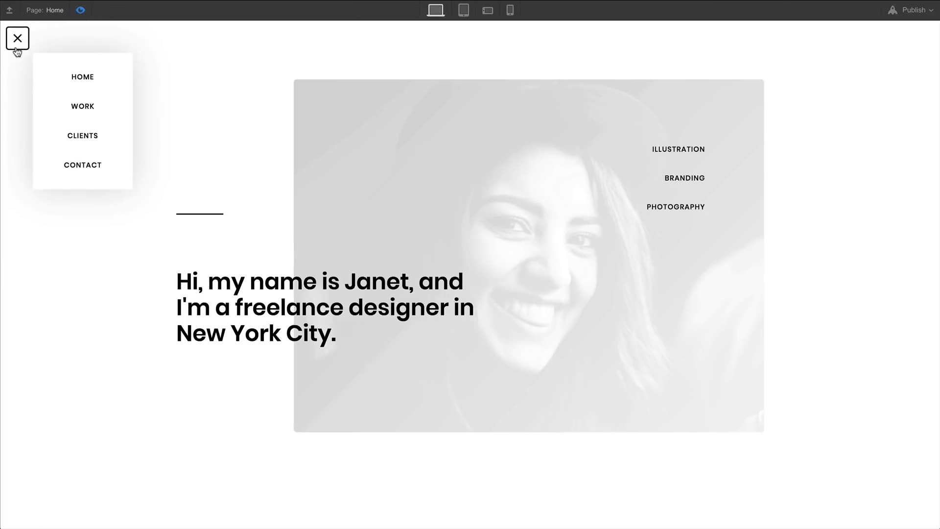
left_click(17, 50)
left_click(17, 50)
left_click(16, 49)
scroll(17, 49, "down", 8)
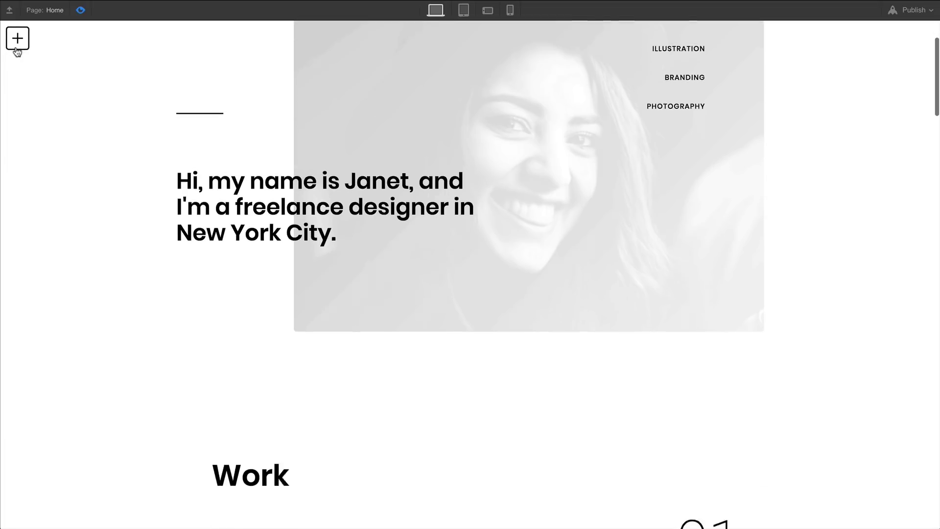
left_click(16, 49)
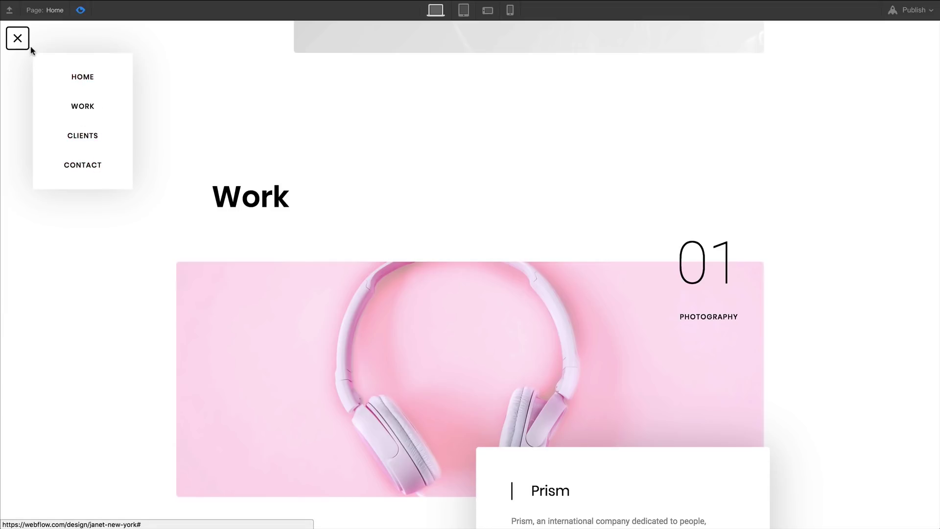
left_click(31, 46)
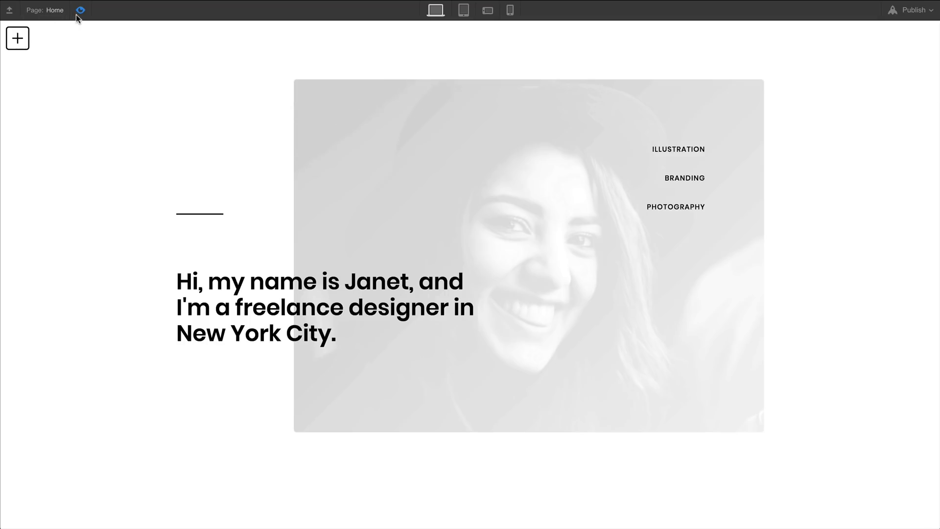
Give the Nav Button an 8 px corner radius on Hover and 15 px when Pressed
left_click(78, 13)
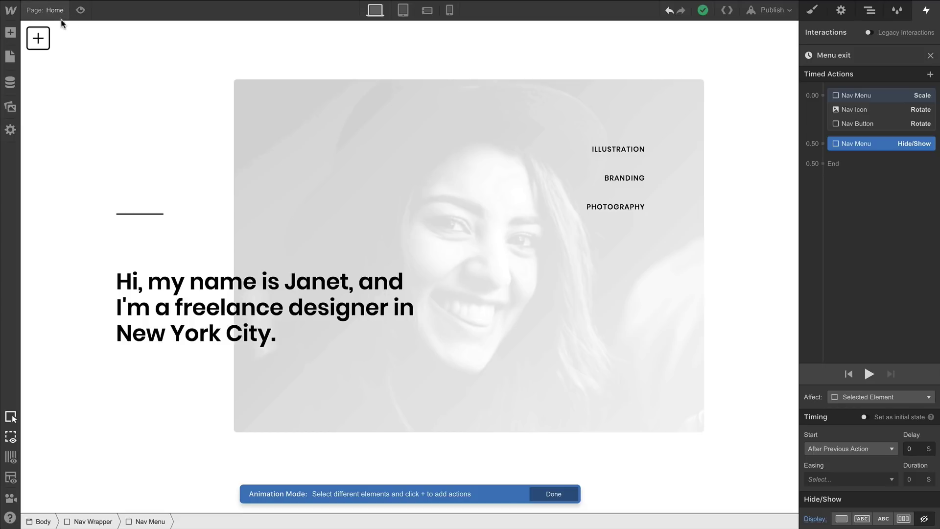
left_click(39, 38)
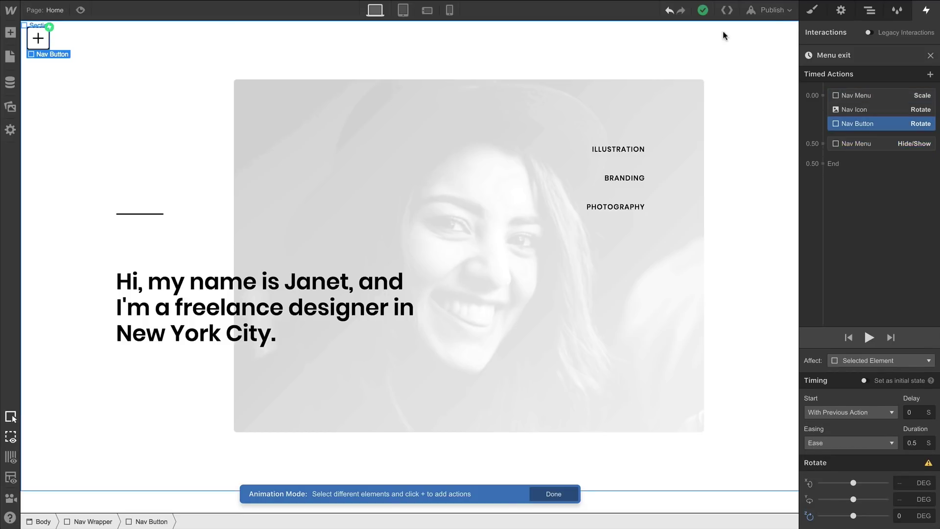
left_click(812, 10)
scroll(896, 216, "down", 10)
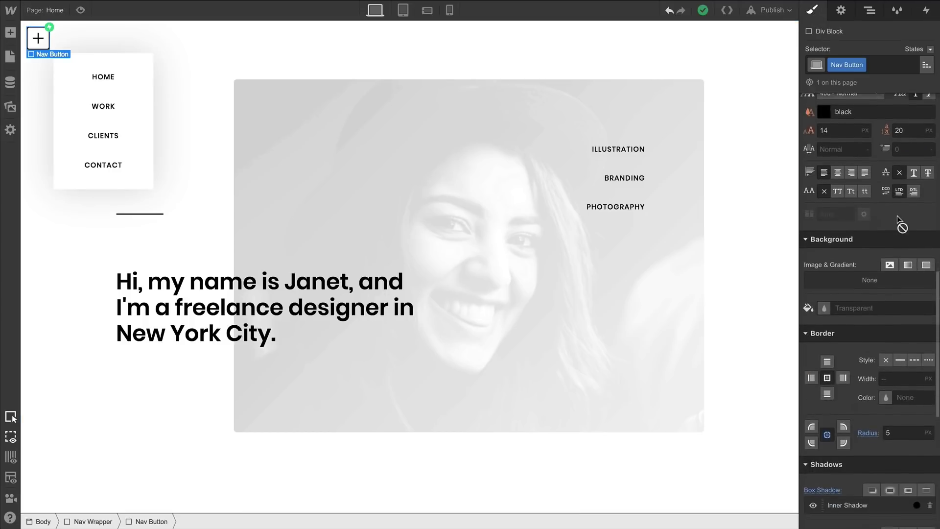
scroll(897, 215, "down", 6)
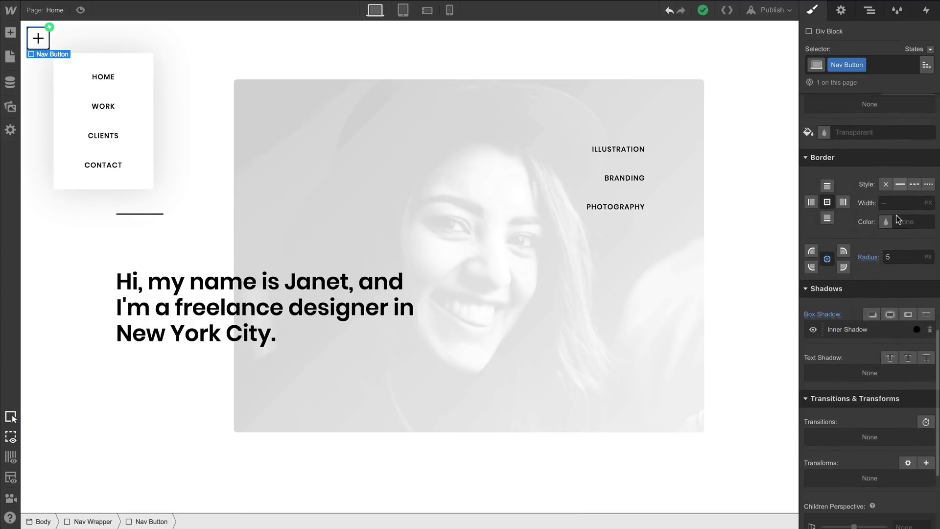
left_click(928, 49)
left_click(913, 74)
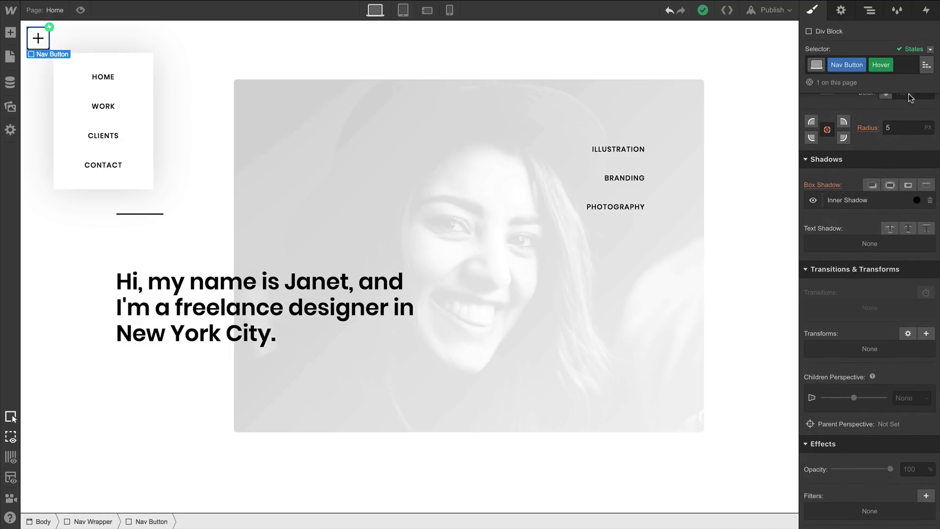
left_click(890, 128)
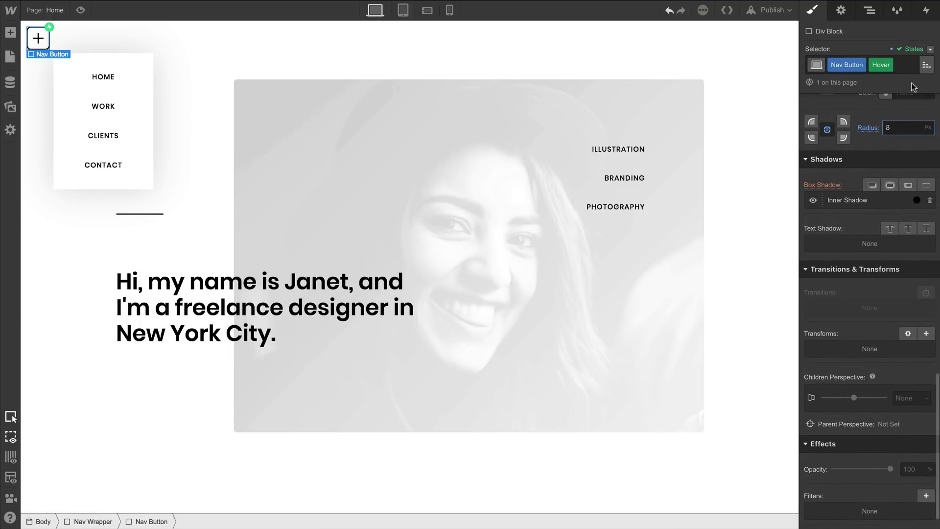
left_click(929, 49)
left_click(911, 86)
left_click(903, 128)
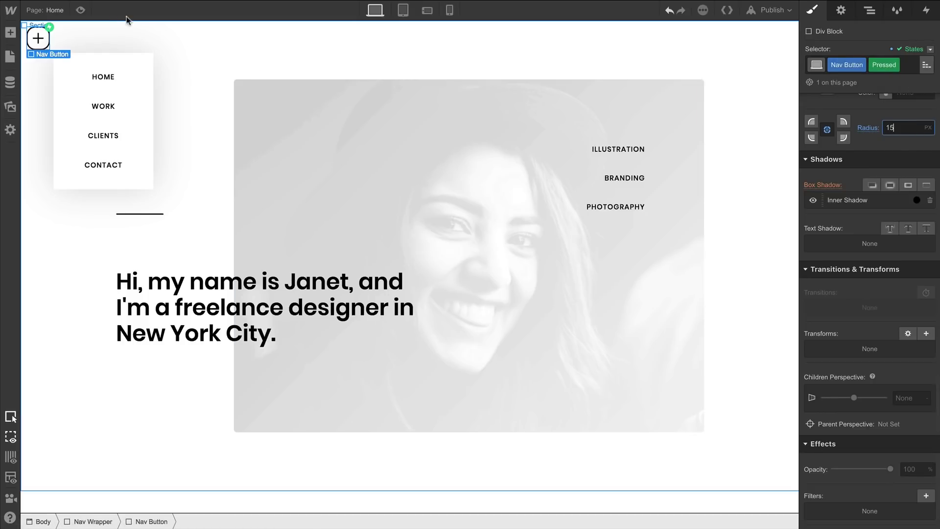
Preview the page and toggle the nav menu with the plus button
left_click(81, 10)
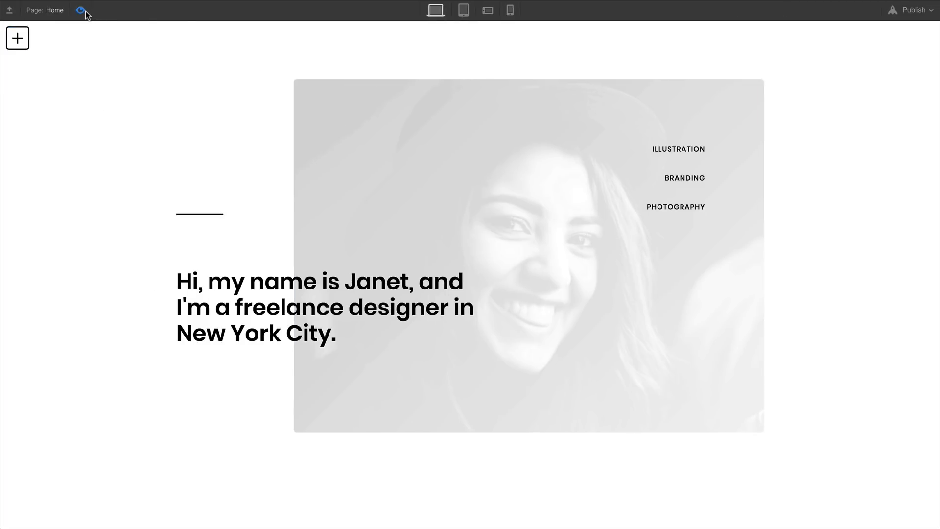
left_click(23, 42)
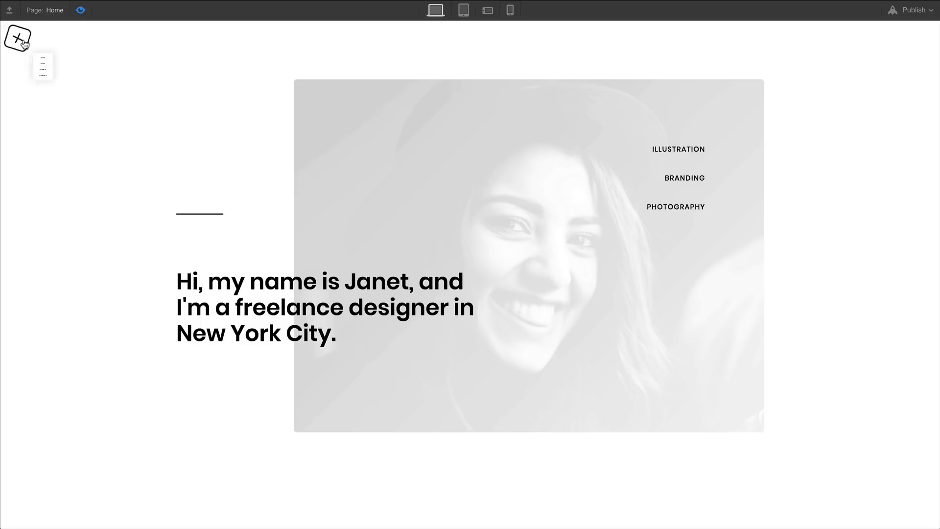
left_click(23, 42)
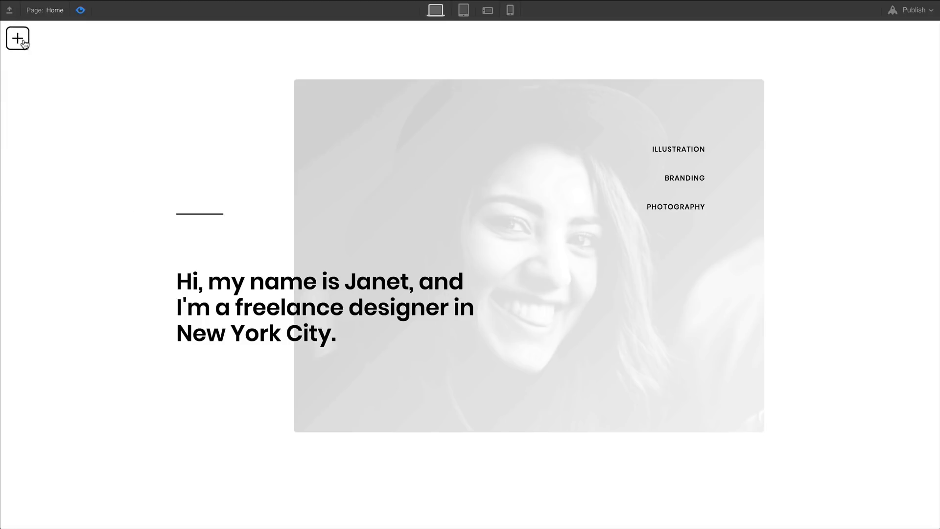
left_click(23, 42)
left_click(23, 42)
Add a 200 ms Border Radius transition to the Nav Button
left_click(81, 14)
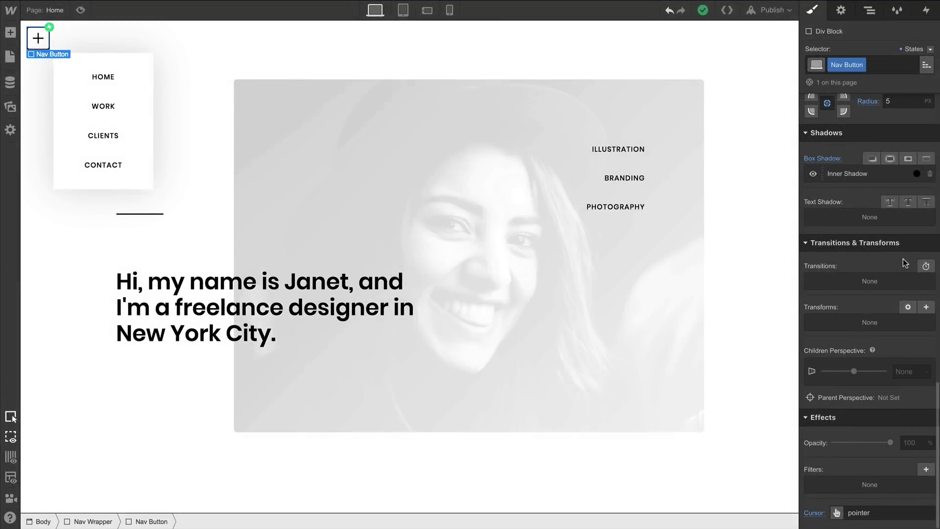
left_click(924, 266)
left_click(881, 212)
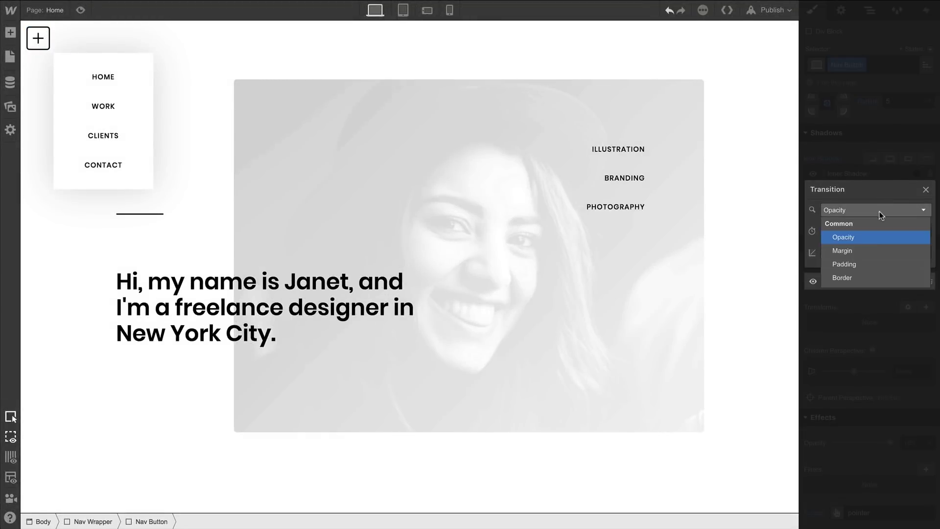
scroll(877, 245, "down", 6)
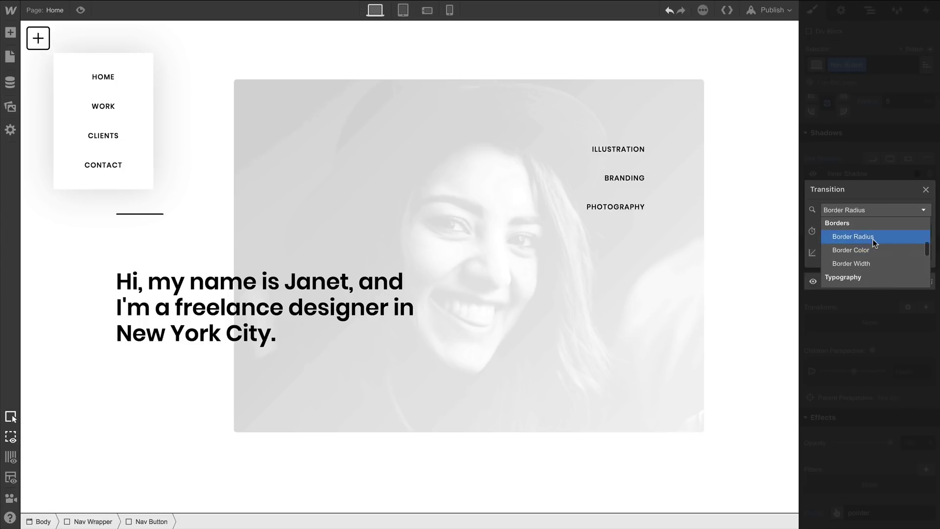
left_click(872, 237)
left_click(925, 189)
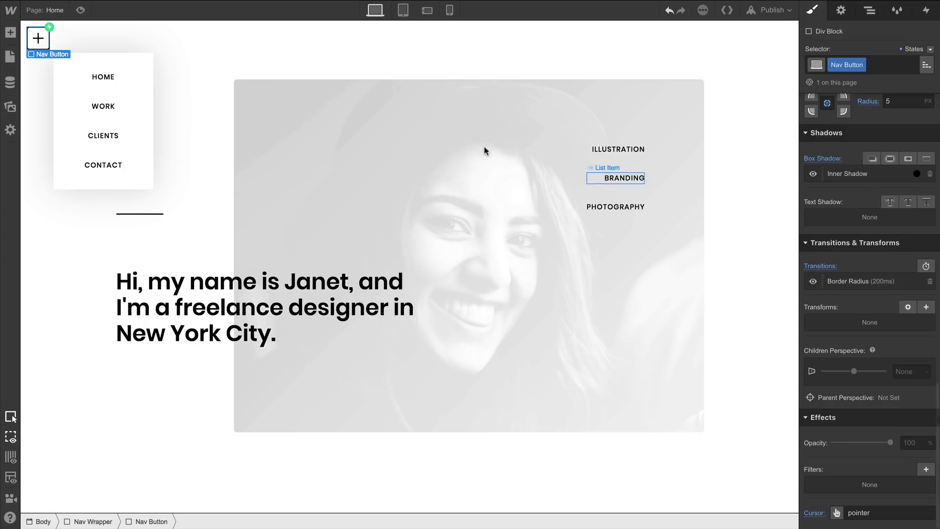
Preview the page and repeatedly toggle the nav menu to test the rounding transition
left_click(77, 14)
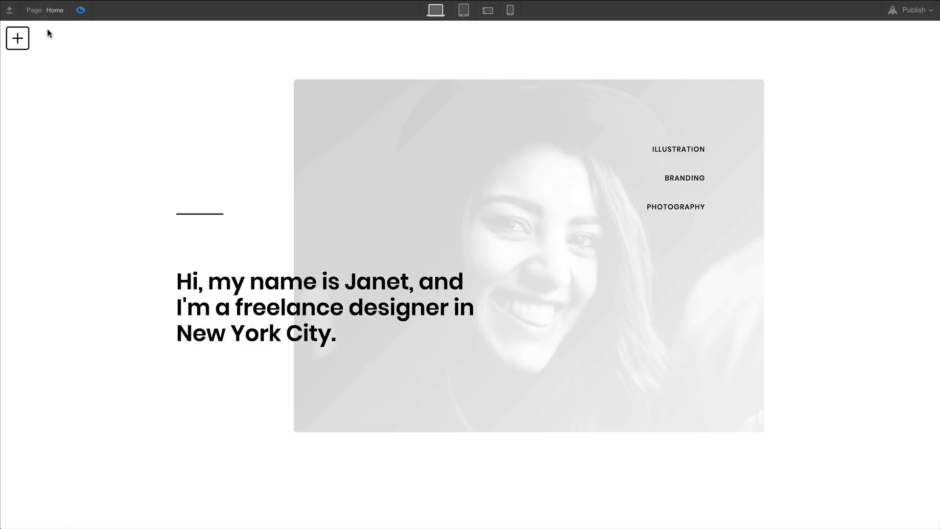
left_click(24, 47)
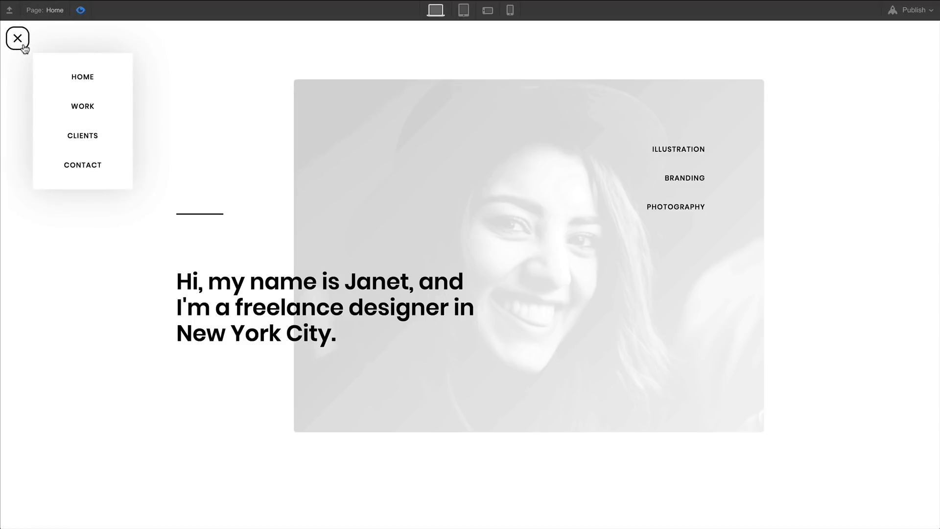
left_click(23, 47)
left_click(24, 47)
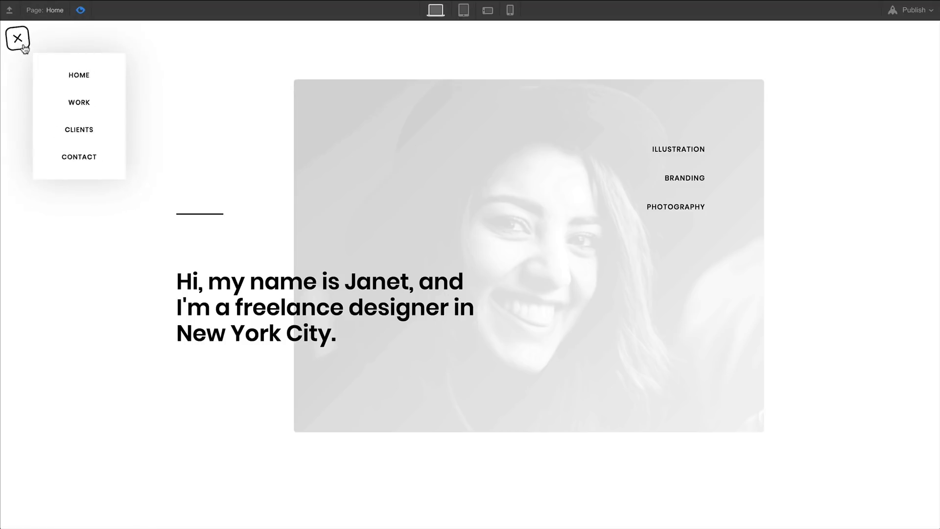
left_click(23, 47)
left_click(23, 47)
left_click(23, 47)
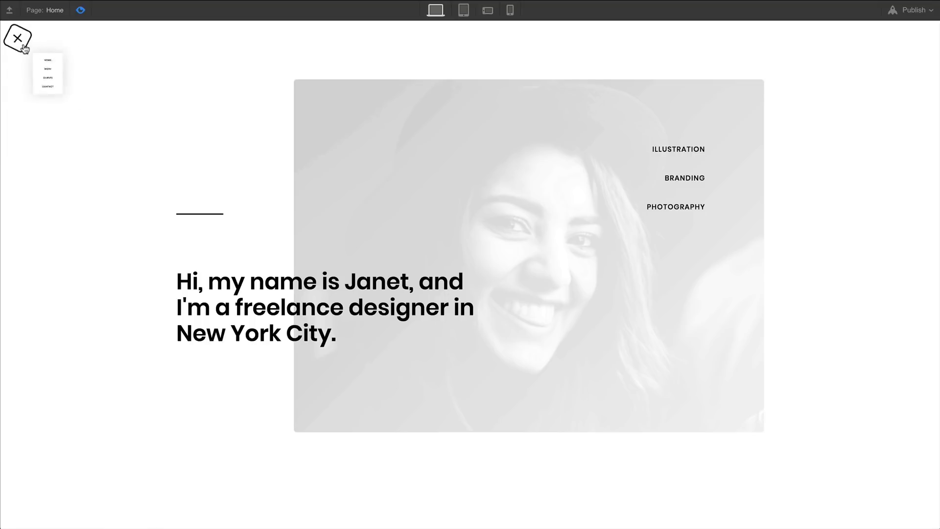
left_click(24, 47)
Set the Nav Wrapper's z-index to 9999
left_click(24, 47)
key("ctrl+shift+p")
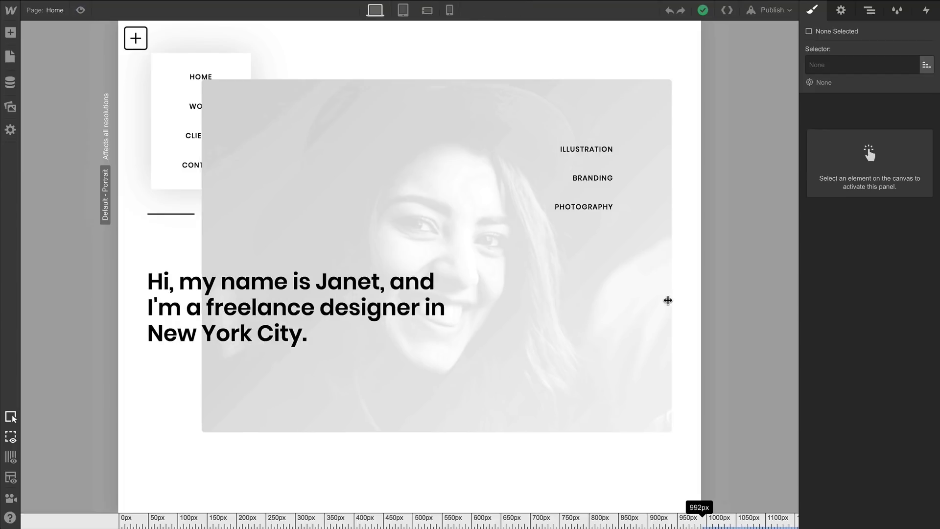
left_click_drag(667, 300, 699, 303)
left_click(149, 46)
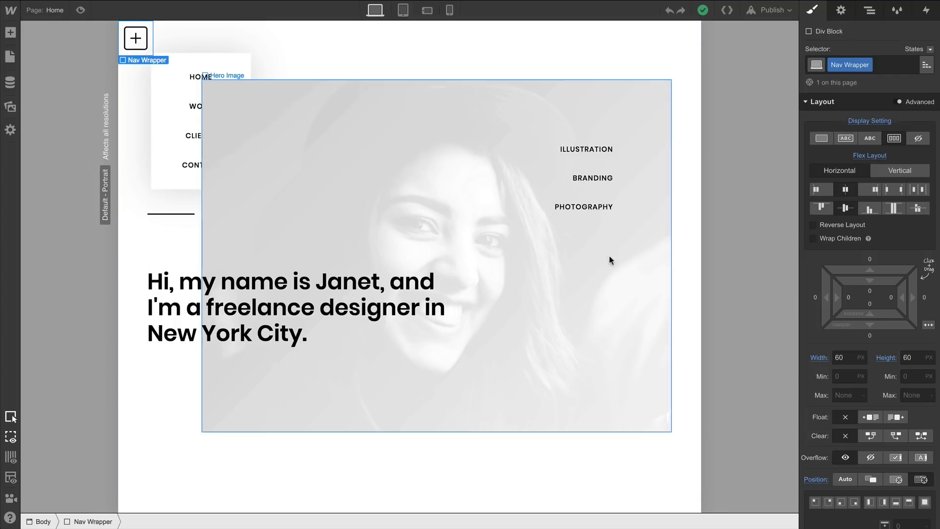
scroll(865, 398, "down", 5)
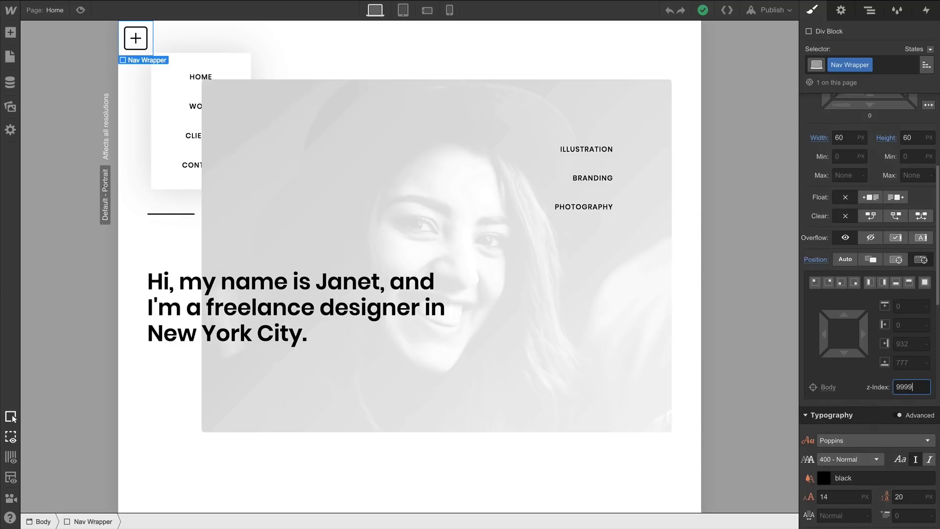
type("9999")
key("Return")
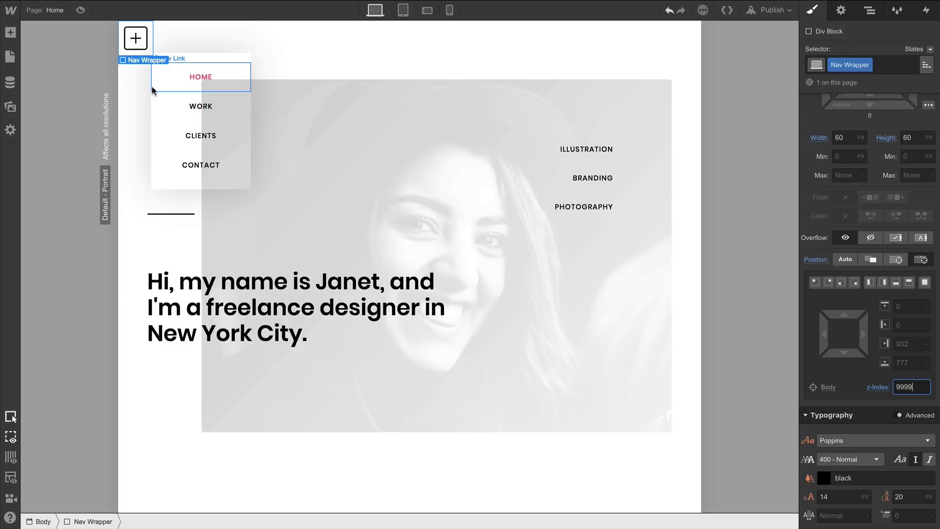
Give the Nav Menu a white background colour
left_click(163, 52)
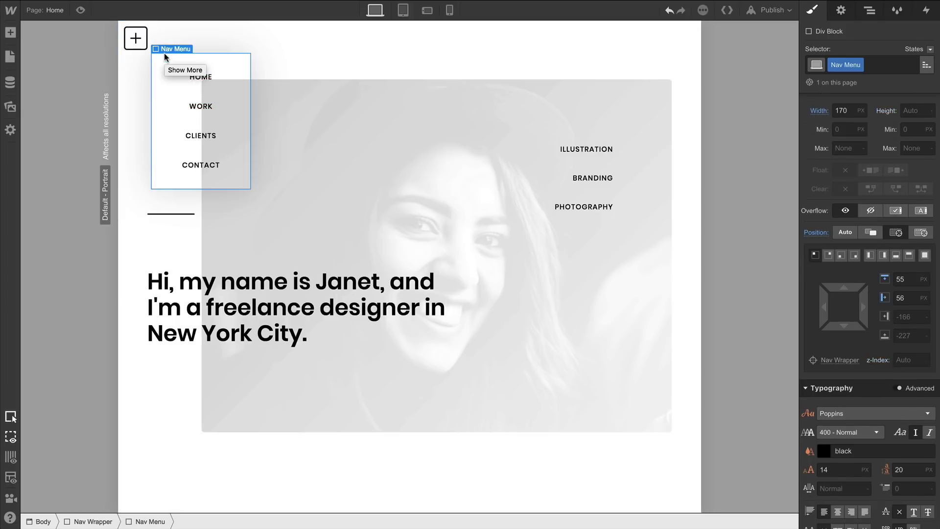
scroll(871, 343, "down", 7)
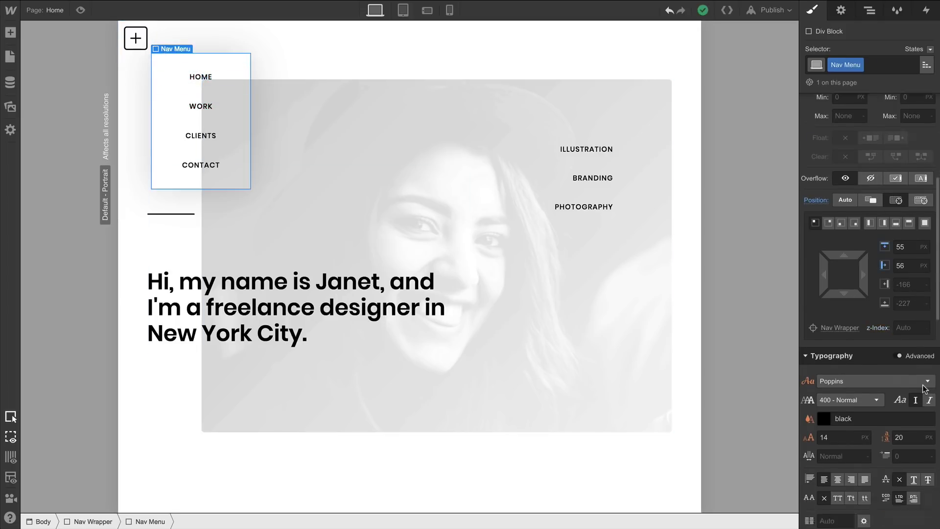
left_click(825, 316)
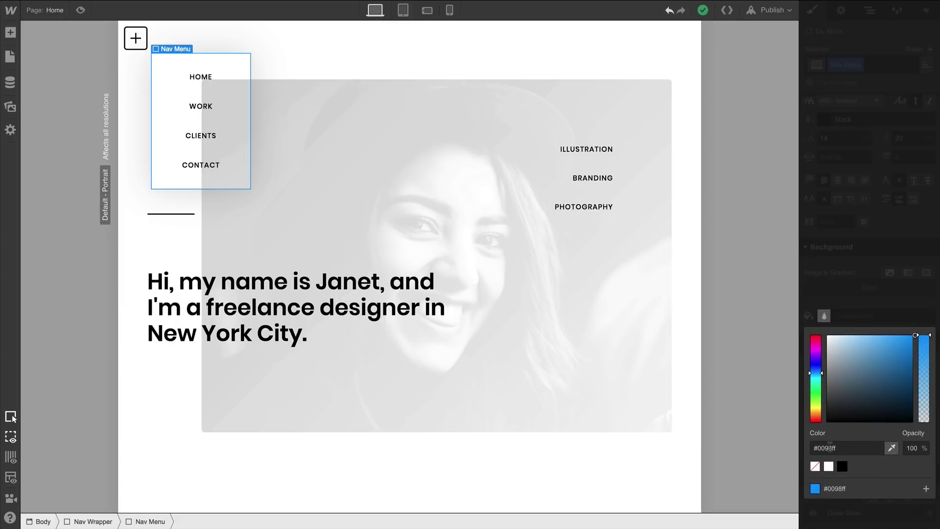
left_click(829, 466)
left_click(841, 310)
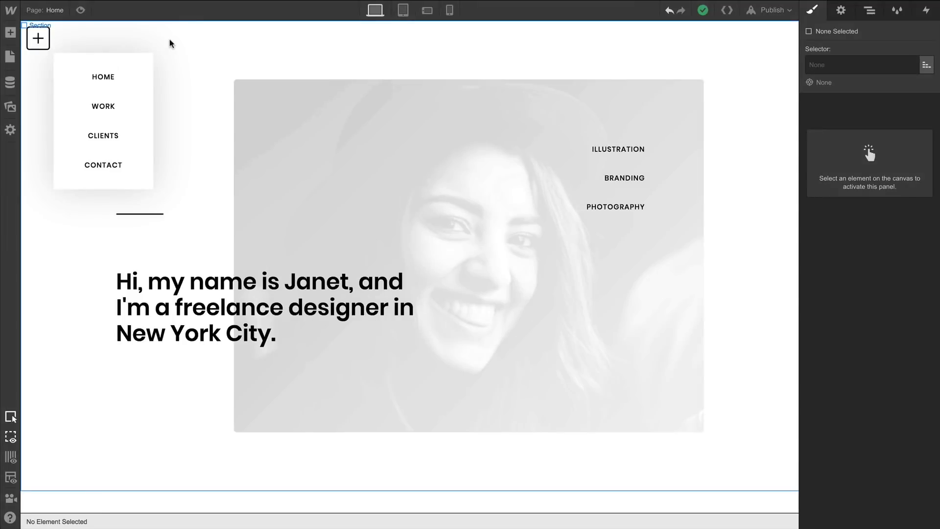
In Element Settings, give the Work section the ID 'work'
left_click(175, 42)
left_click(840, 10)
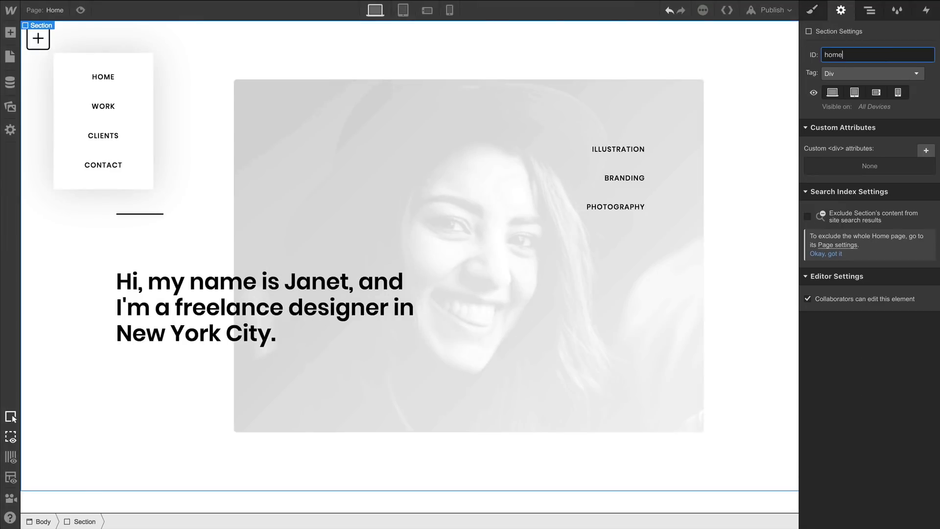
scroll(729, 177, "down", 5)
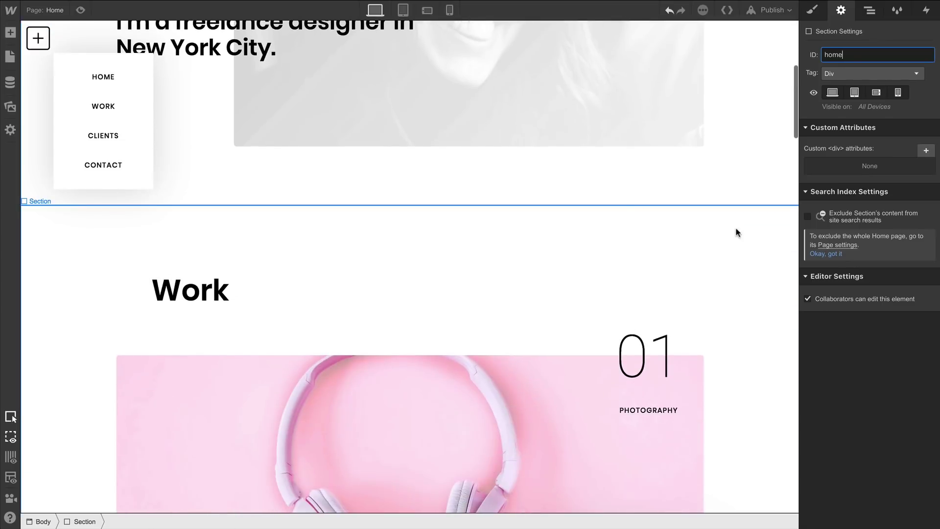
left_click(739, 228)
left_click(842, 55)
type("work")
Move on to the Clients and Contact sections to give them the IDs clients and contact
scroll(744, 205, "down", 9)
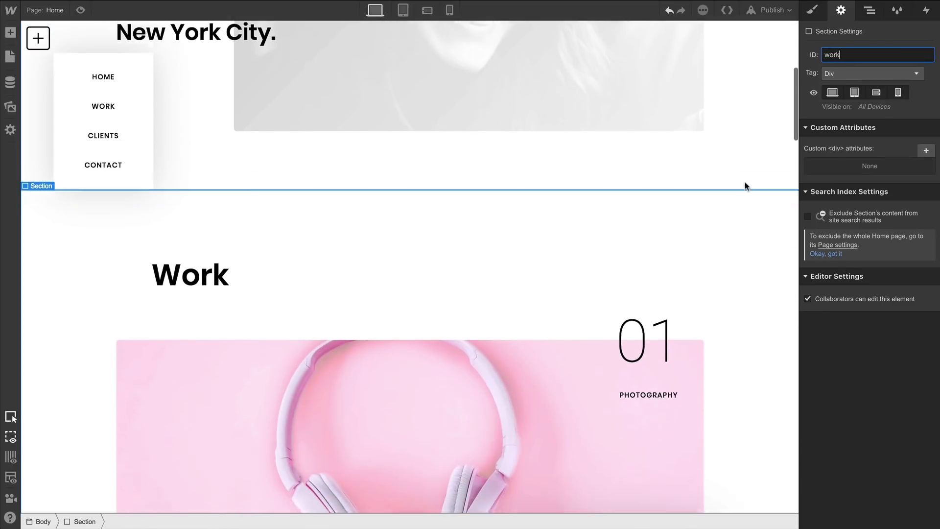
scroll(740, 284, "down", 20)
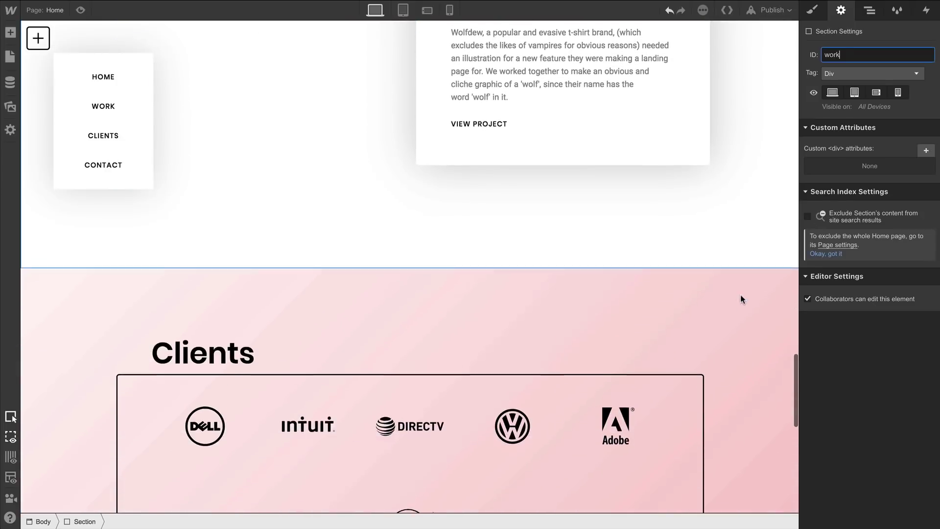
left_click(741, 300)
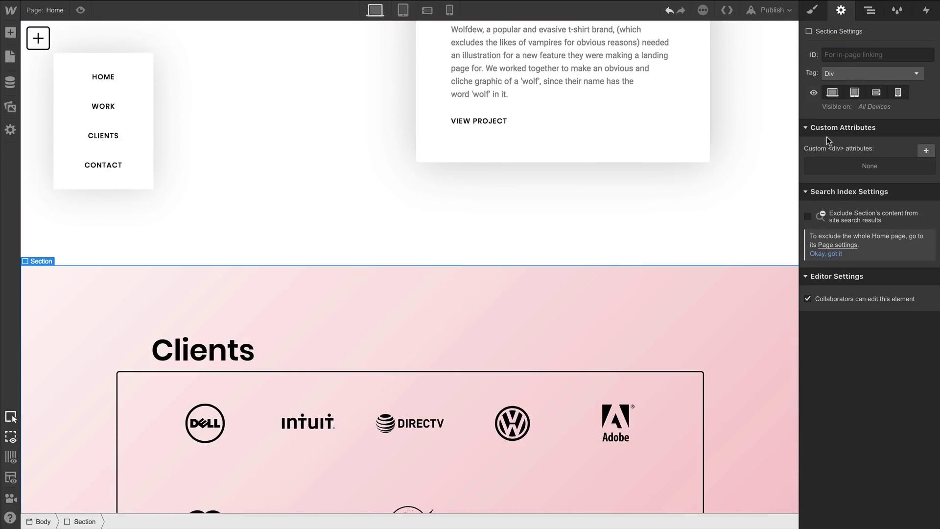
left_click(847, 55)
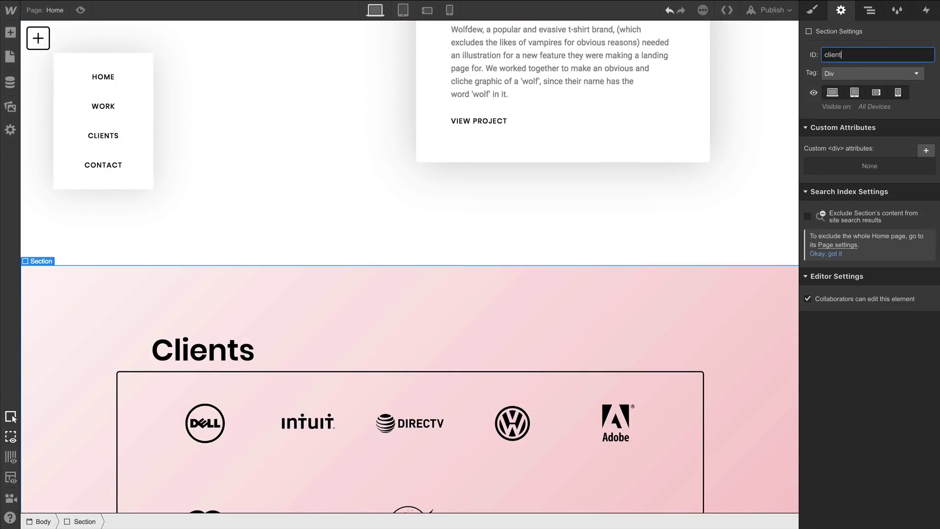
scroll(733, 274, "down", 10)
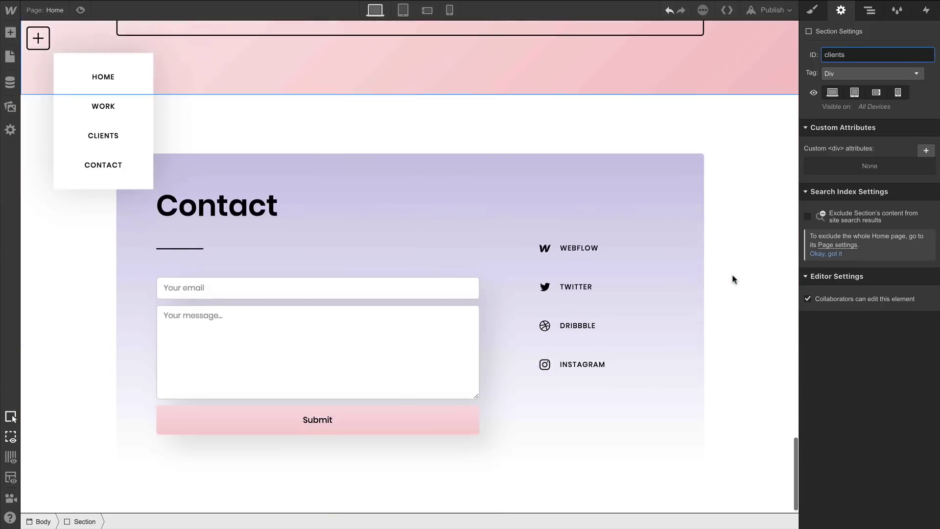
left_click(739, 267)
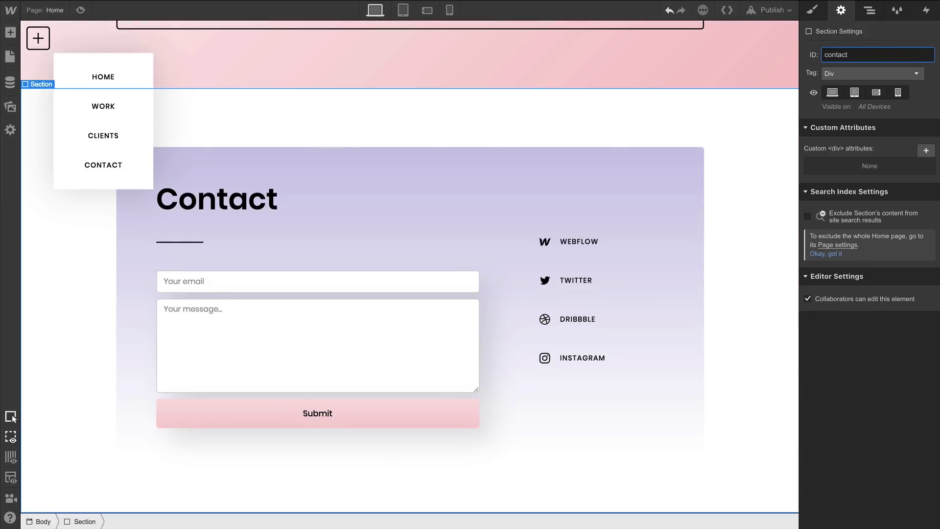
Link the HOME and WORK nav links to the home and work page sections
left_click(150, 83)
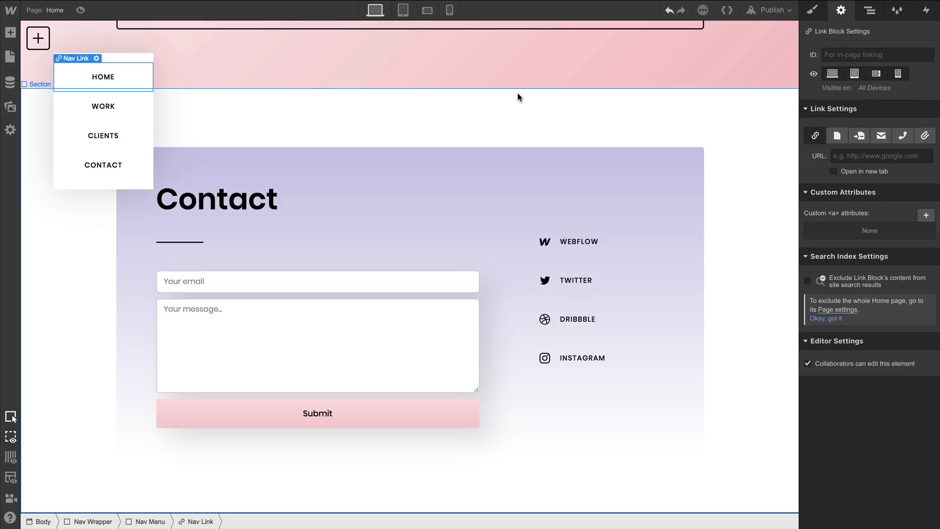
left_click(859, 135)
left_click(863, 154)
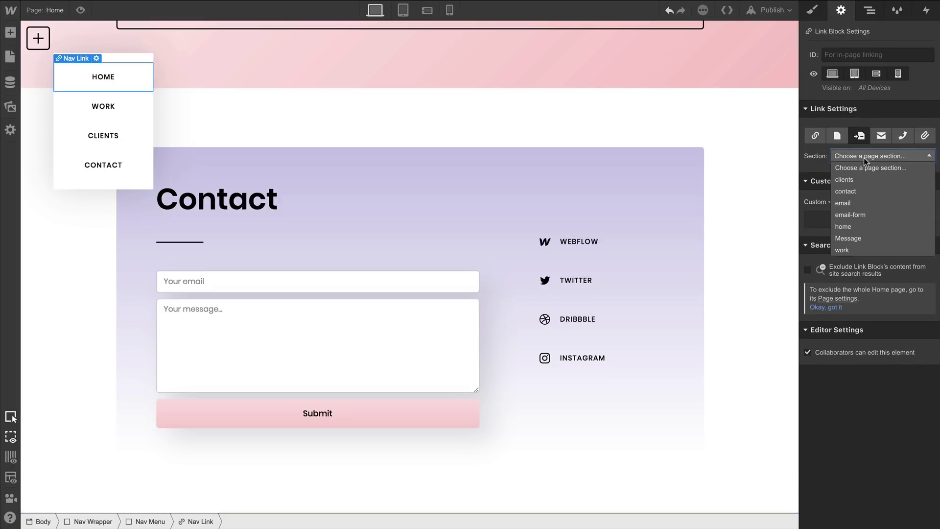
left_click(861, 226)
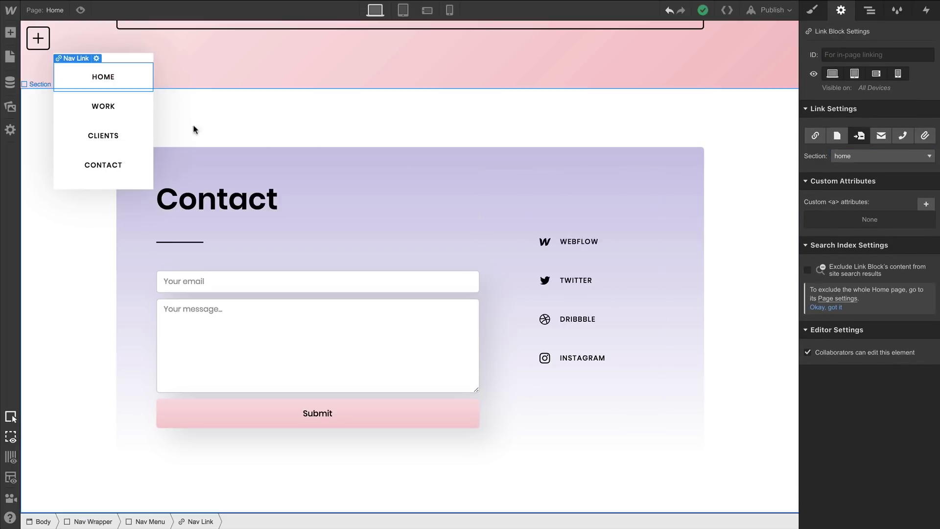
left_click(132, 114)
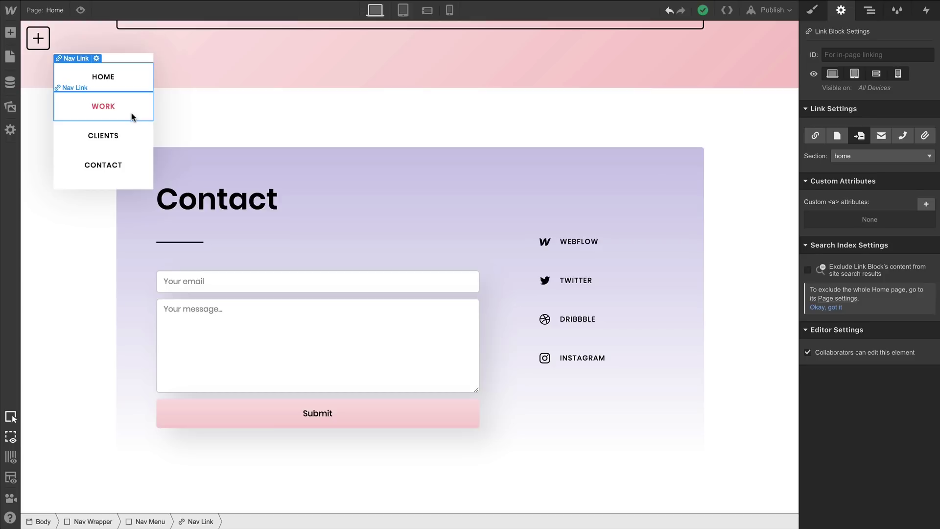
left_click(858, 136)
left_click(859, 156)
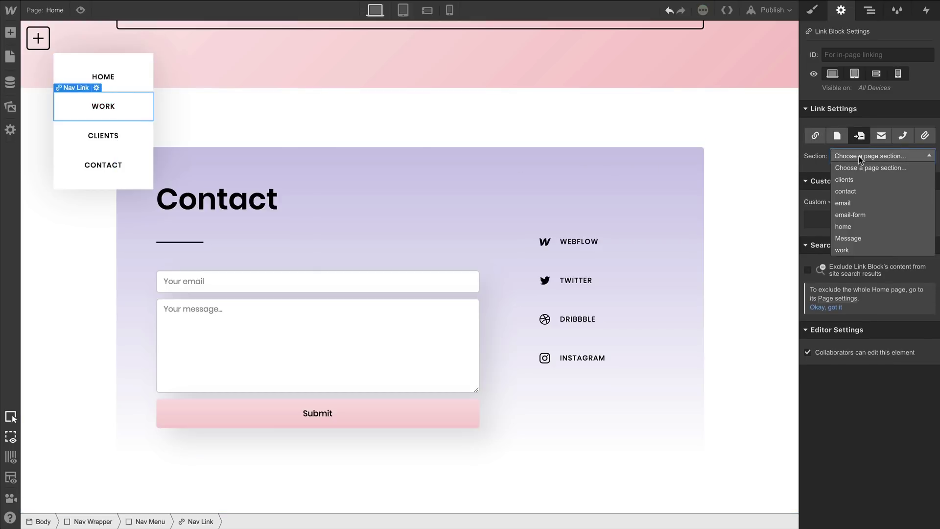
left_click(850, 249)
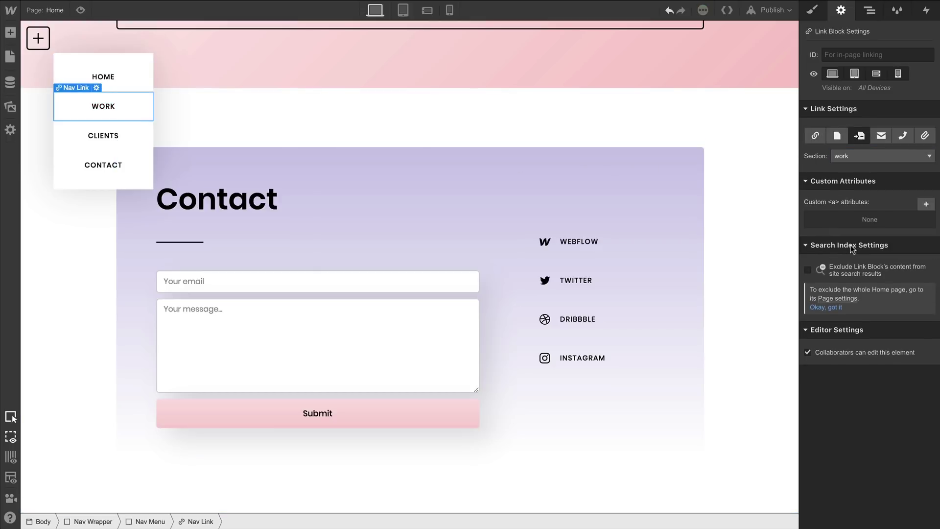
Link CLIENTS and CONTACT to the clients and contact sections, then preview the site
left_click(130, 134)
left_click(859, 136)
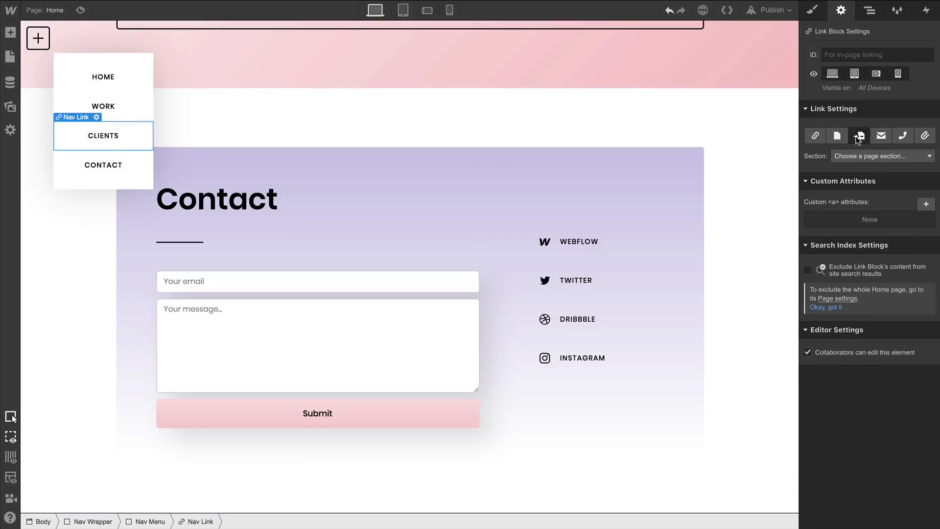
left_click(858, 156)
left_click(850, 182)
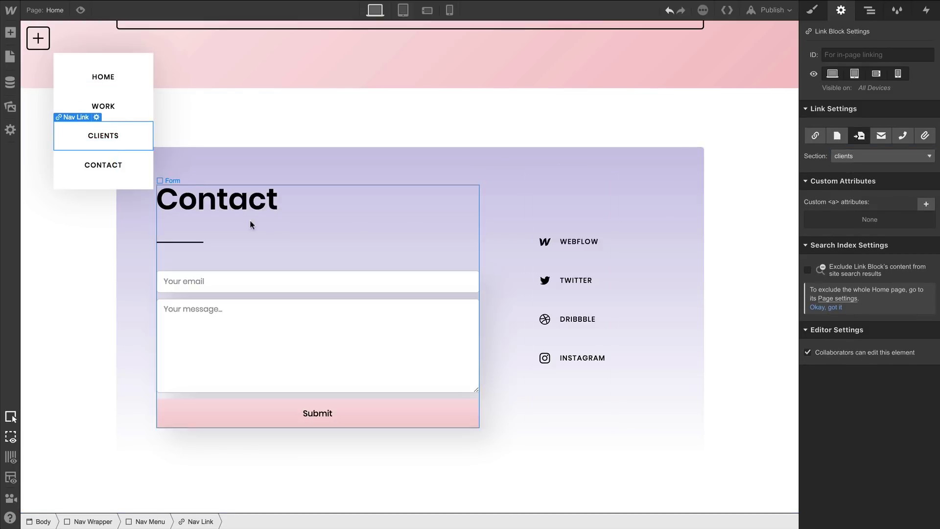
left_click(139, 177)
left_click(859, 135)
left_click(853, 155)
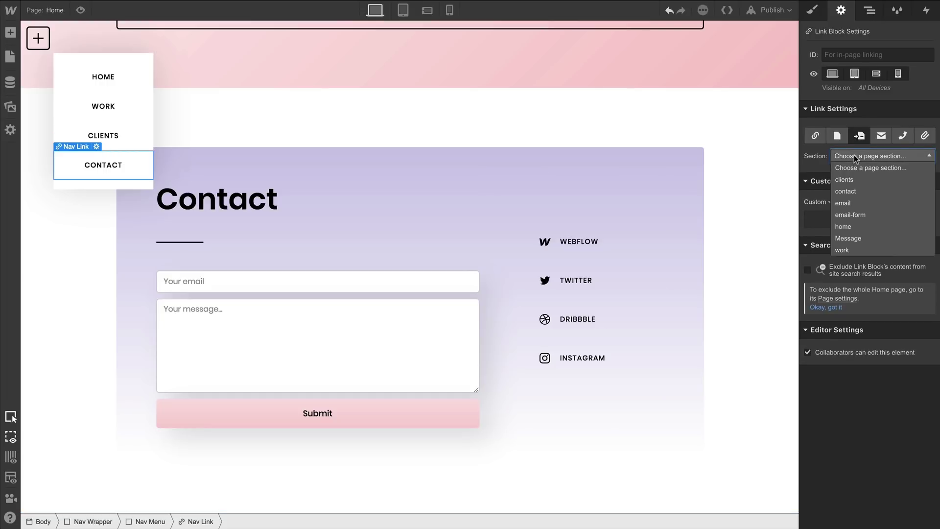
left_click(851, 187)
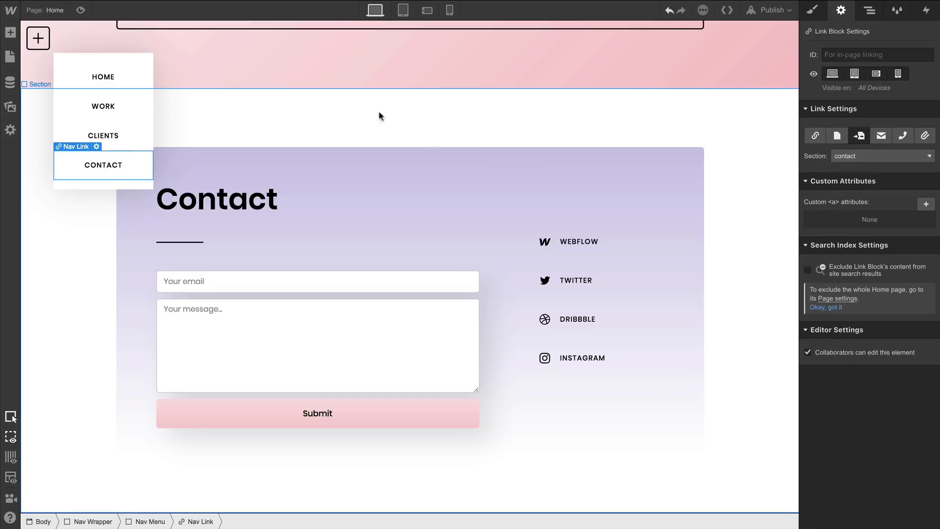
left_click(75, 13)
In preview, open the + menu and check that HOME, CLIENTS and WORK jump to their sections
left_click(18, 38)
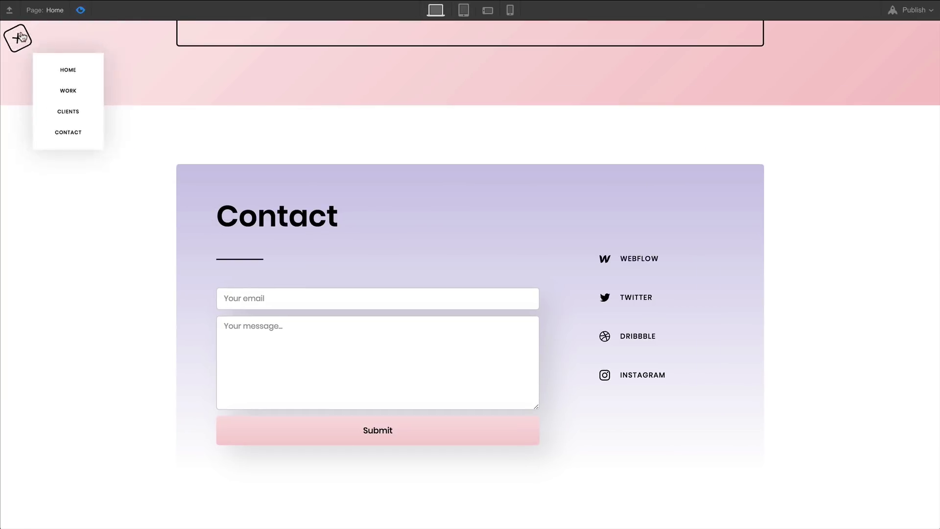
left_click(76, 73)
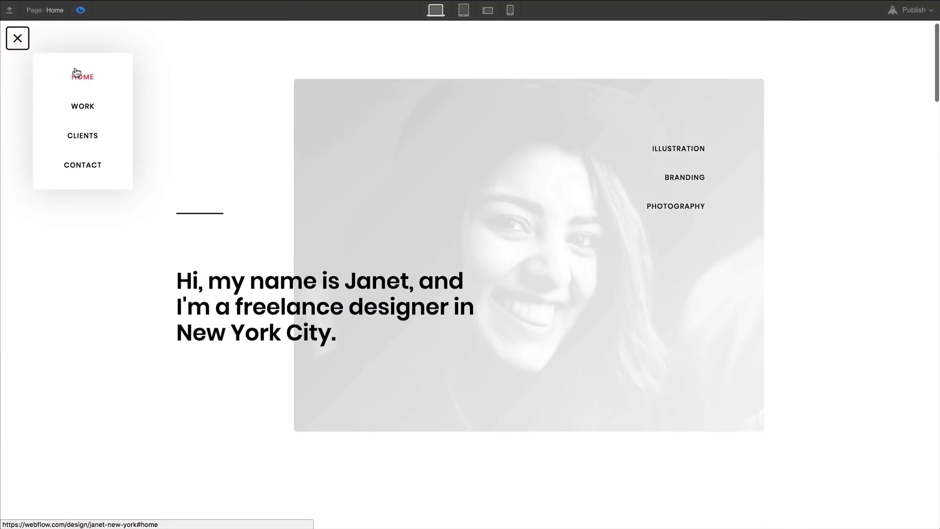
left_click(73, 130)
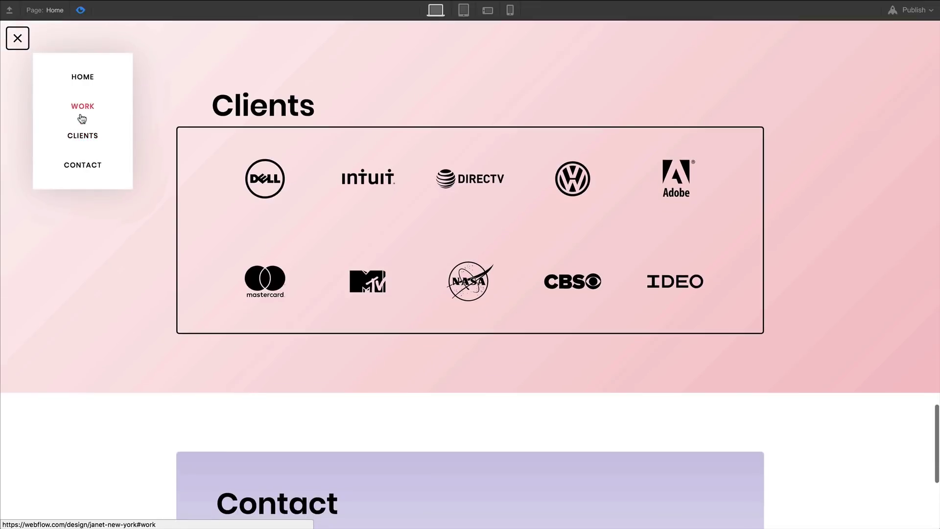
left_click(84, 111)
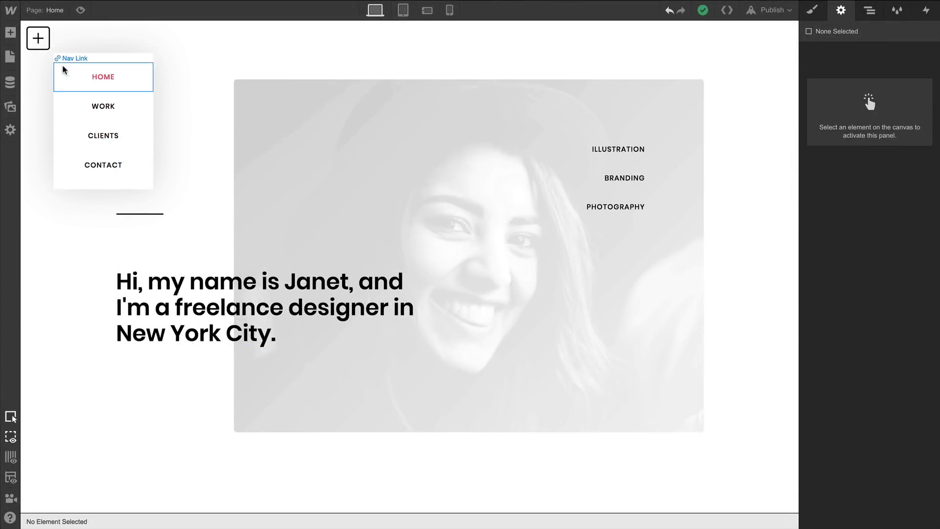
Inspect the Nav Wrapper's styles, then view the page at phone landscape and phone portrait widths
left_click(53, 55)
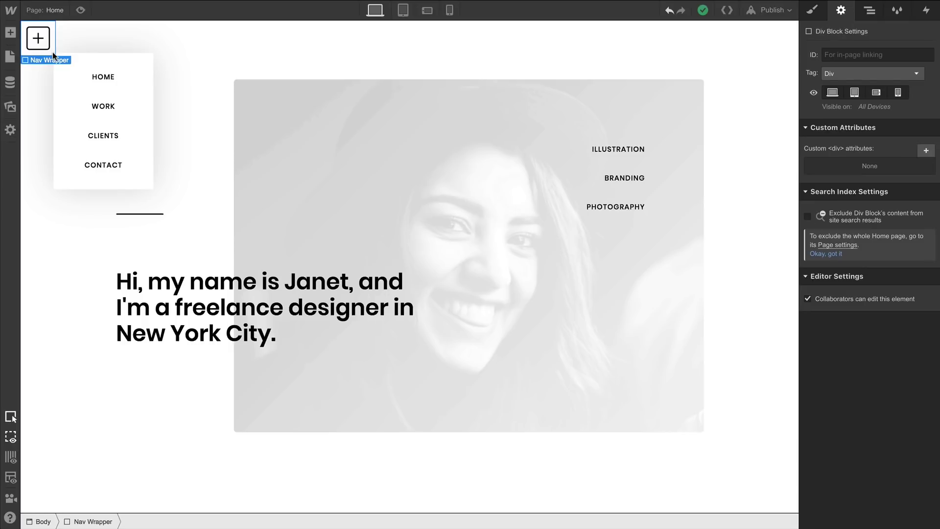
left_click(812, 11)
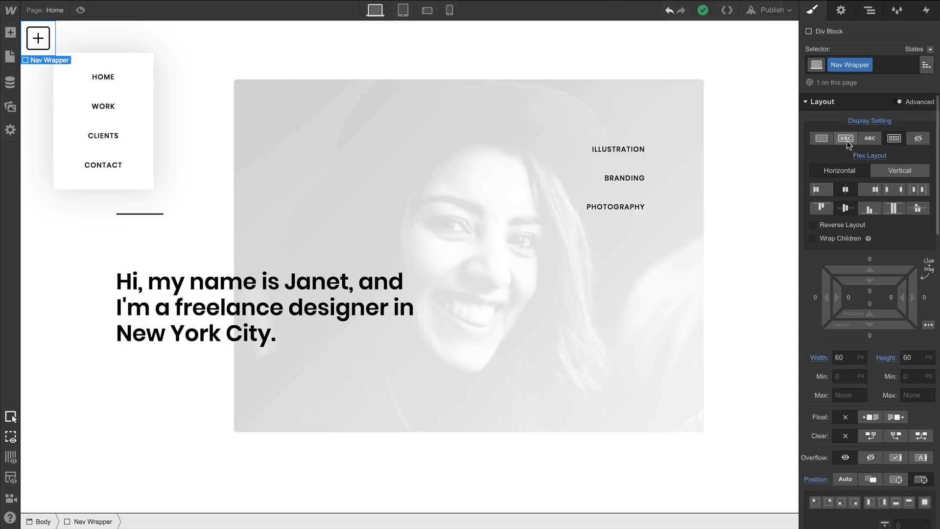
scroll(832, 313, "down", 5)
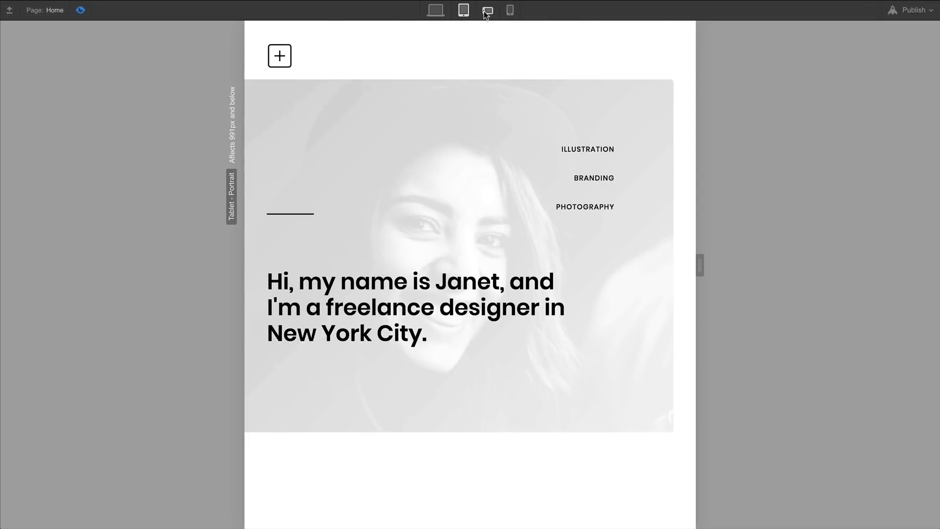
left_click(487, 11)
left_click(508, 12)
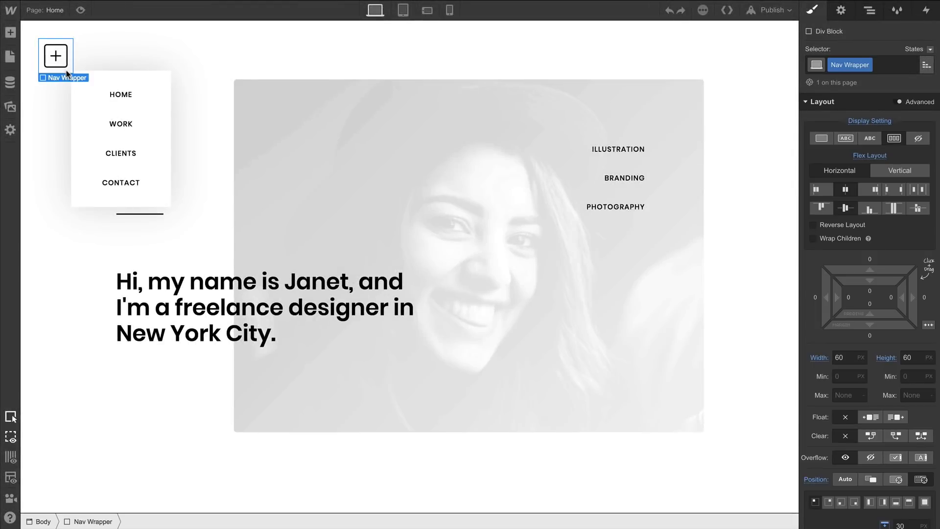
Copy the Nav Wrapper and paste it inside the Body of the Client Projects template page
right_click(67, 69)
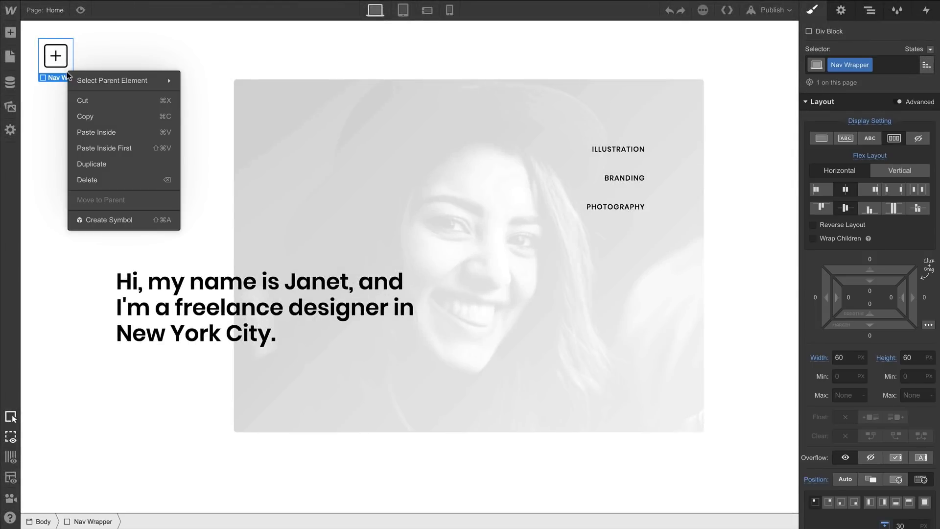
left_click(79, 113)
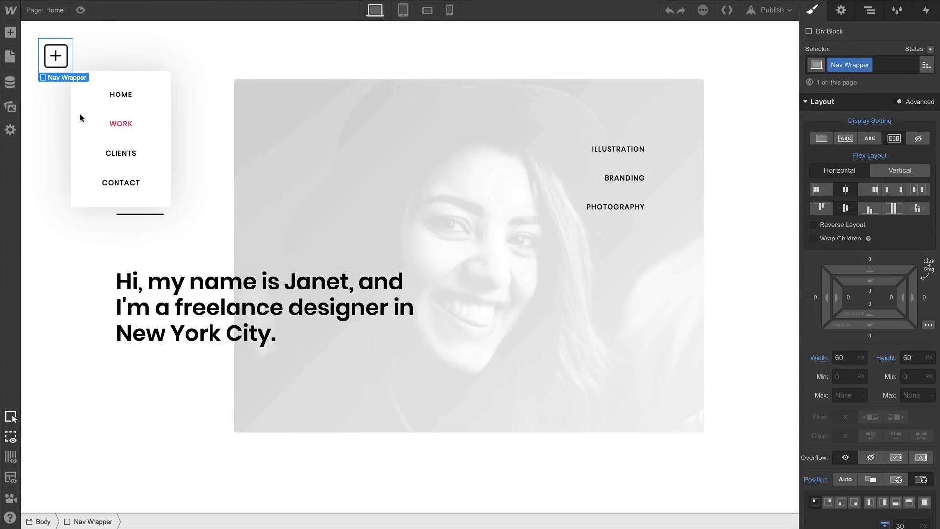
left_click(55, 10)
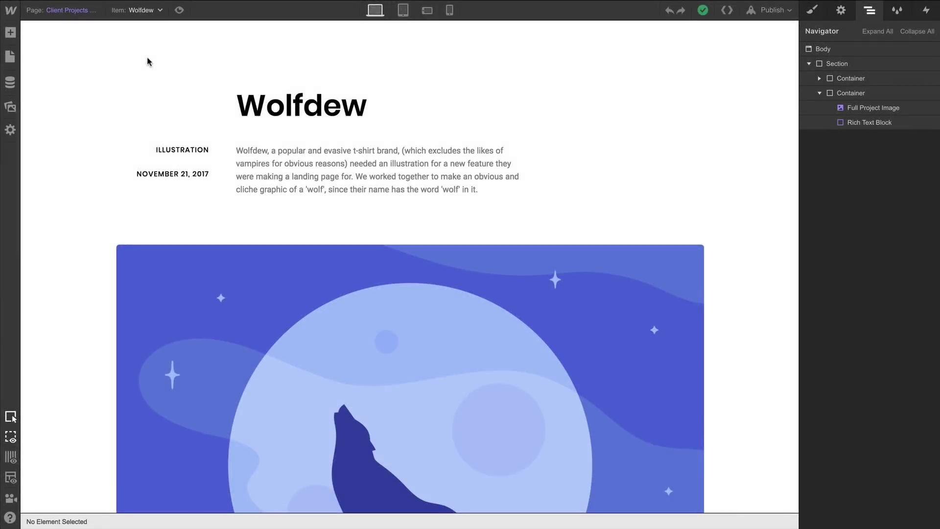
left_click(824, 50)
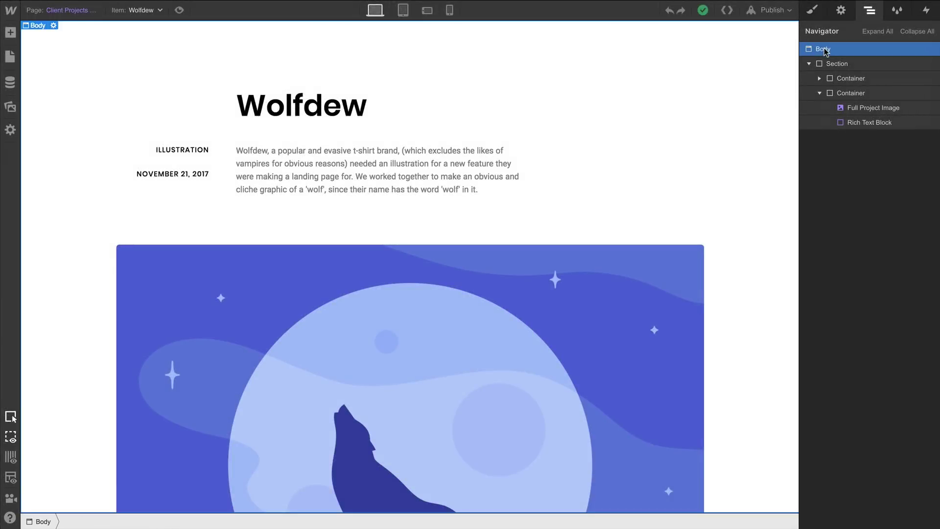
right_click(40, 25)
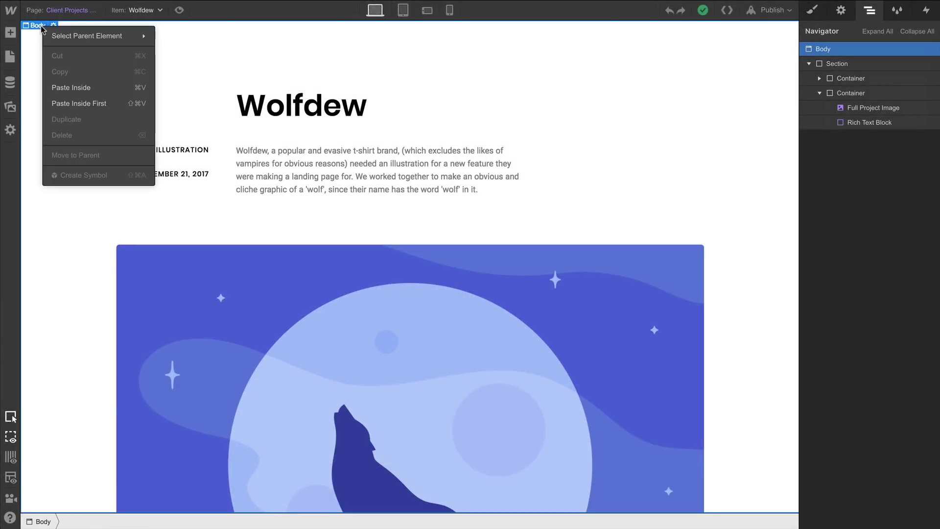
left_click(75, 100)
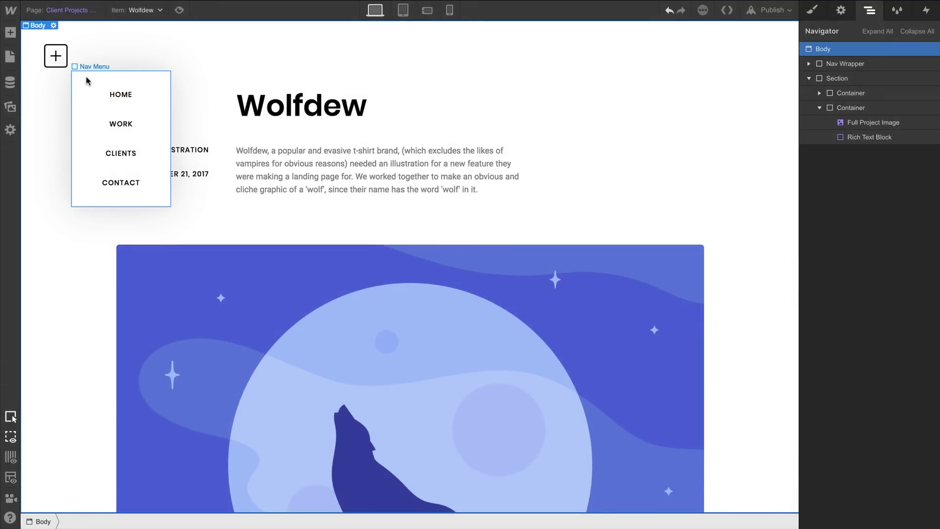
Add a Link Block at the top of the page and move the Nav Button into it
left_click(86, 75)
left_click(63, 64)
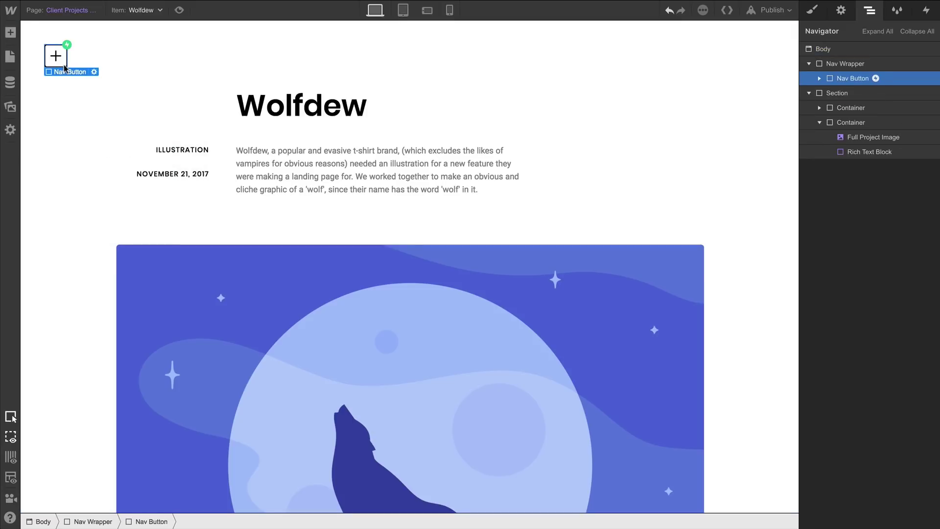
left_click(14, 34)
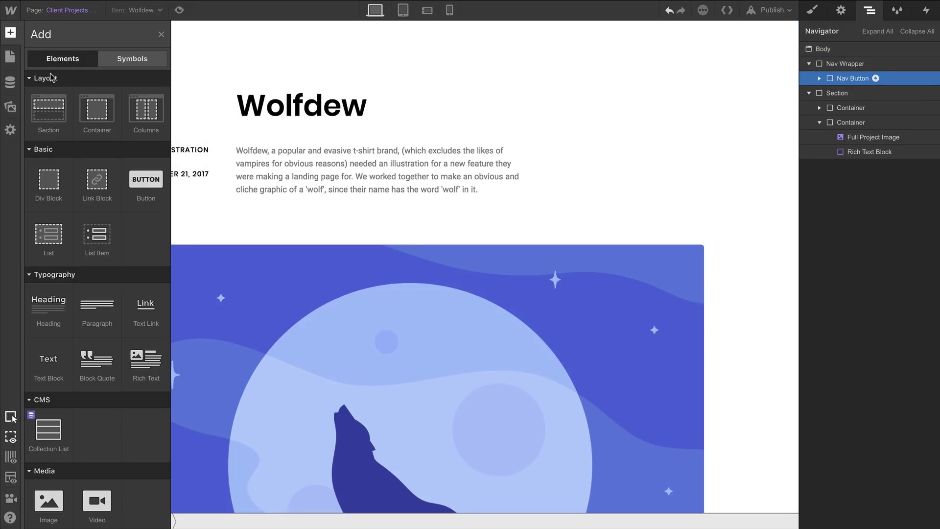
left_click_drag(84, 182, 87, 22)
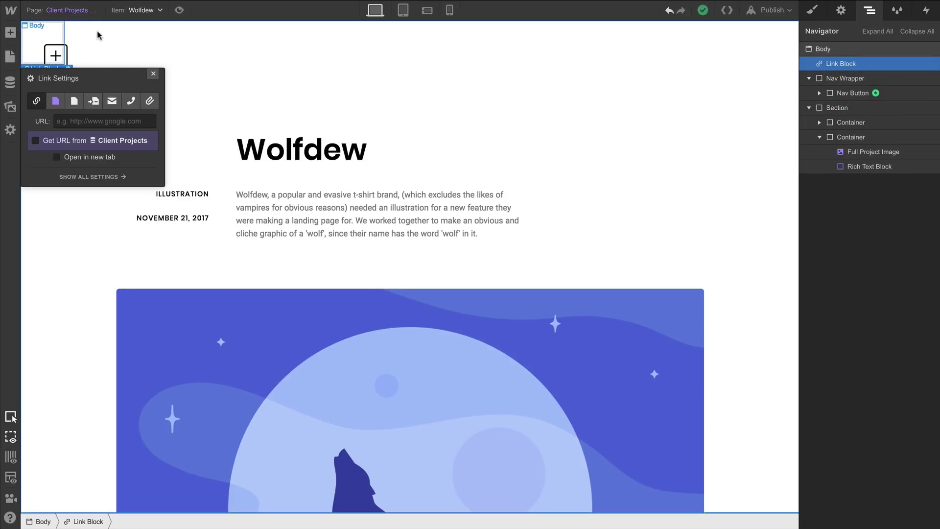
left_click(150, 75)
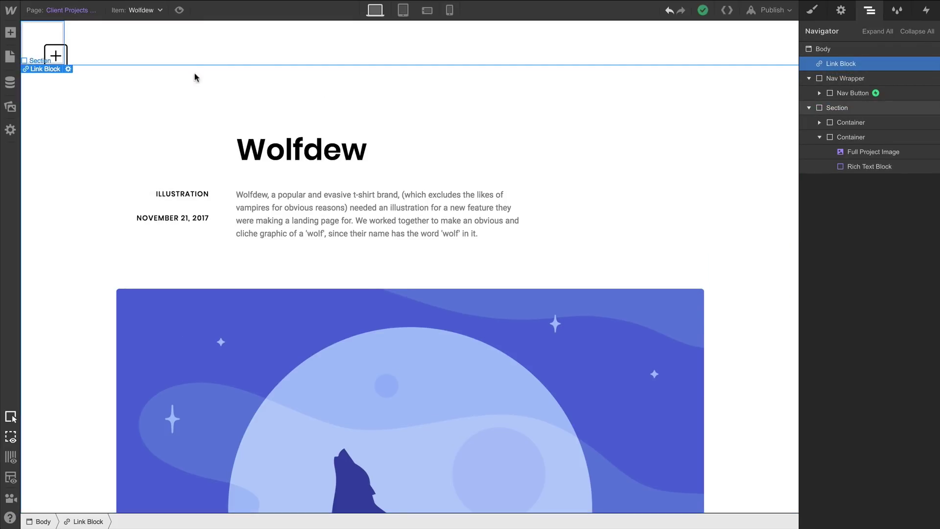
left_click_drag(839, 93, 835, 68)
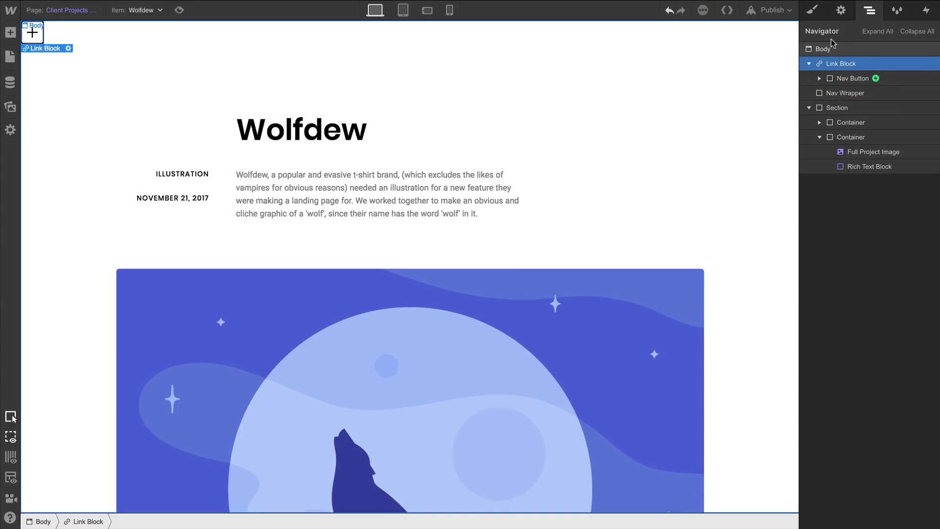
Give the link block the Nav Wrapper class and delete the old empty Nav Wrapper
left_click(816, 18)
left_click(843, 64)
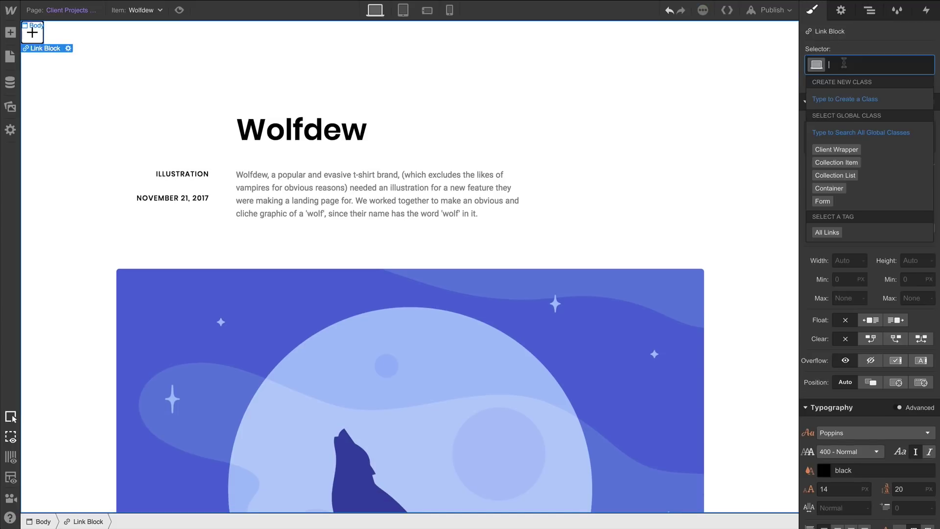
type("nav wra")
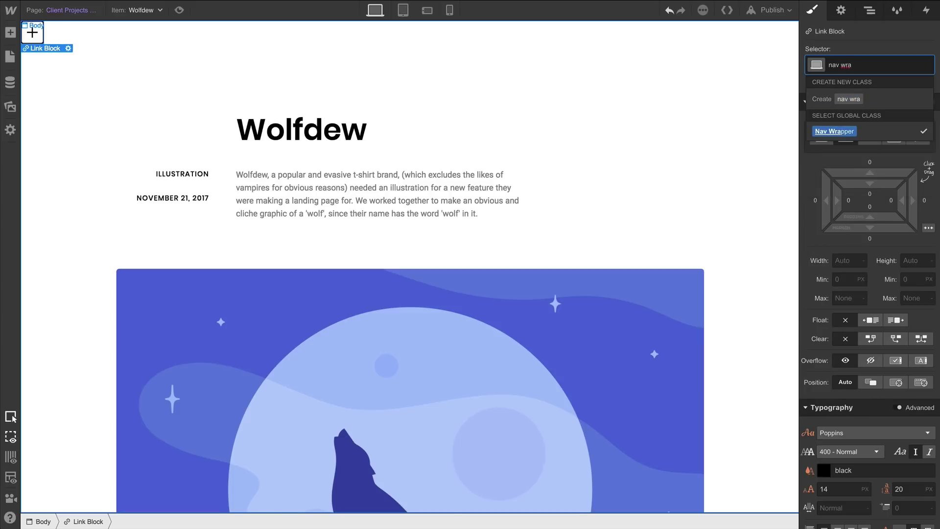
key("Return")
left_click(869, 11)
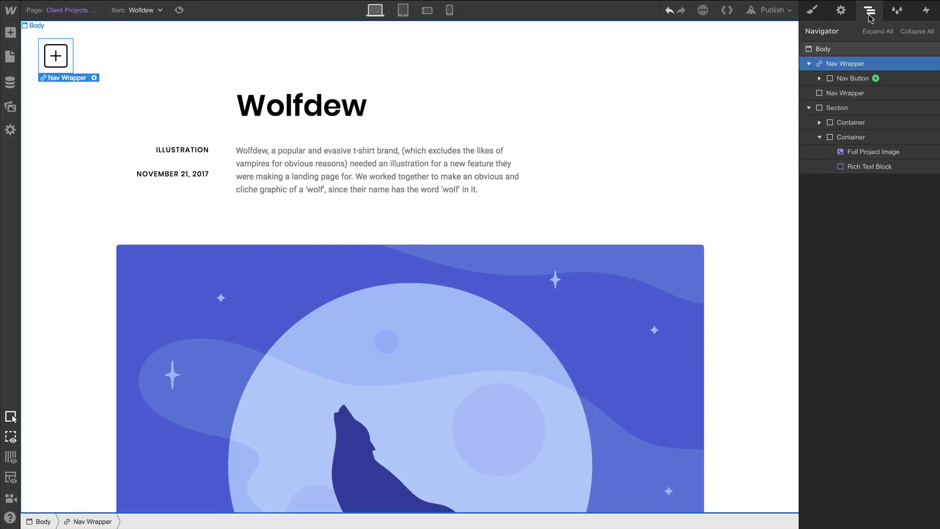
left_click(847, 93)
key("Delete")
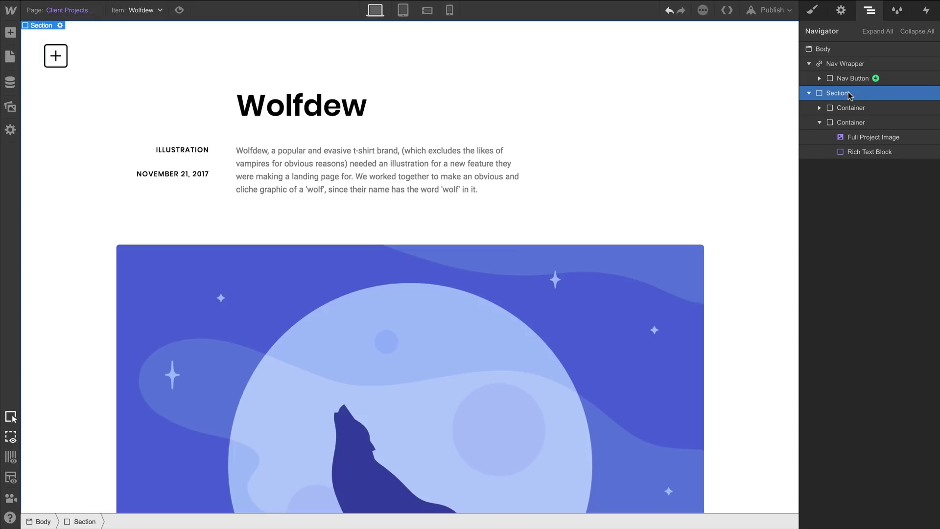
Link the new Nav Wrapper to the Home page
left_click(847, 63)
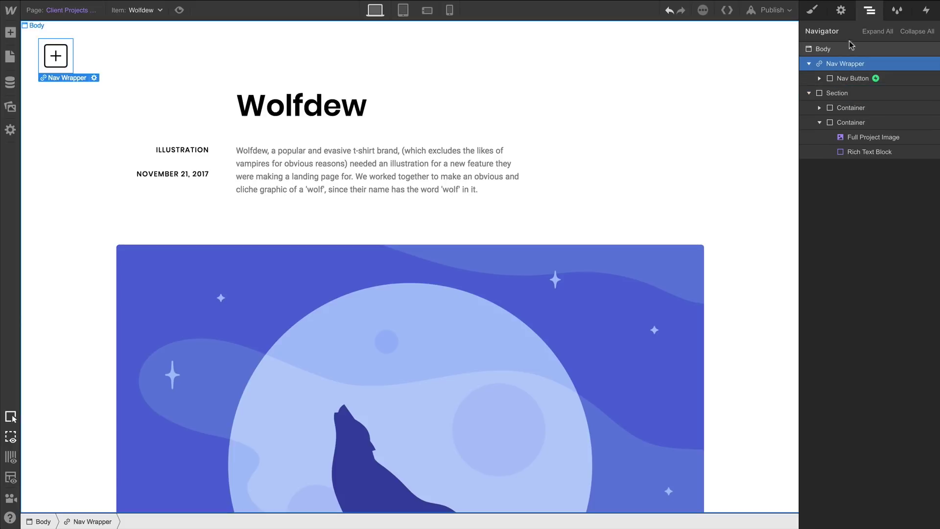
left_click(841, 11)
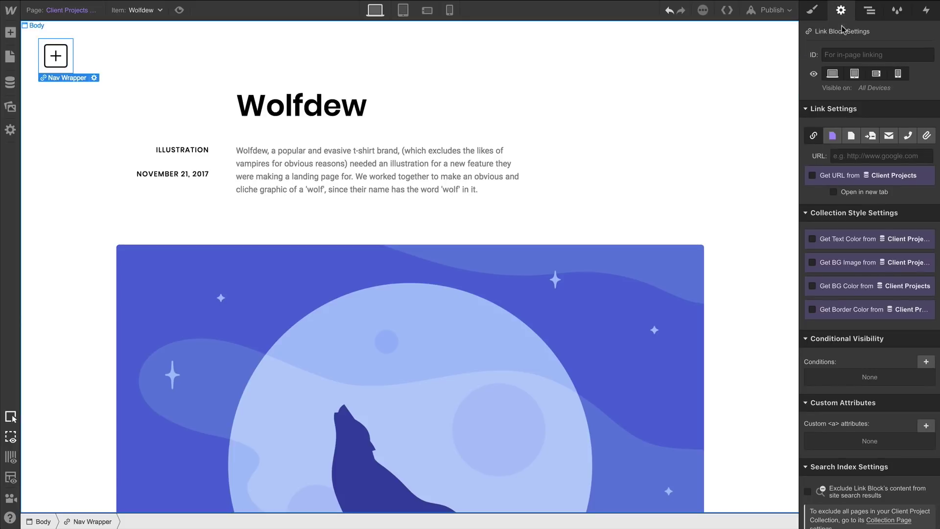
left_click(850, 129)
left_click(853, 156)
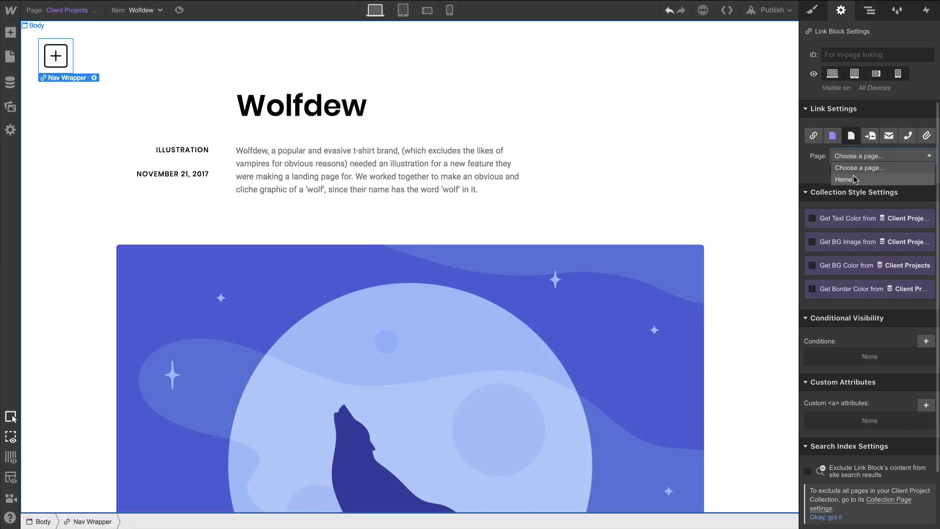
left_click(853, 177)
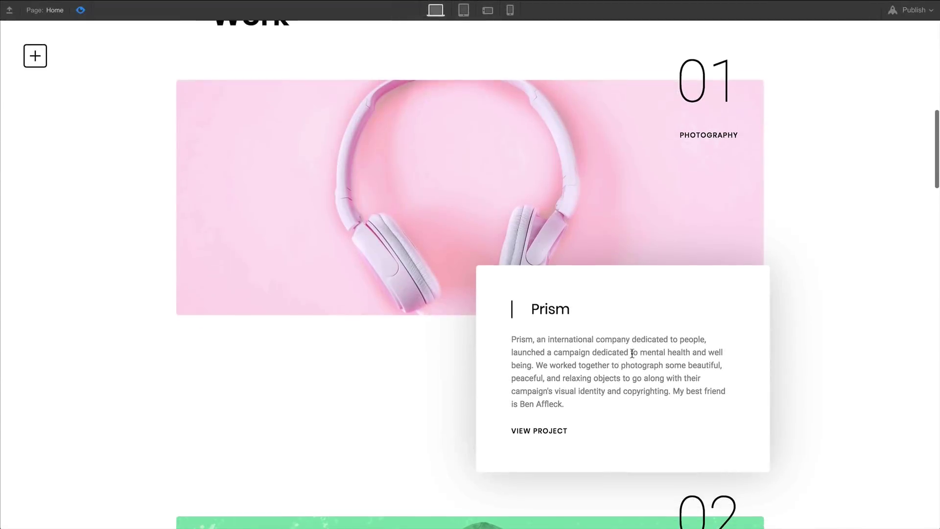
Replace the Prism project page's plus icon with Back Button.png and confirm in preview it returns Home
scroll(632, 353, "down", 1)
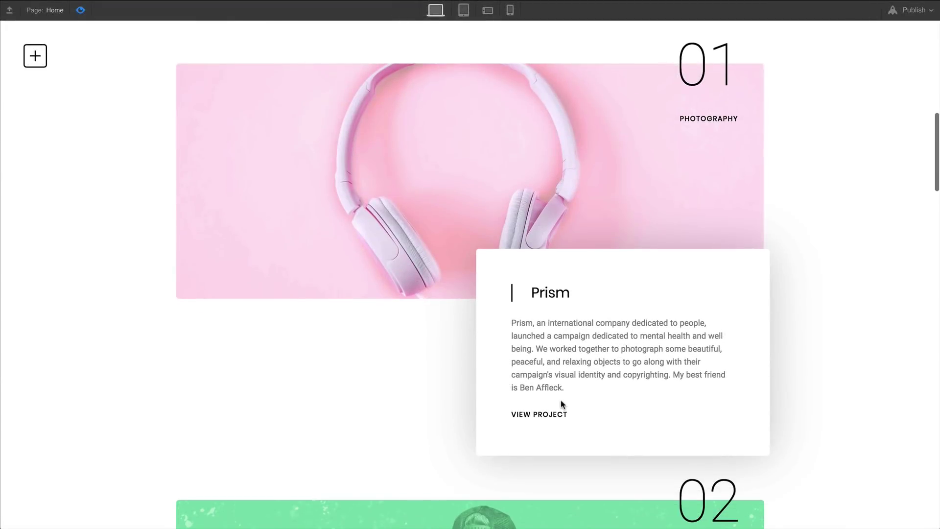
left_click(558, 412)
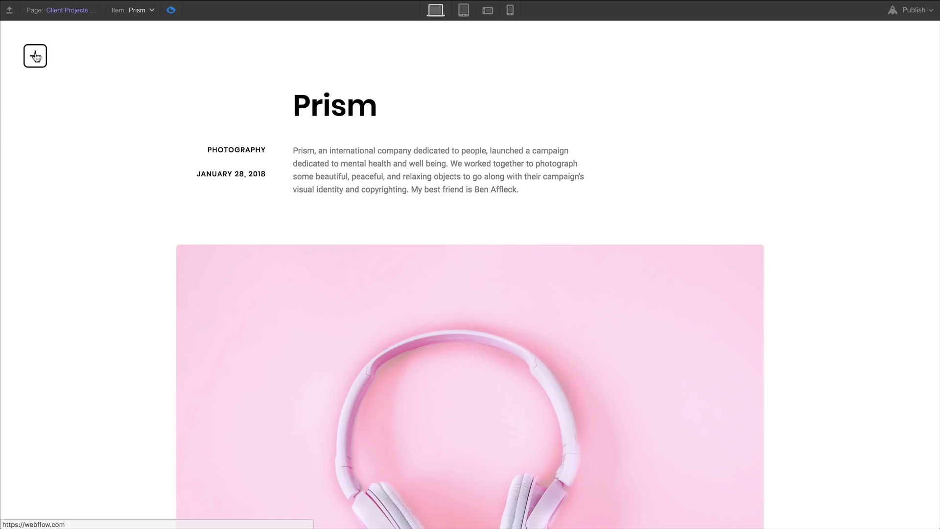
left_click(169, 11)
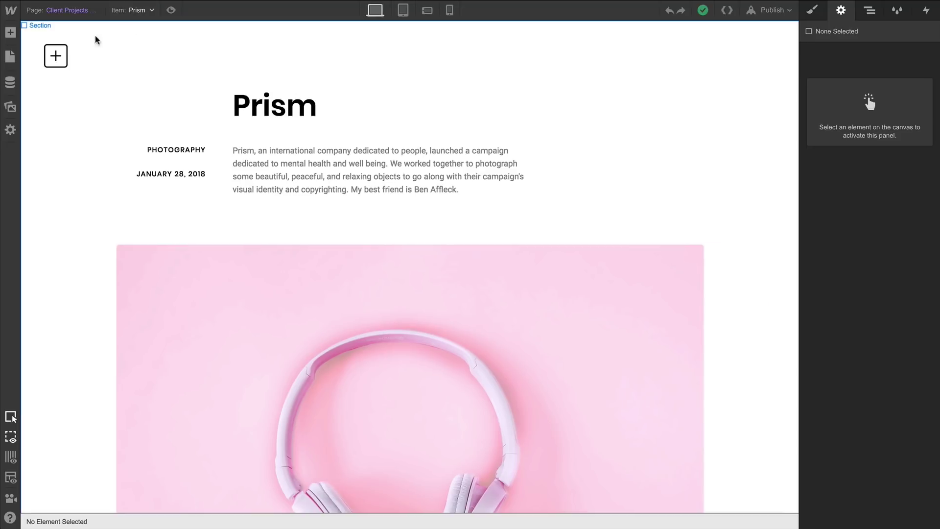
double_click(55, 55)
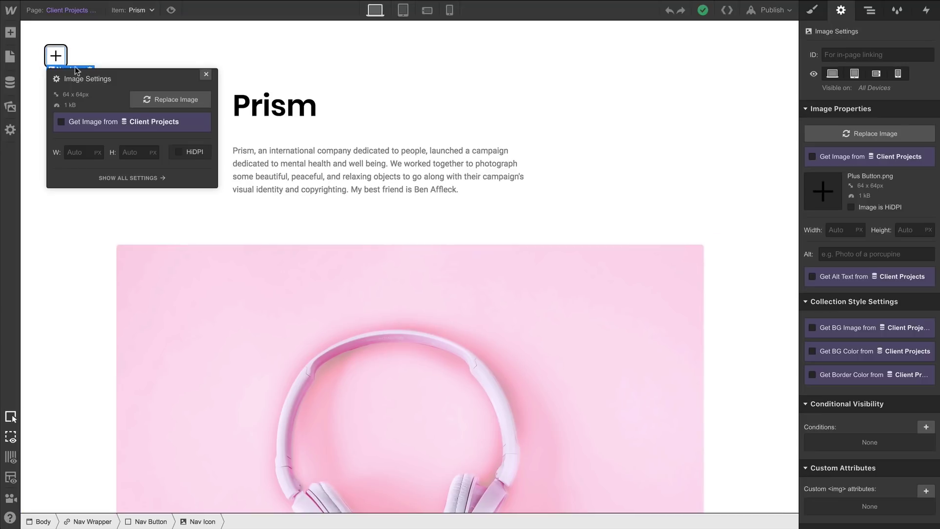
left_click(149, 101)
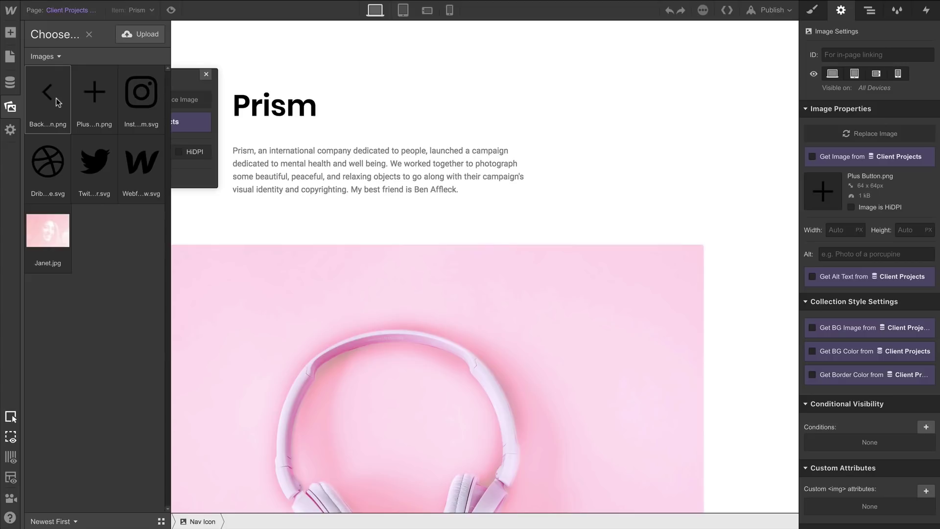
left_click(56, 98)
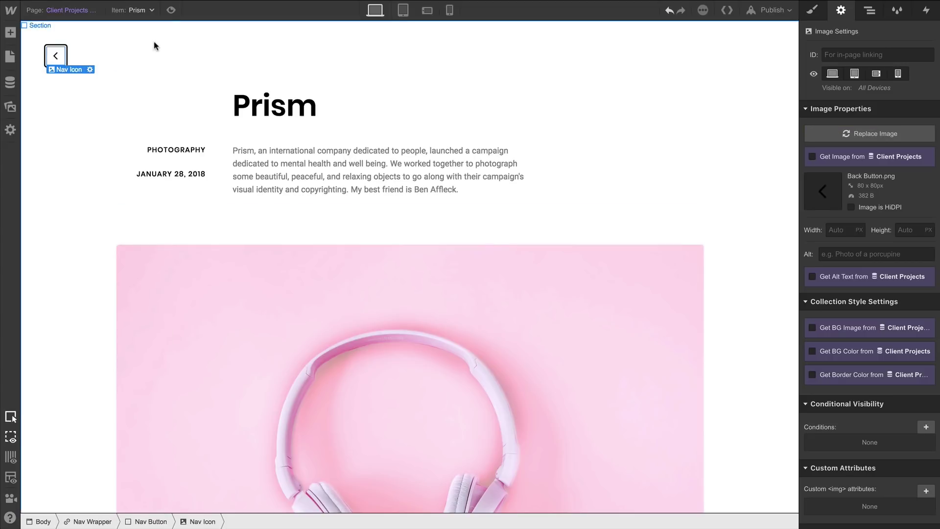
left_click(171, 10)
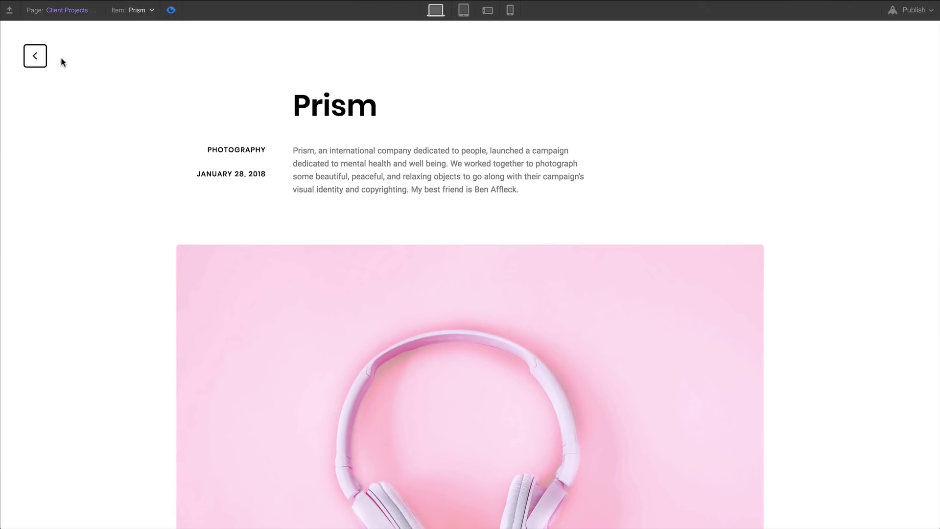
left_click(37, 60)
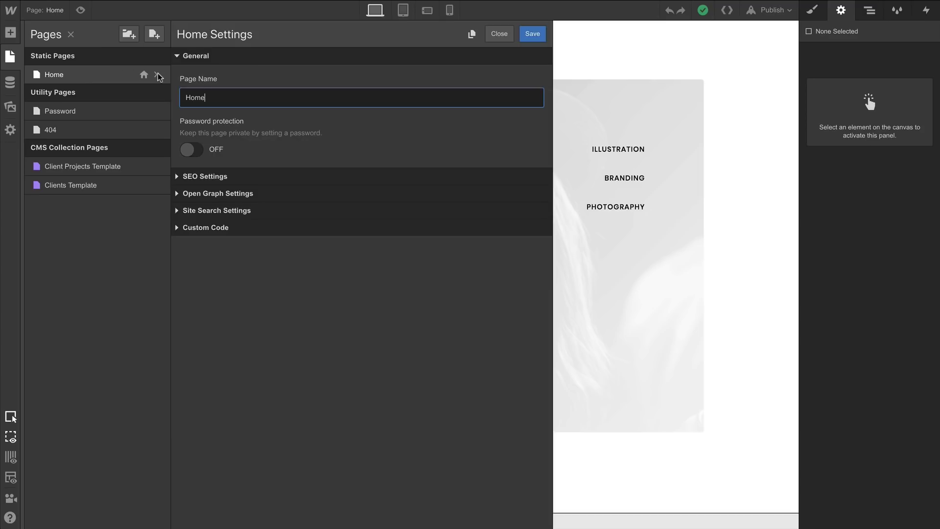
Start entering the Home page's title tag in its SEO settings
left_click(199, 177)
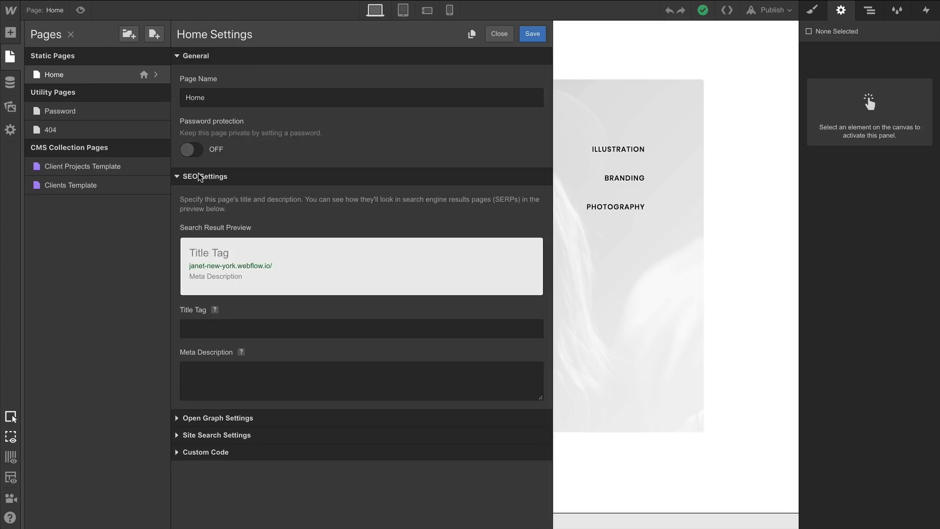
left_click(208, 326)
type("Janet — freelance designer b")
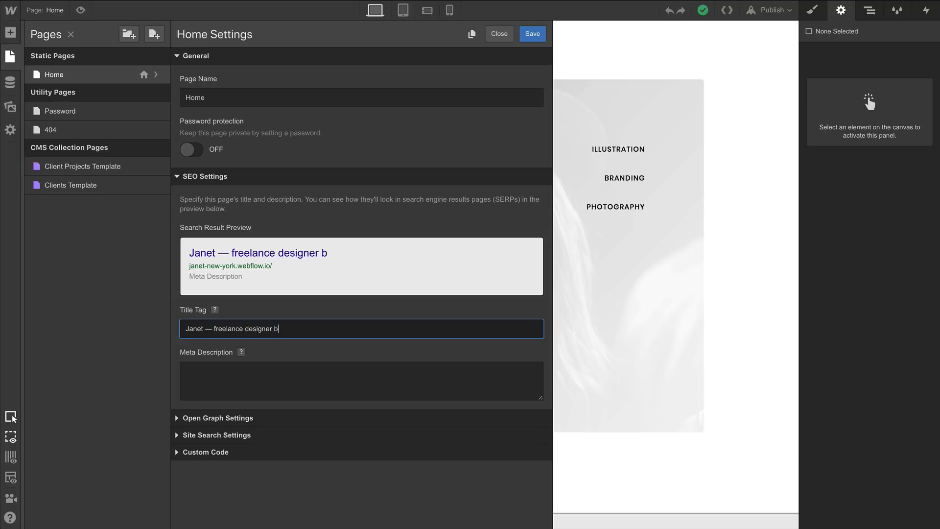
type("YC")
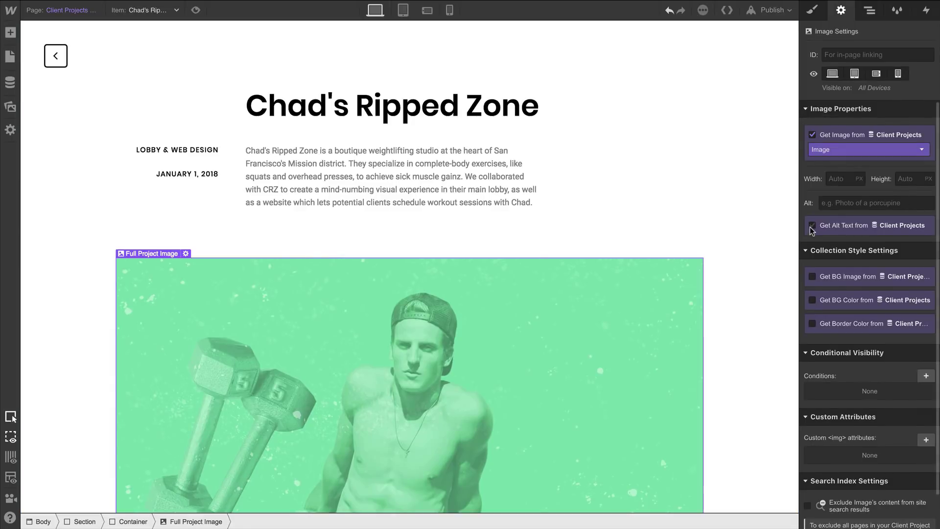
Bind the image alt text to the Image Description field and remove the Nav Button's click interaction
left_click(812, 225)
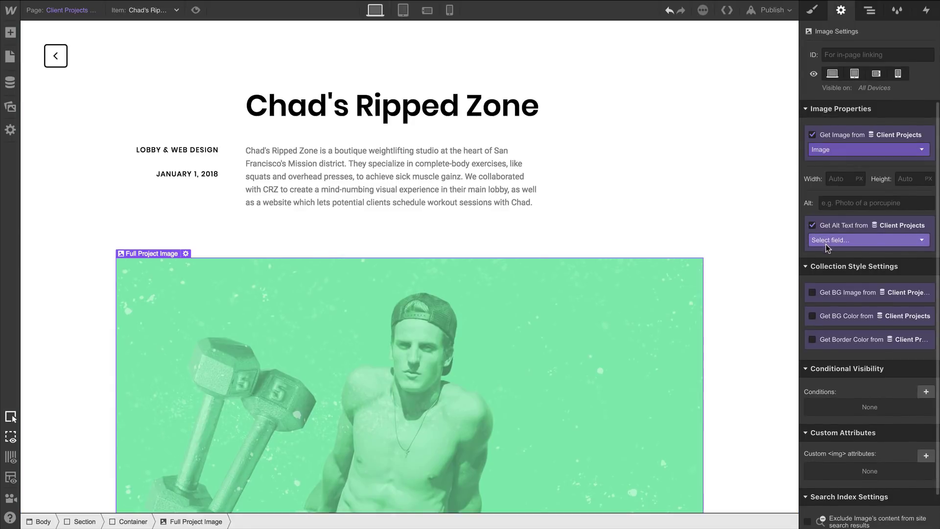
left_click(825, 244)
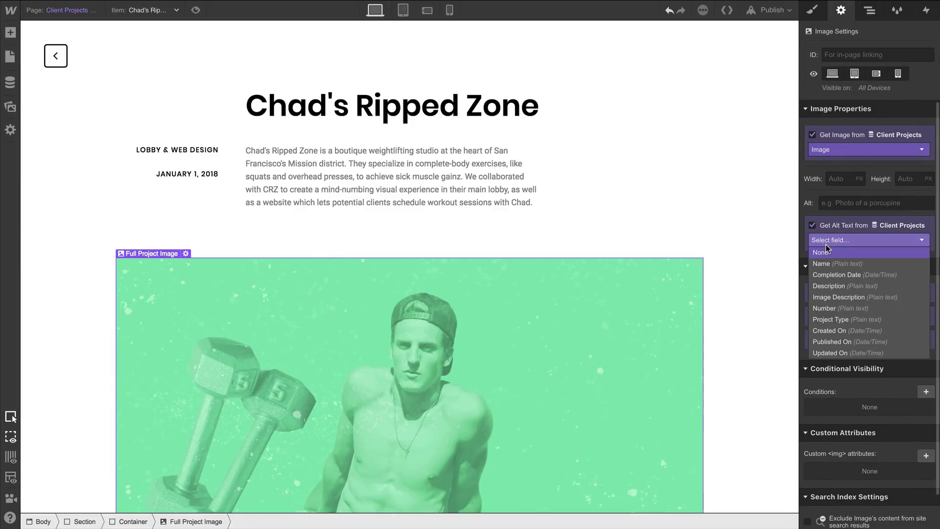
left_click(827, 293)
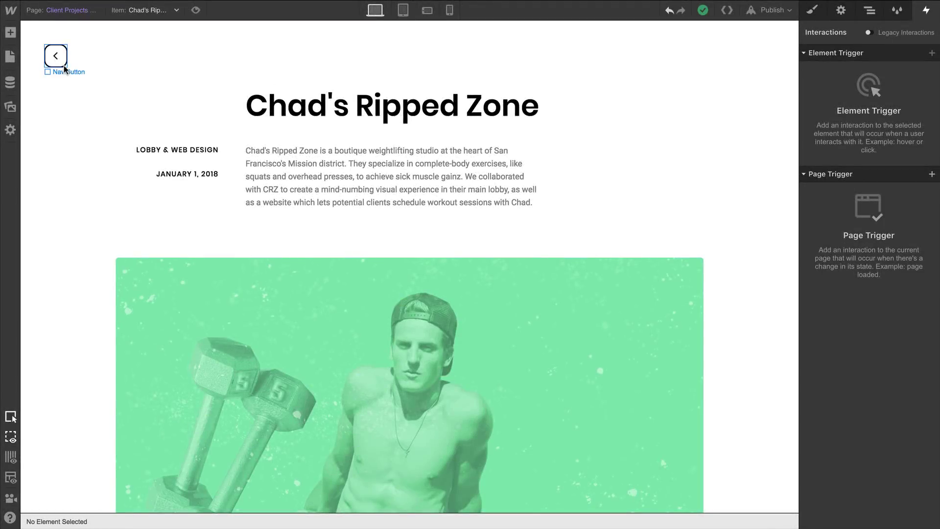
left_click(64, 66)
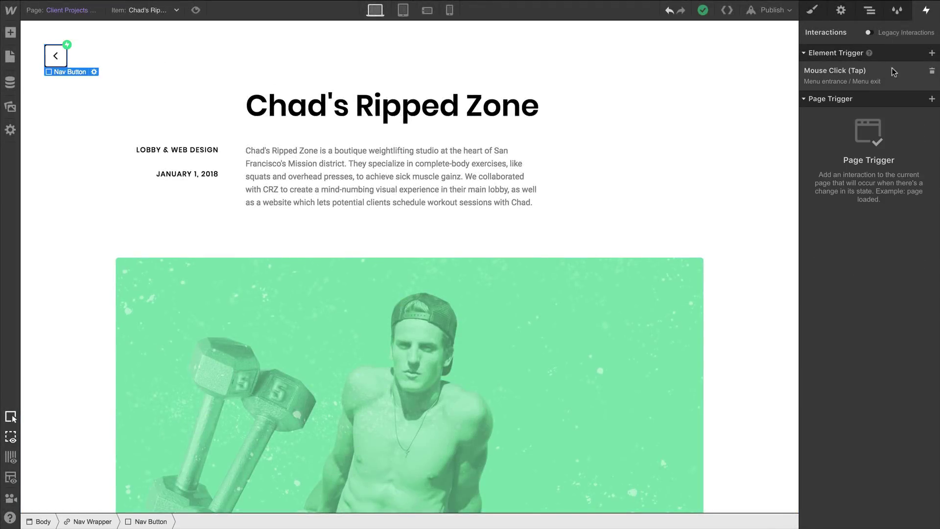
left_click(932, 72)
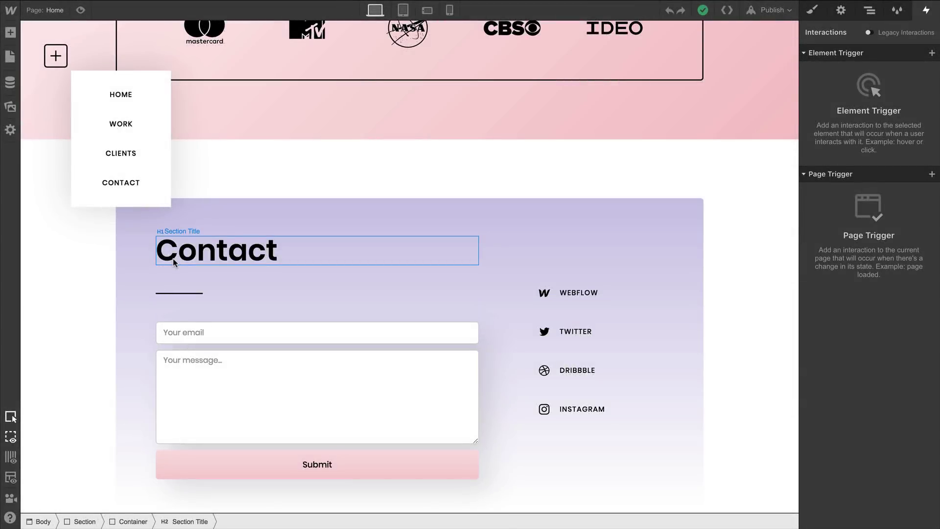
Make the Contact heading an H2 and save the Home page's SEO settings
left_click(174, 262)
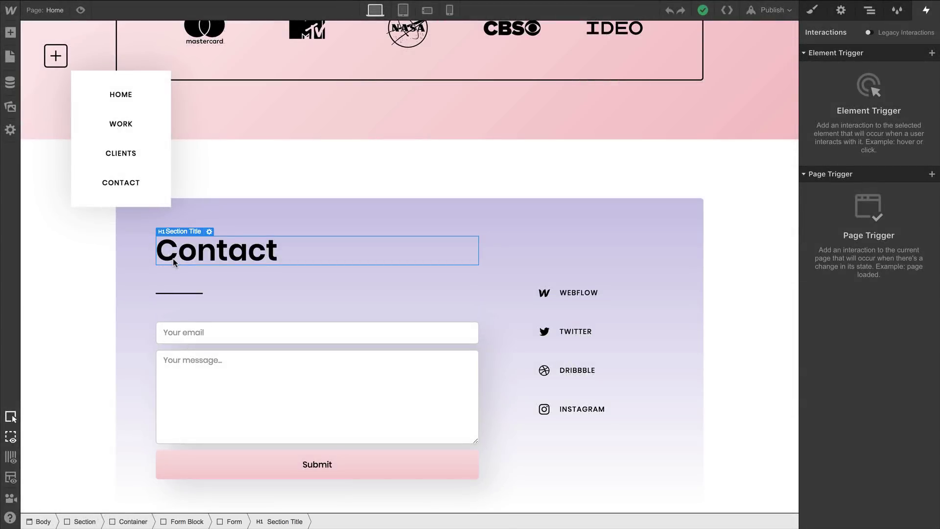
left_click(209, 232)
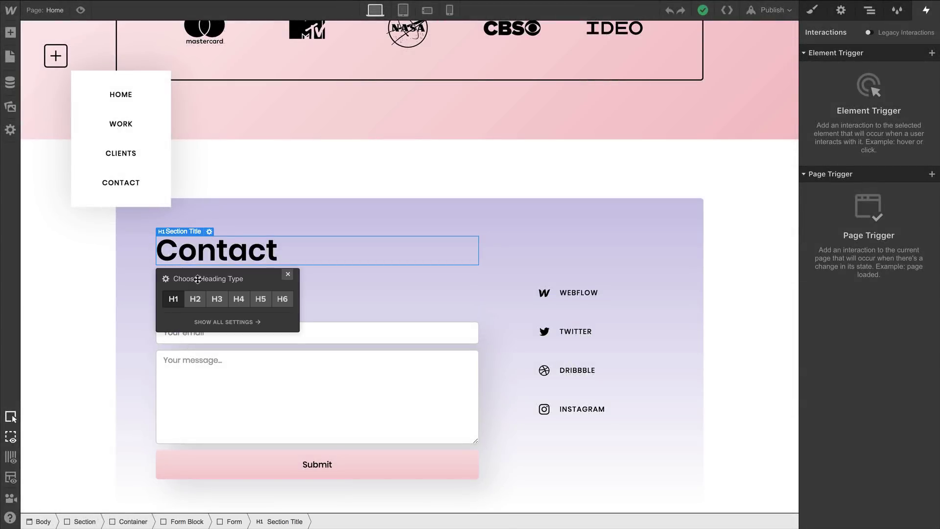
left_click(199, 303)
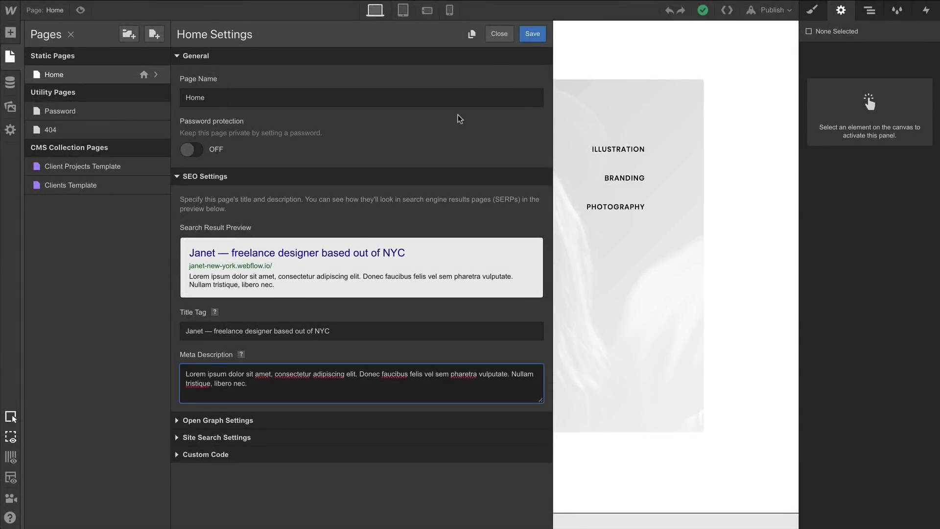
left_click(525, 37)
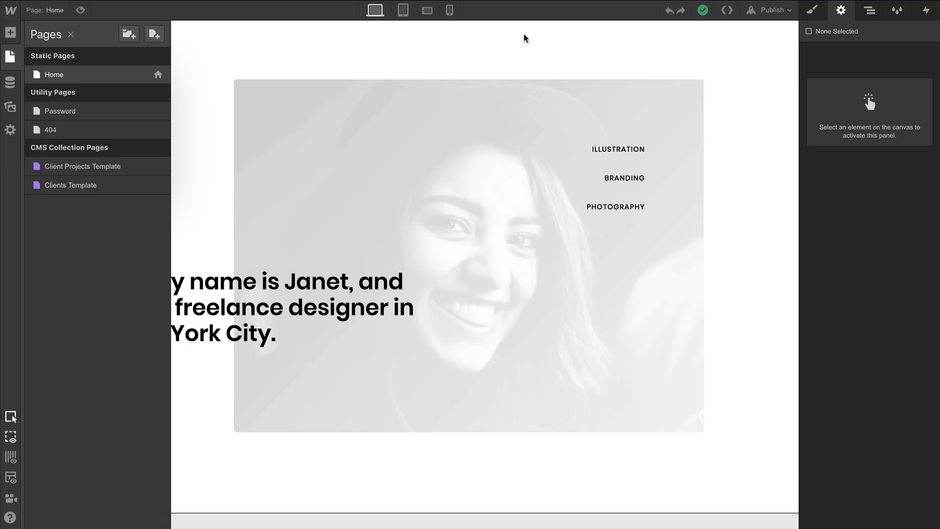
On the project template, set Project Preview's bottom margin to 157 px and append '+' to PHOTOGRAPHY
left_click(126, 169)
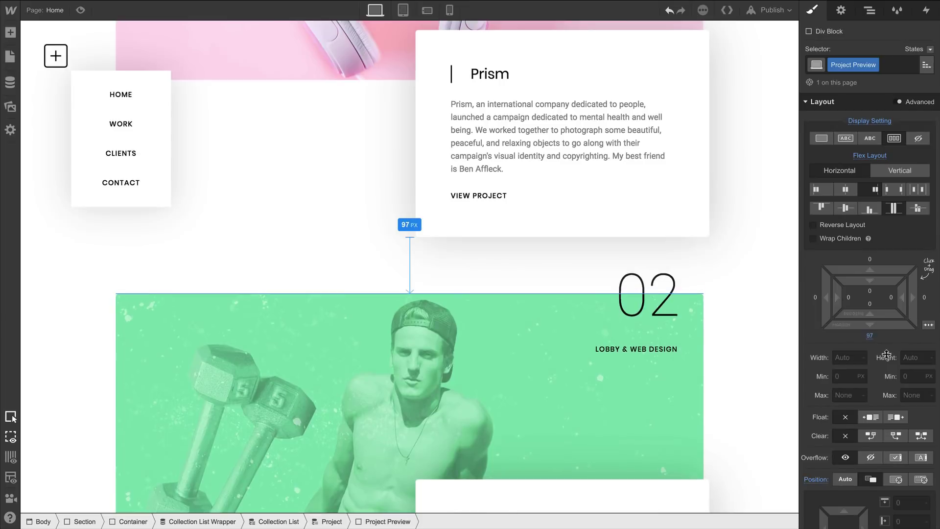
left_click_drag(886, 354, 897, 448)
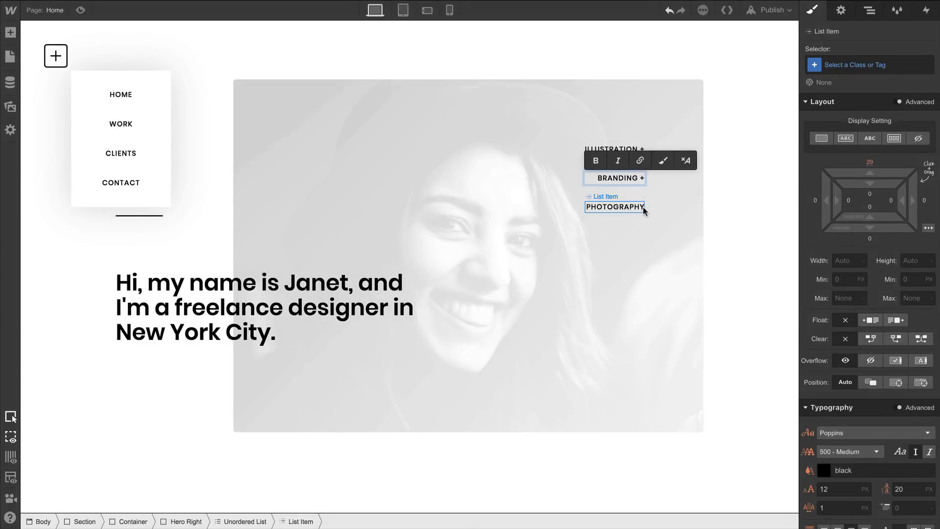
double_click(643, 208)
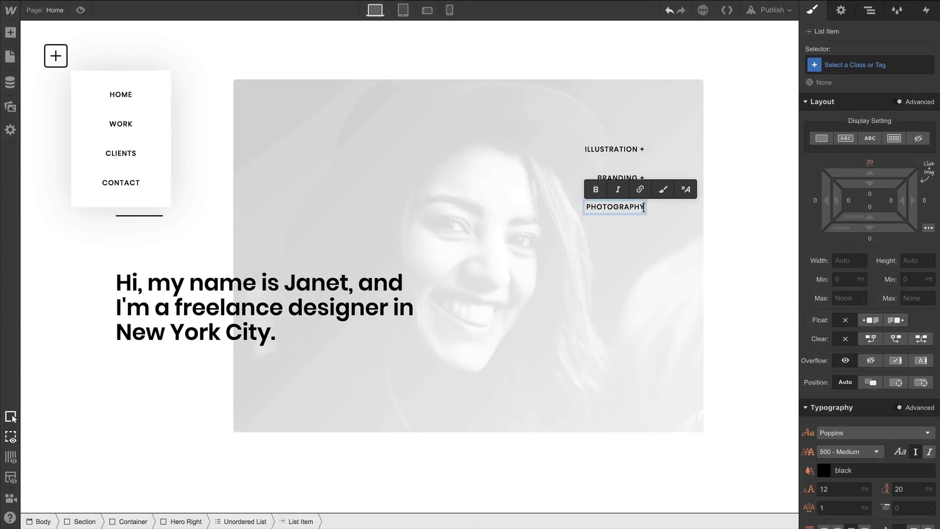
type("+")
key("Escape")
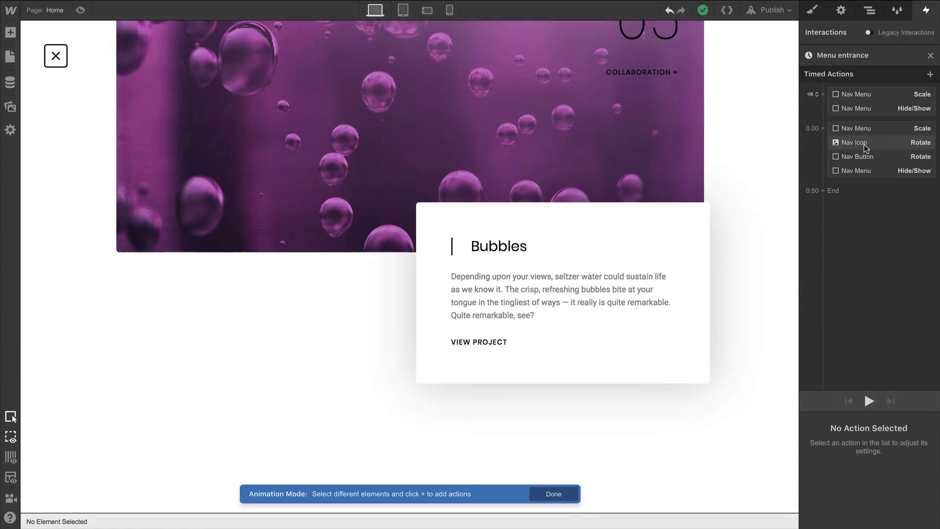
Play the menu entrance animation, then open and close the nav menu in preview
left_click(864, 146)
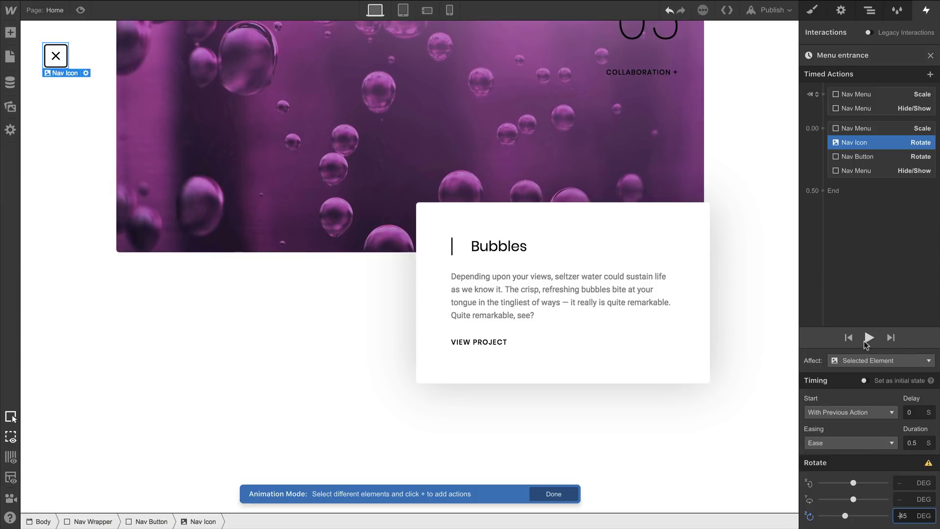
left_click(866, 341)
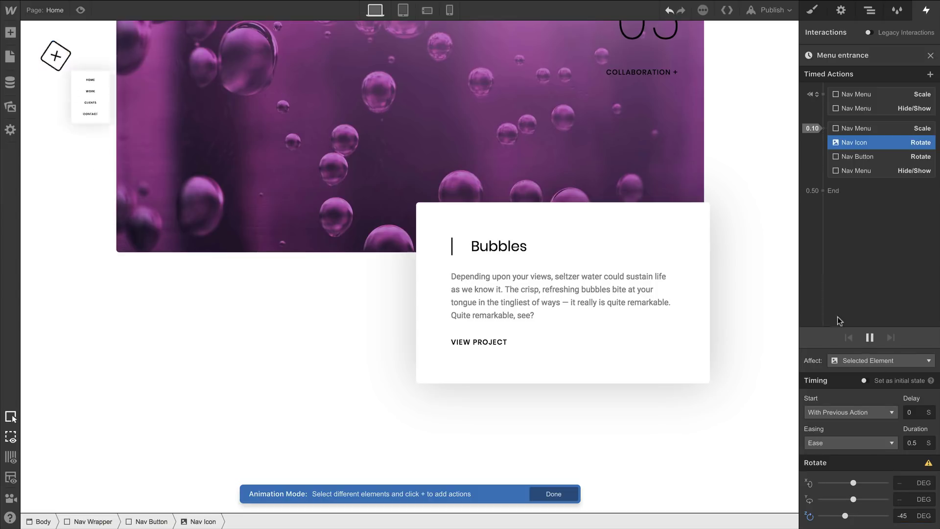
left_click(80, 11)
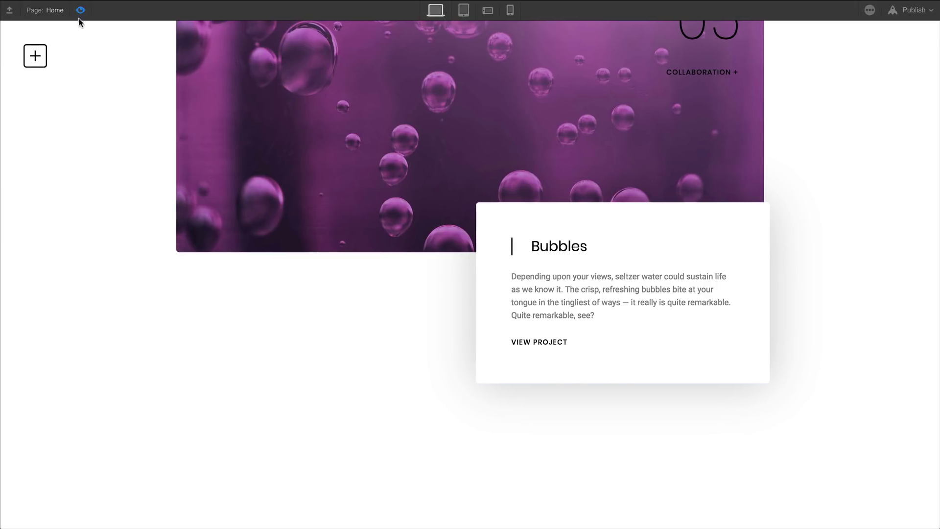
left_click(38, 65)
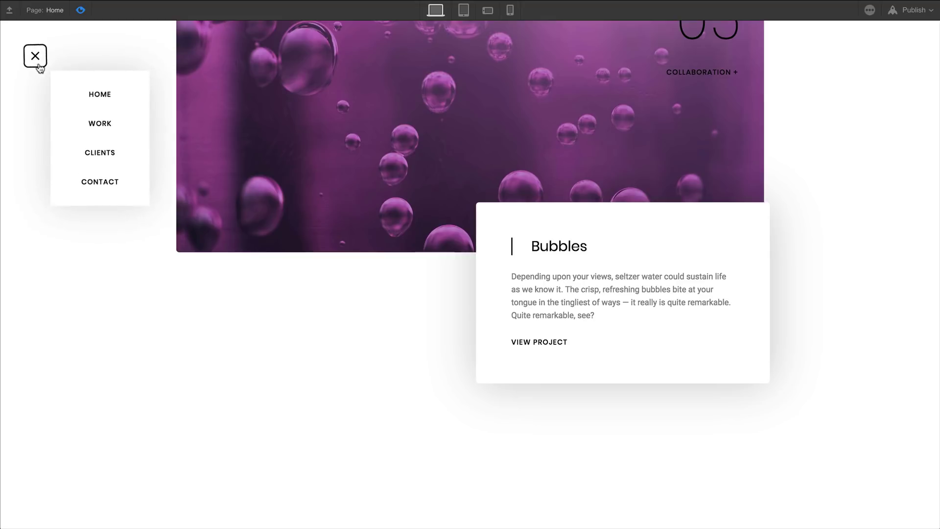
left_click(38, 64)
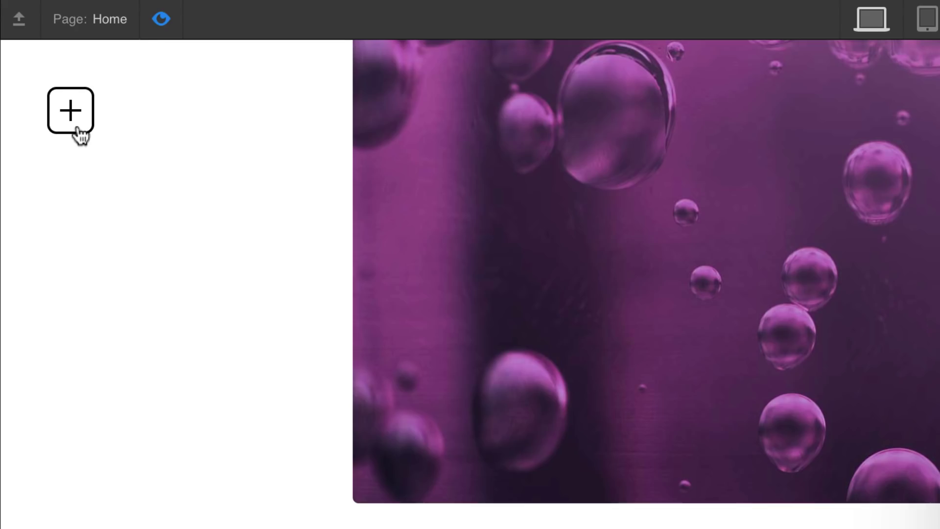
left_click(78, 131)
left_click(78, 131)
Toggle the nav menu once more, then create a Client Projects item named Bubbles
left_click(78, 131)
left_click(77, 132)
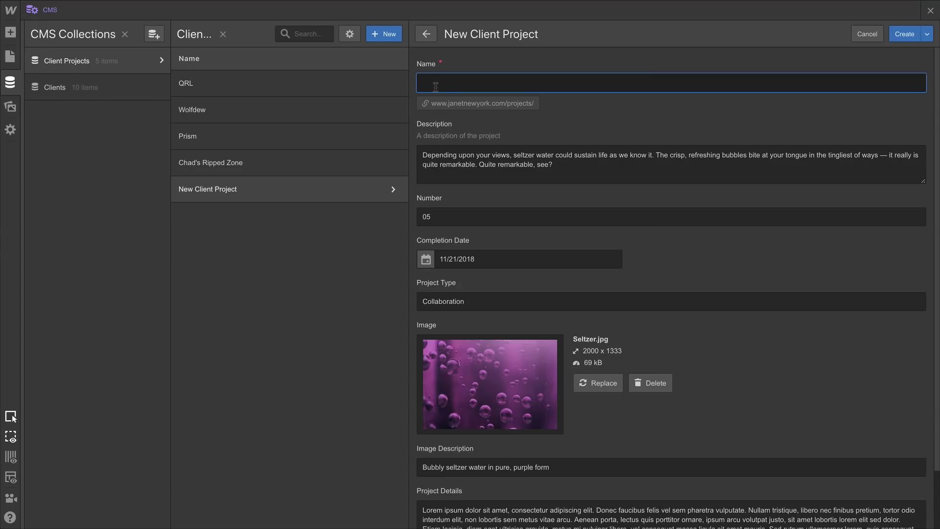
type("Bubbles")
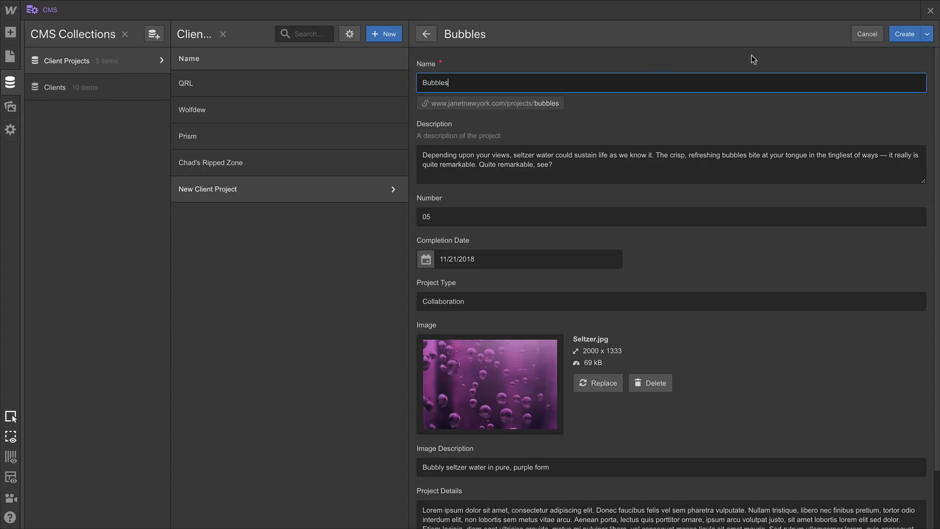
left_click(904, 34)
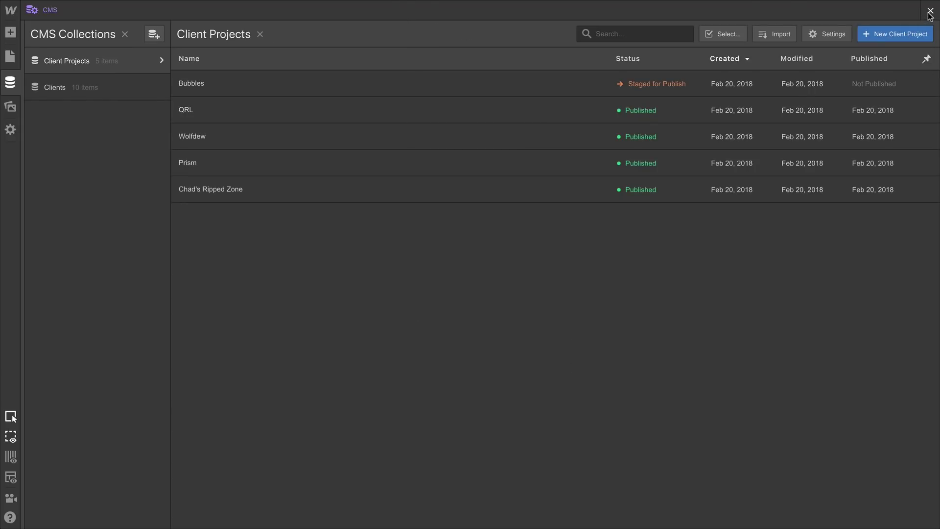
Close the CMS and open the Bubbles project page from its card in preview
left_click(930, 11)
scroll(672, 286, "down", 20)
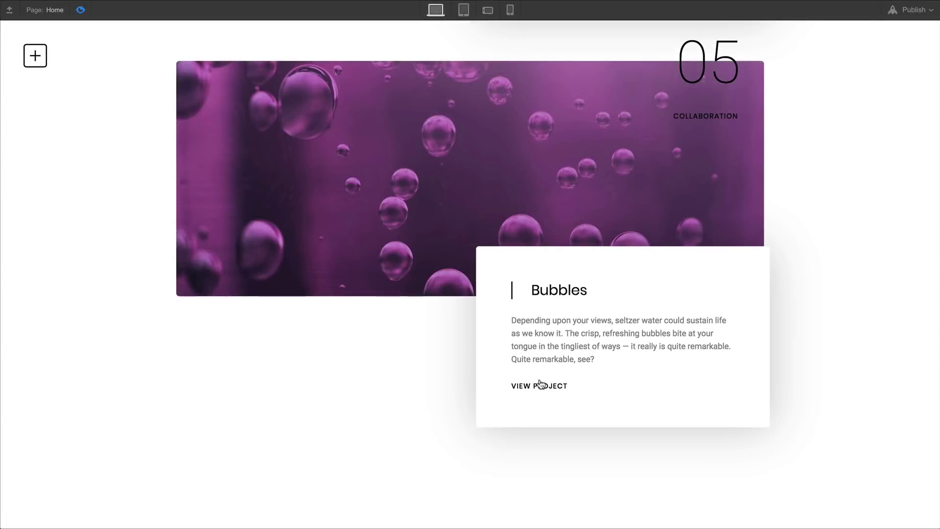
left_click(540, 382)
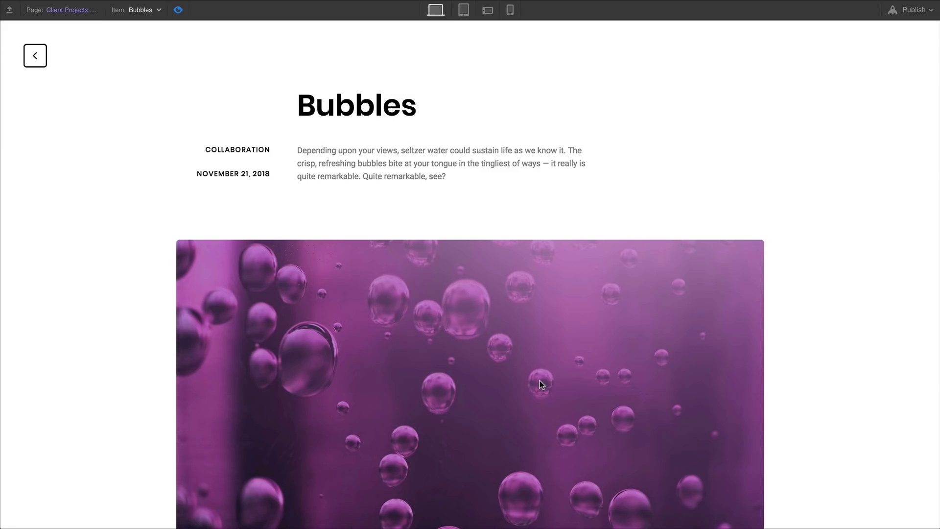
scroll(539, 381, "down", 5)
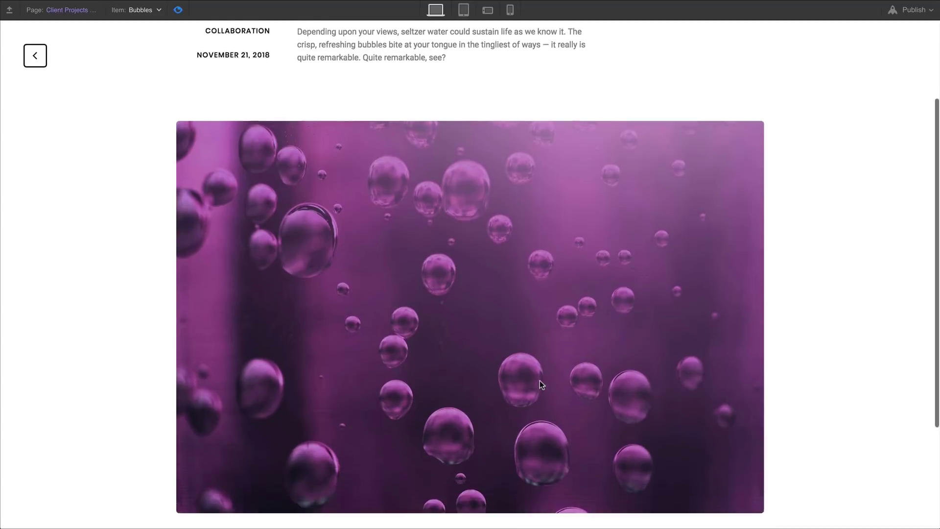
scroll(539, 380, "up", 5)
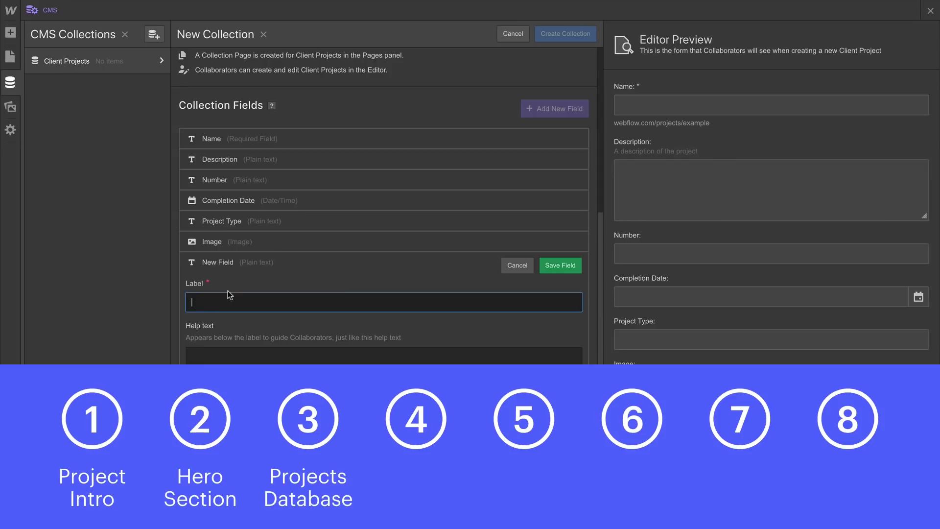
type("Image")
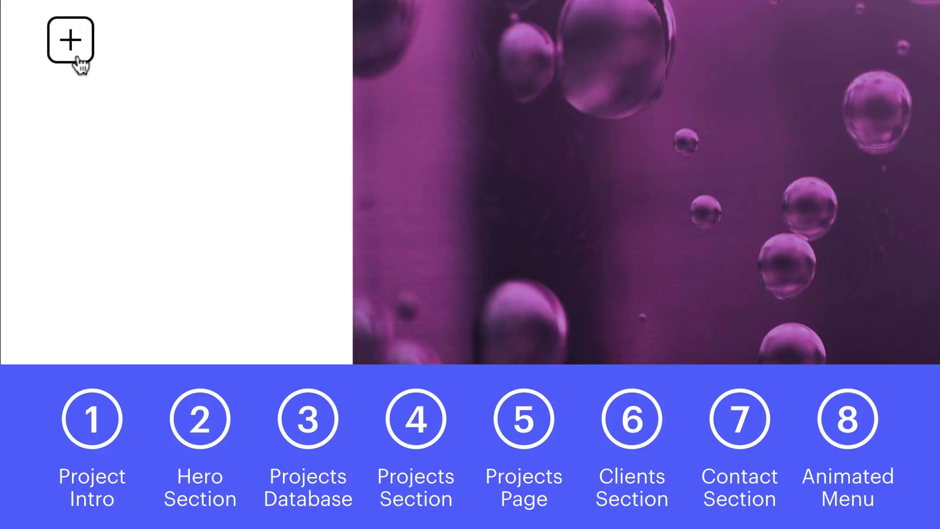
left_click(76, 62)
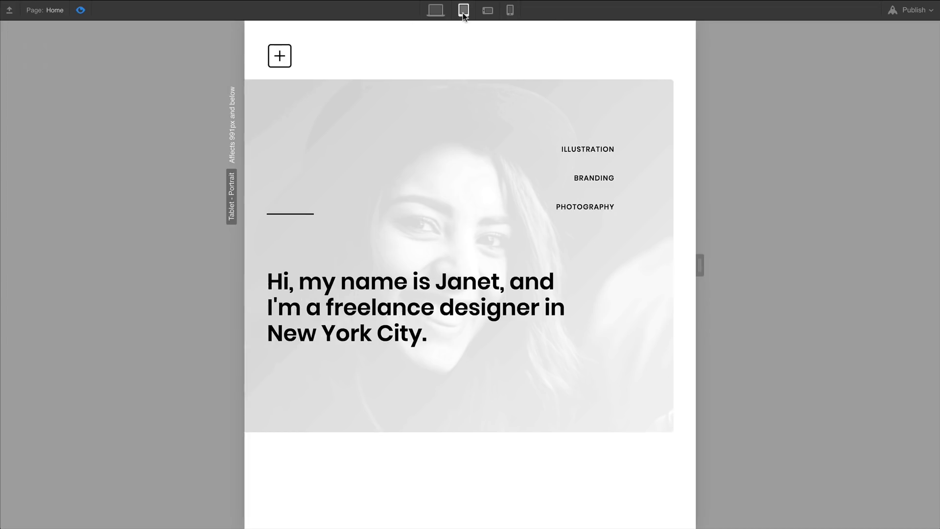
Preview the home page at phone landscape and portrait widths, opening and closing the + menu
left_click(487, 12)
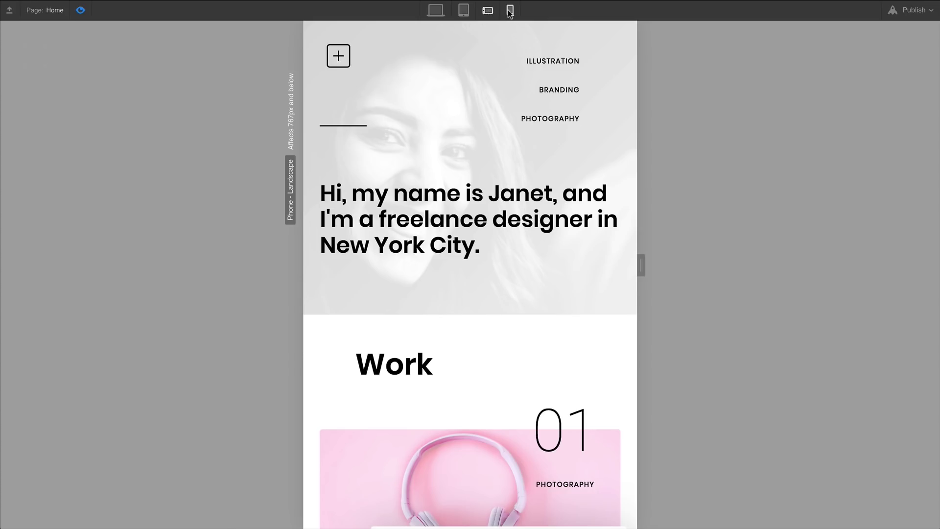
left_click(509, 11)
left_click(412, 53)
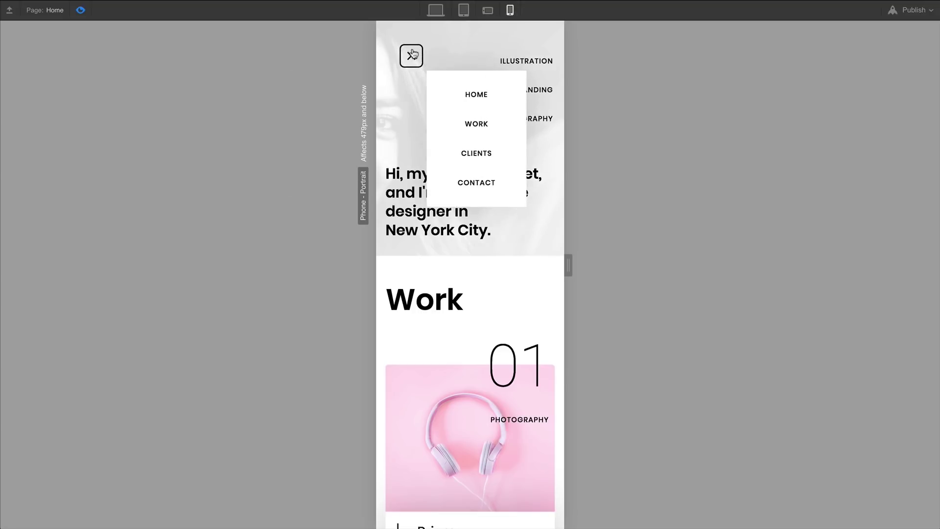
left_click(413, 54)
Return to the desktop layout and scroll to the Work section's Prism project card
left_click(434, 10)
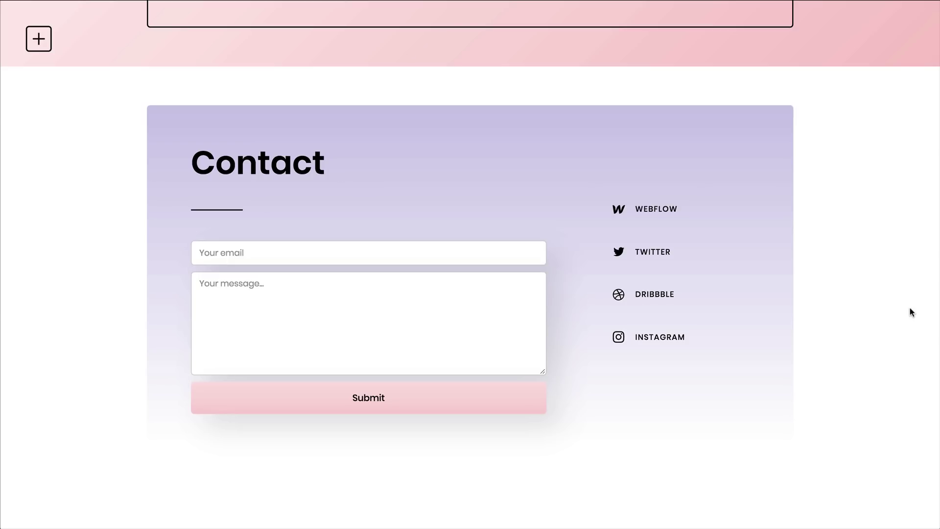
scroll(909, 307, "up", 20)
scroll(910, 308, "up", 15)
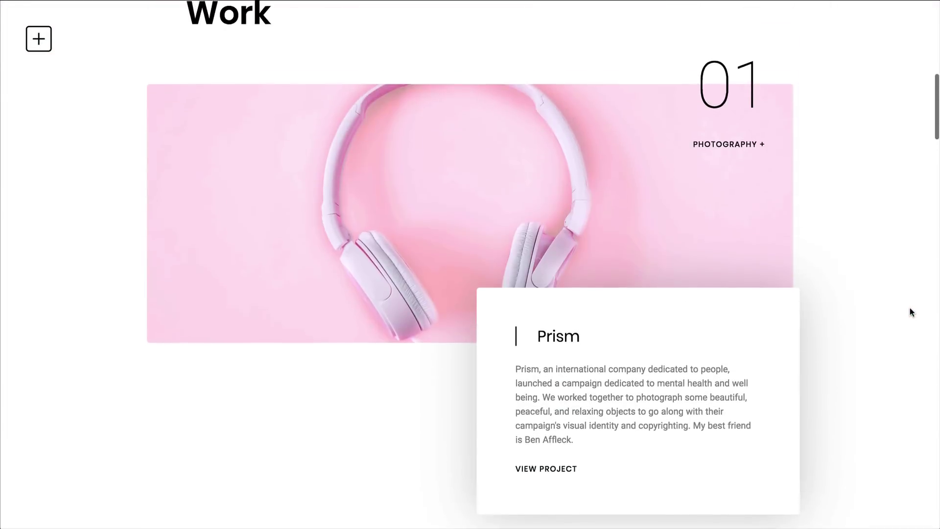